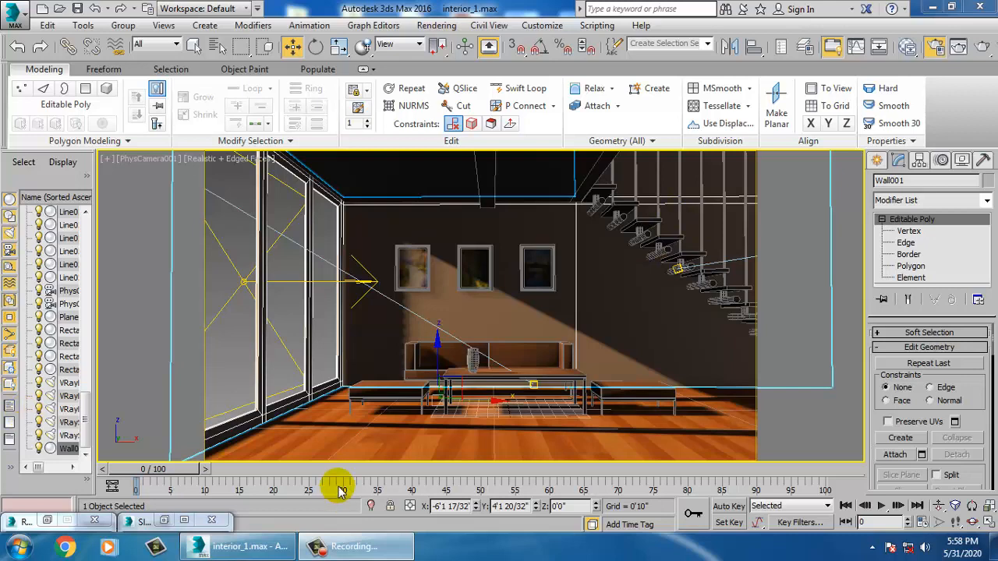
- Show the interior scene in perspective and select the V-Ray plane light outside the glass doors
left_click(434, 273)
key("p")
scroll(497, 332, "down", 10)
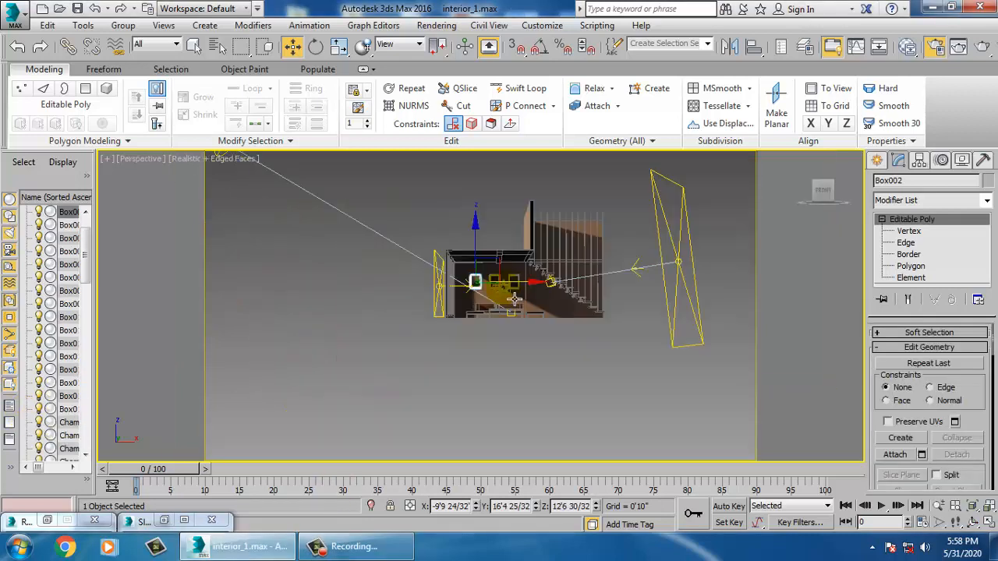
scroll(515, 340, "up", 2)
middle_click_drag(498, 331, 400, 281, "alt")
left_click(379, 270)
scroll(436, 312, "up", 5)
middle_click_drag(443, 318, 501, 310, "alt")
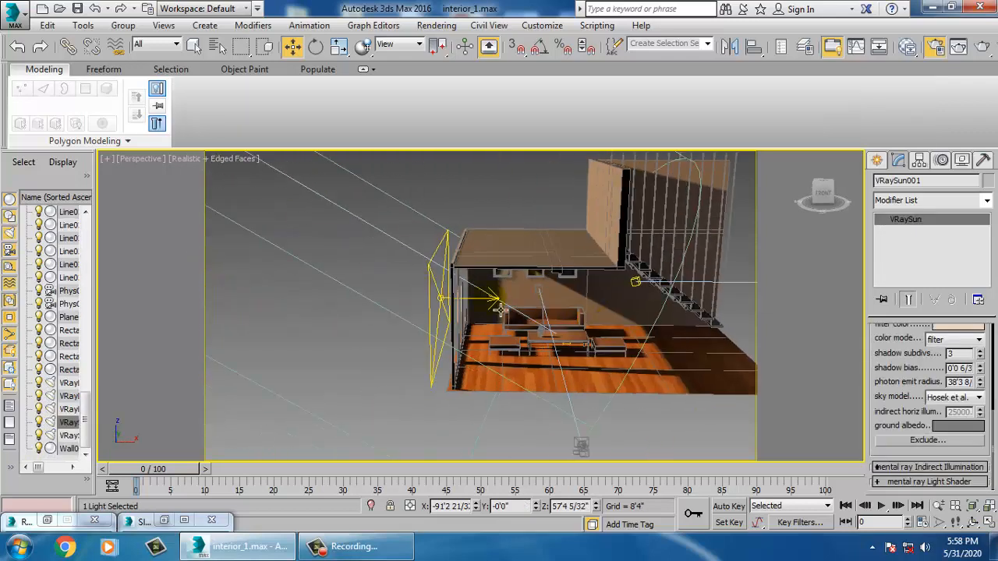
left_click(425, 265)
left_click_drag(501, 309, 517, 314)
middle_click_drag(517, 314, 784, 394, "alt")
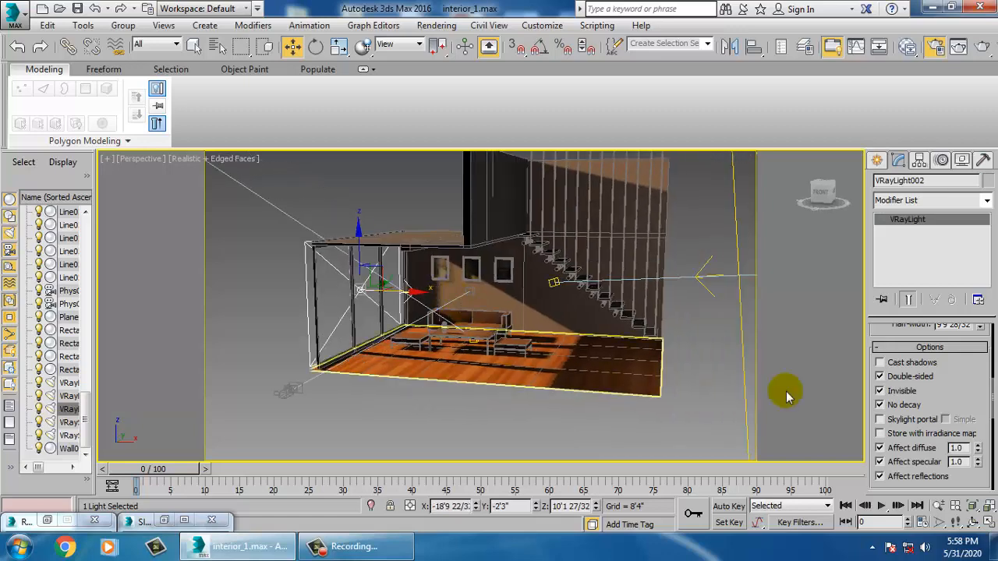
- Set the selected plane light's intensity multiplier to 0.006
left_click_drag(945, 387, 953, 252)
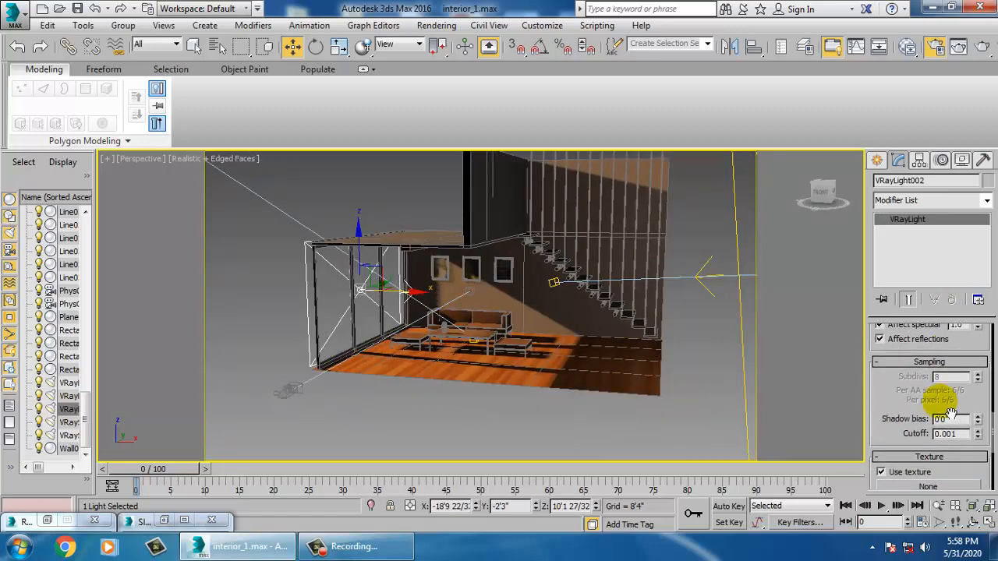
left_click_drag(940, 399, 905, 421)
left_click_drag(887, 345, 963, 384)
double_click(964, 381)
type("0.006")
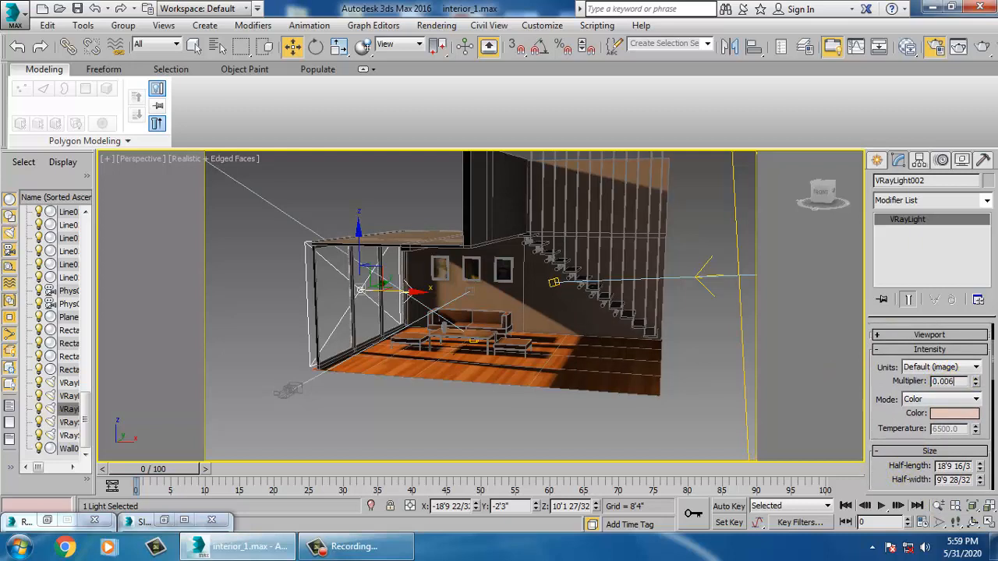
key("Return")
- Change the V-Ray sun's filter color to a salmon tone with red 205, green 123 and blue 107
middle_click_drag(369, 276, 597, 391)
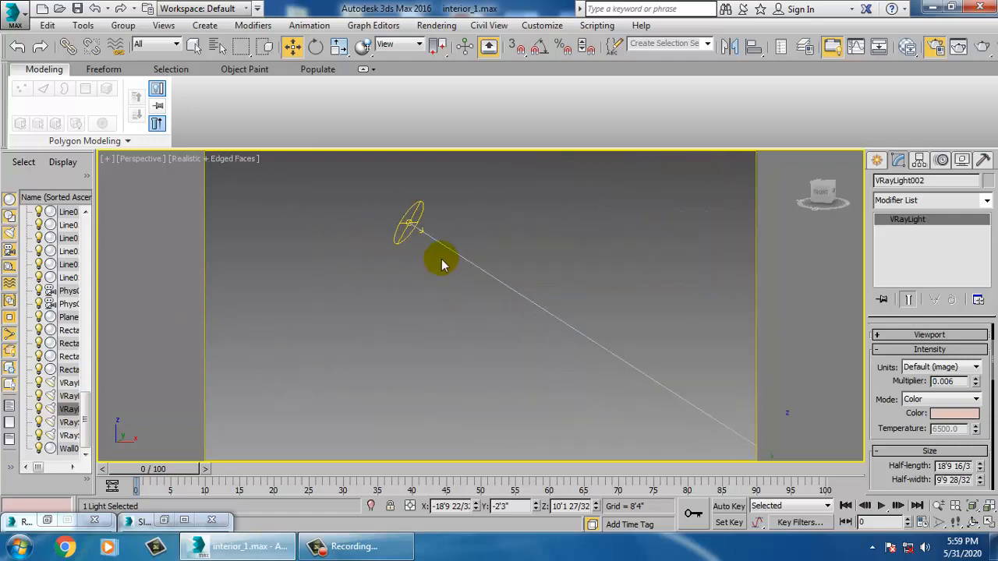
left_click(396, 218)
left_click(417, 232)
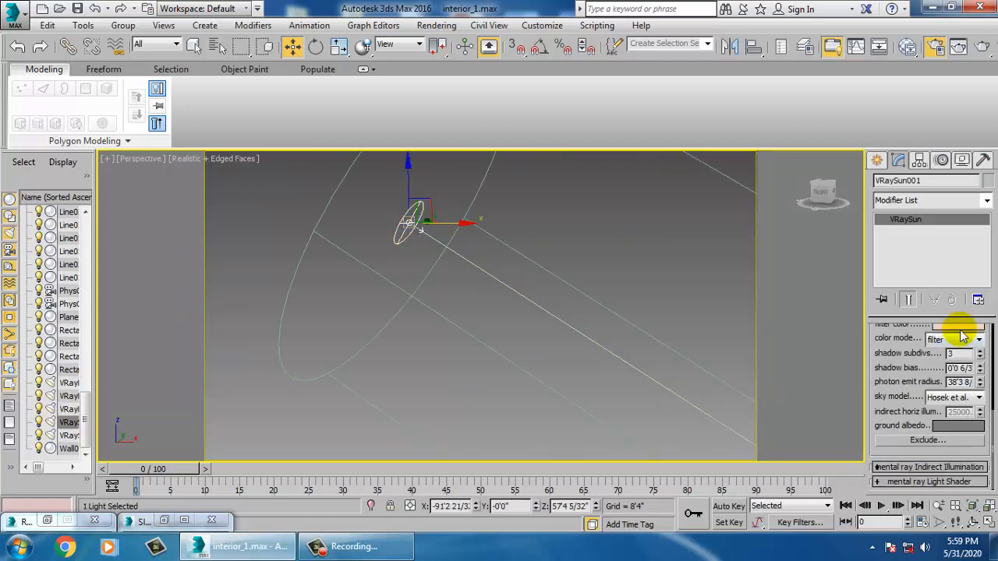
left_click(960, 326)
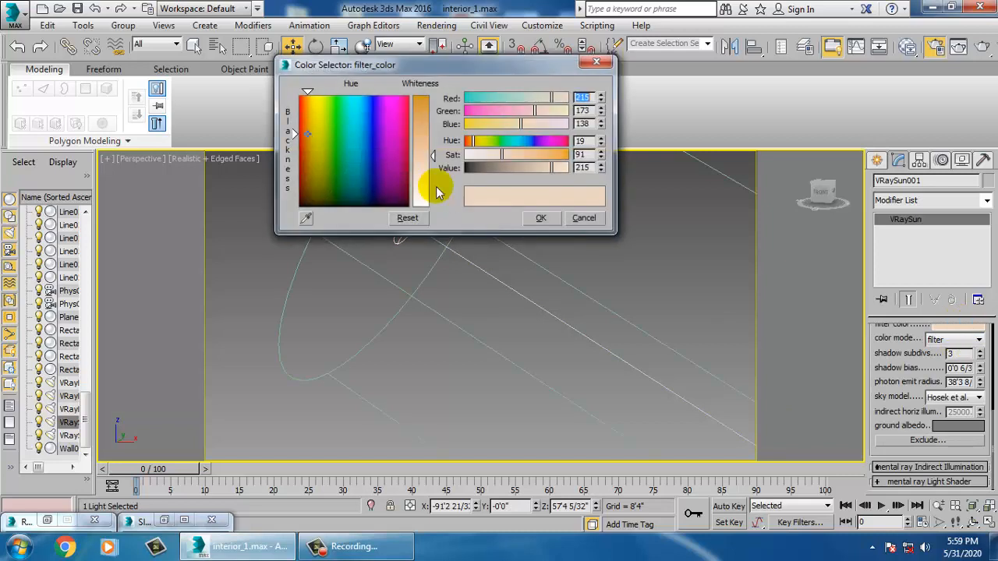
left_click_drag(429, 155, 427, 144)
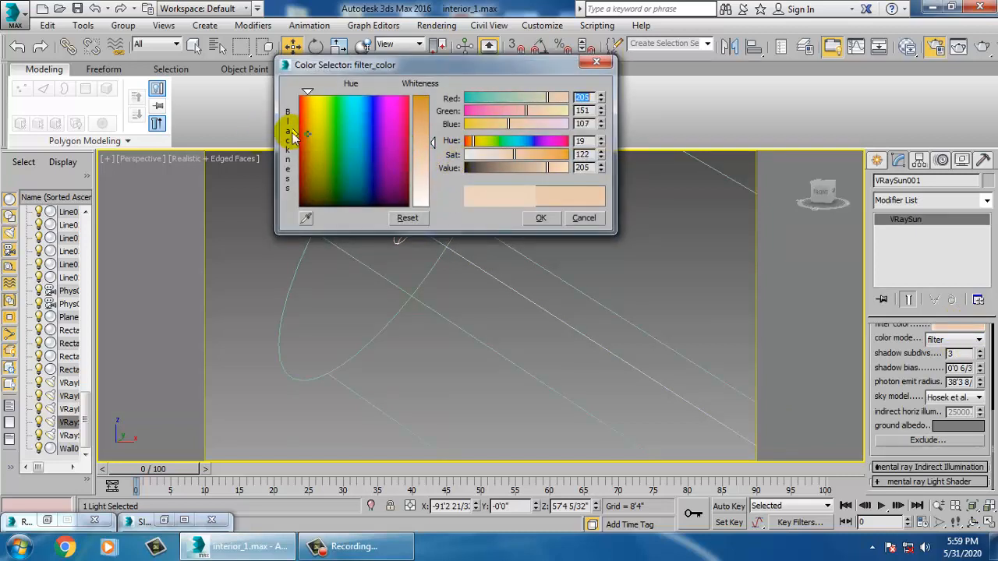
mouse_move(309, 134)
left_mouse_down()
mouse_move(295, 103)
mouse_move(294, 131)
left_mouse_up()
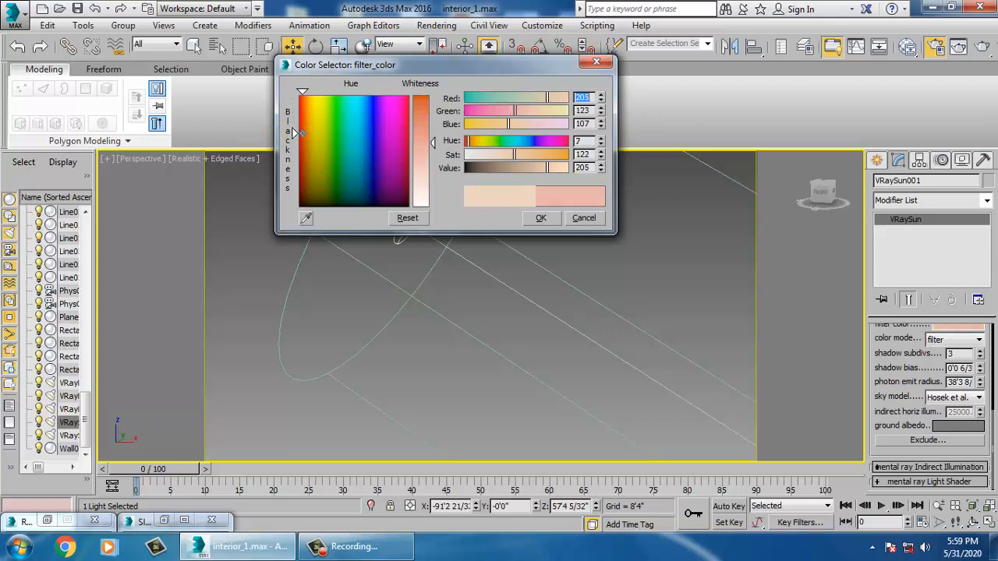
left_click(538, 218)
- Return to the PhysCamera001 view and set the V-Ray sun's intensity multiplier to 0.07
middle_click_drag(604, 323, 457, 238)
key("c")
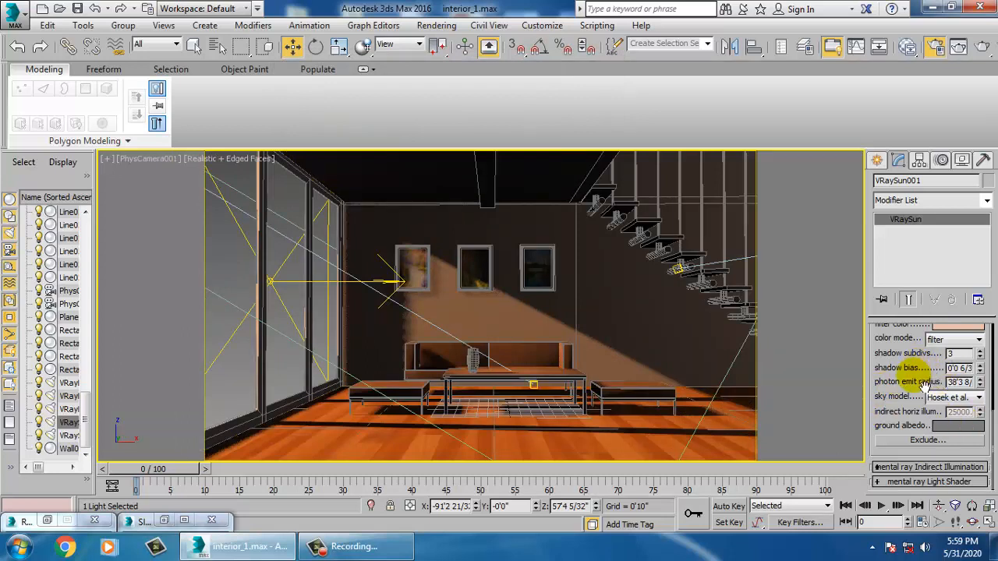
left_click_drag(919, 362, 907, 532)
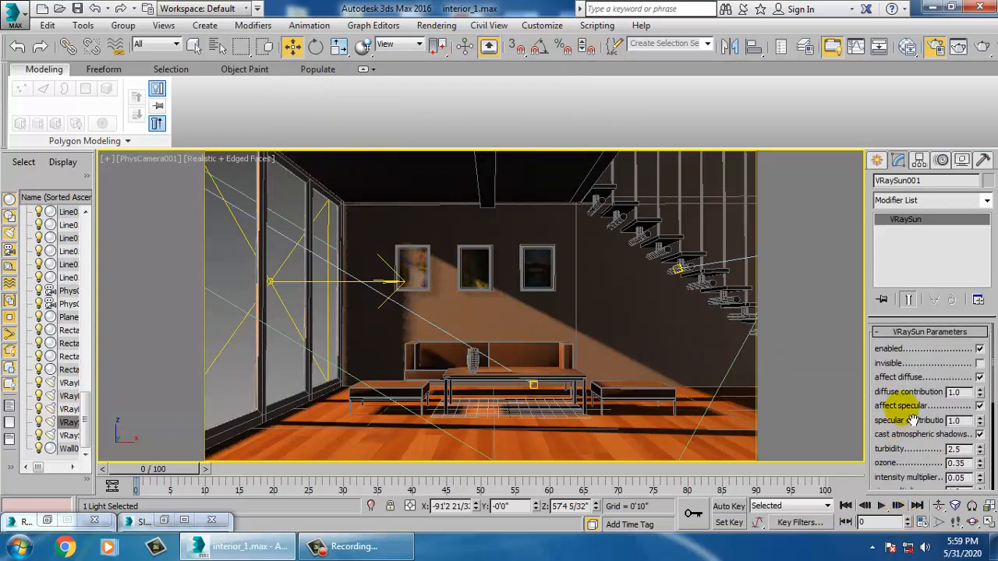
scroll(914, 389, "down", 3)
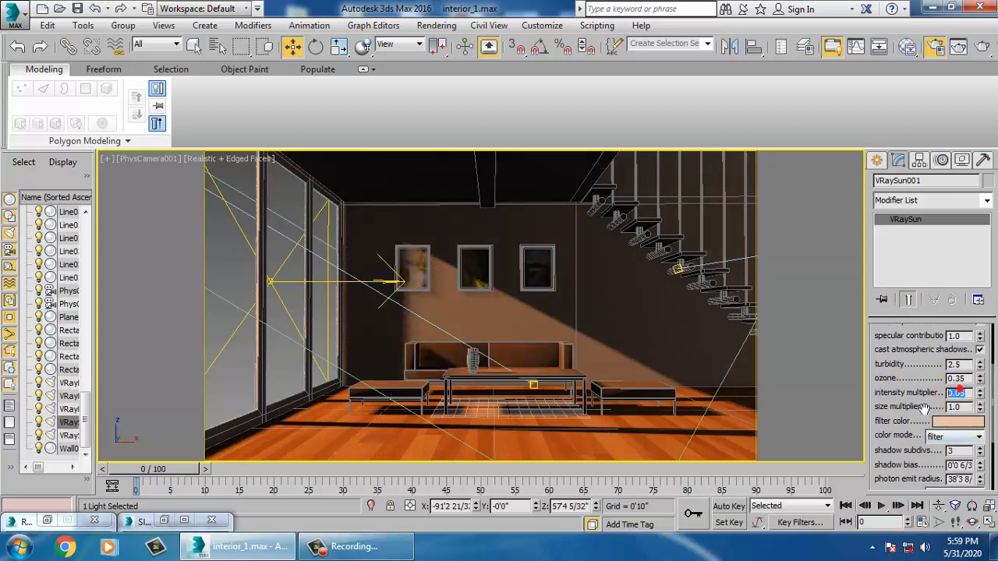
double_click(957, 393)
- Review the V-Ray options in Render Setup and render the PhysCamera001 view
left_click(436, 25)
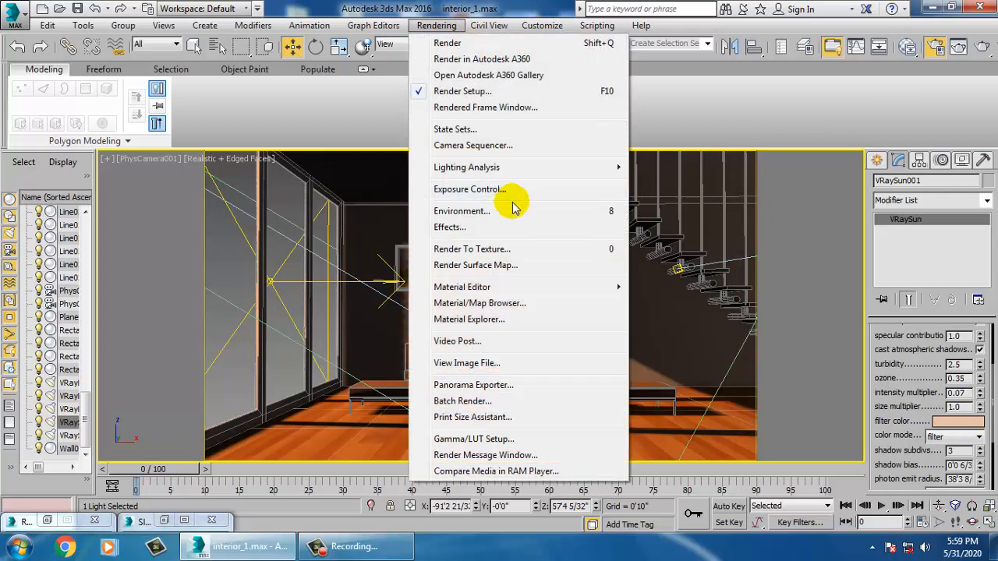
left_click(463, 91)
left_click(435, 25)
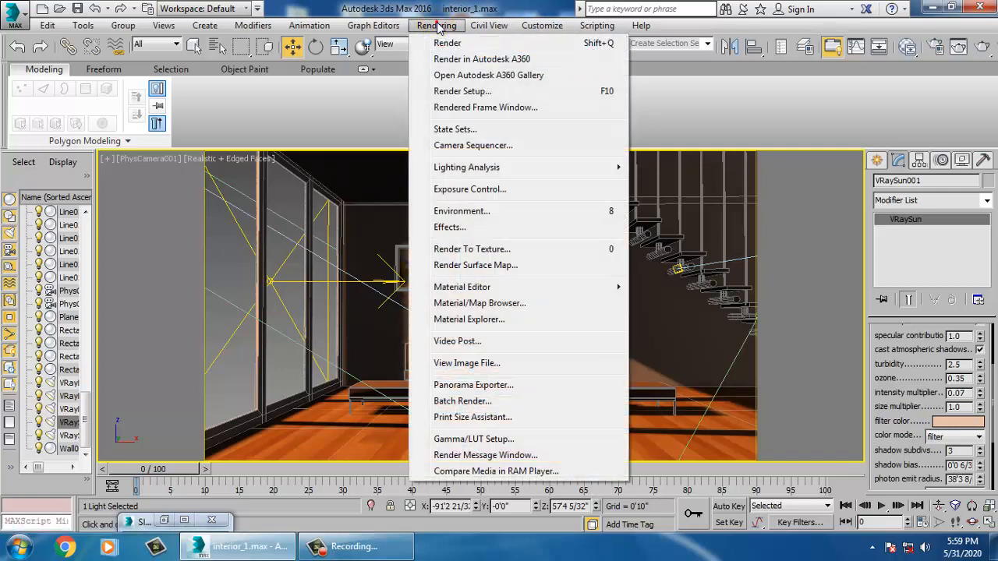
left_click(456, 91)
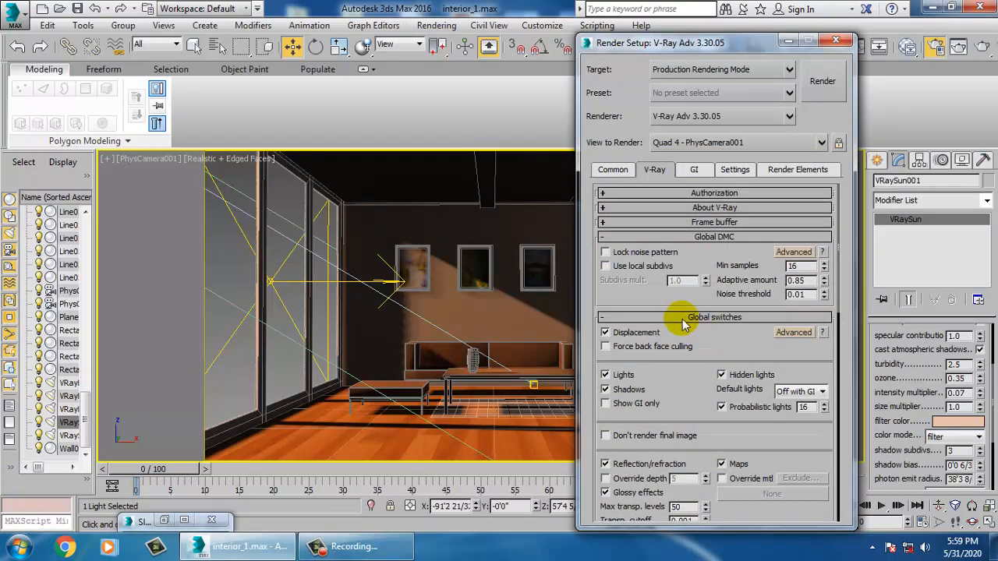
scroll(646, 296, "down", 5)
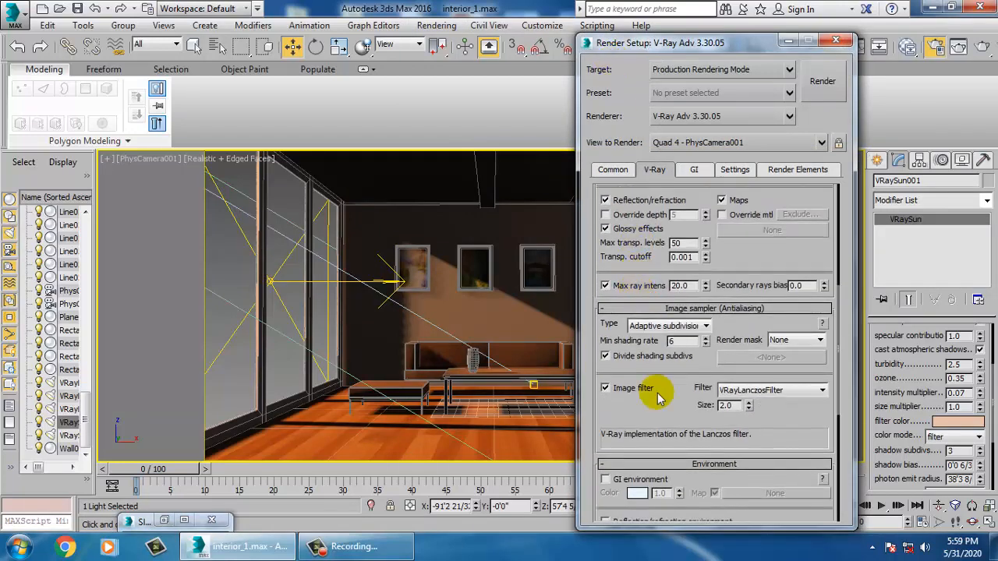
scroll(658, 425, "down", 3)
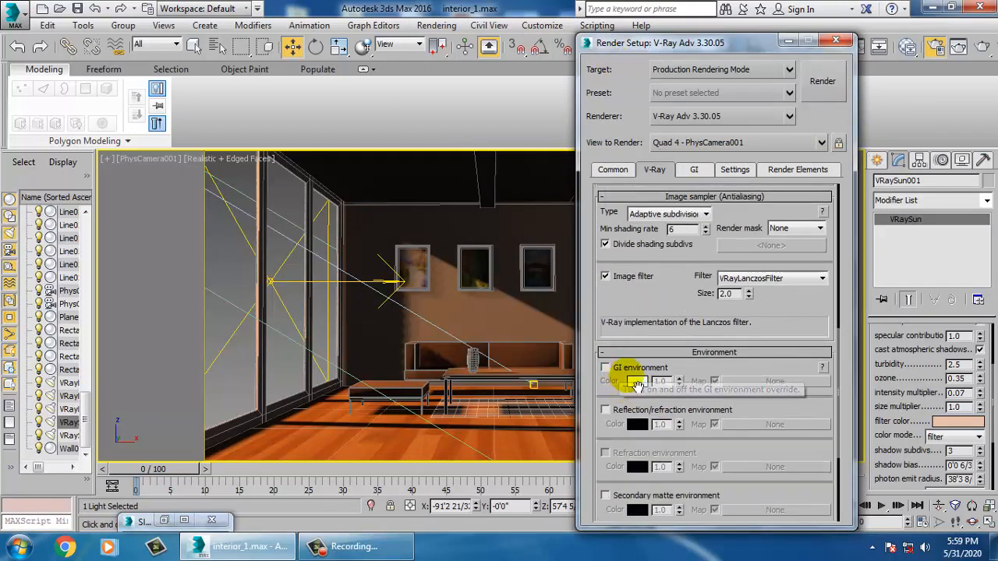
left_click(822, 81)
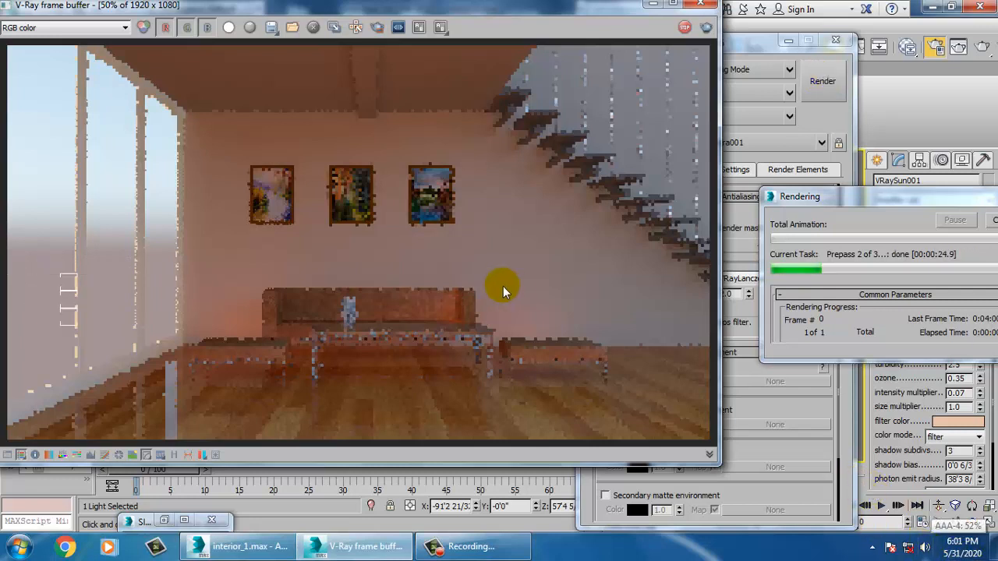
- Mute the system sound, switch to Chrome and open google.com
left_click(924, 549)
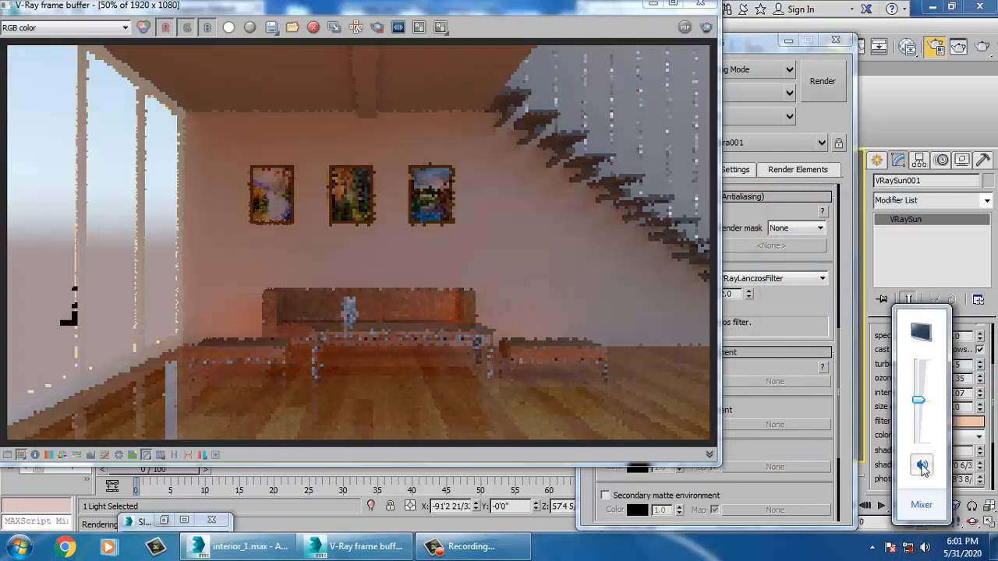
left_click(921, 465)
left_click(65, 546)
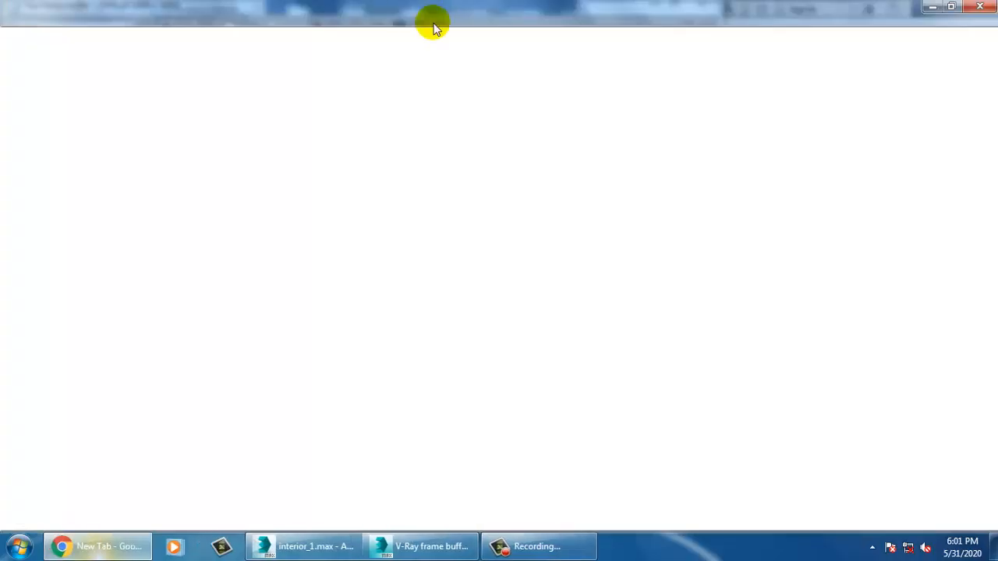
left_click(197, 13)
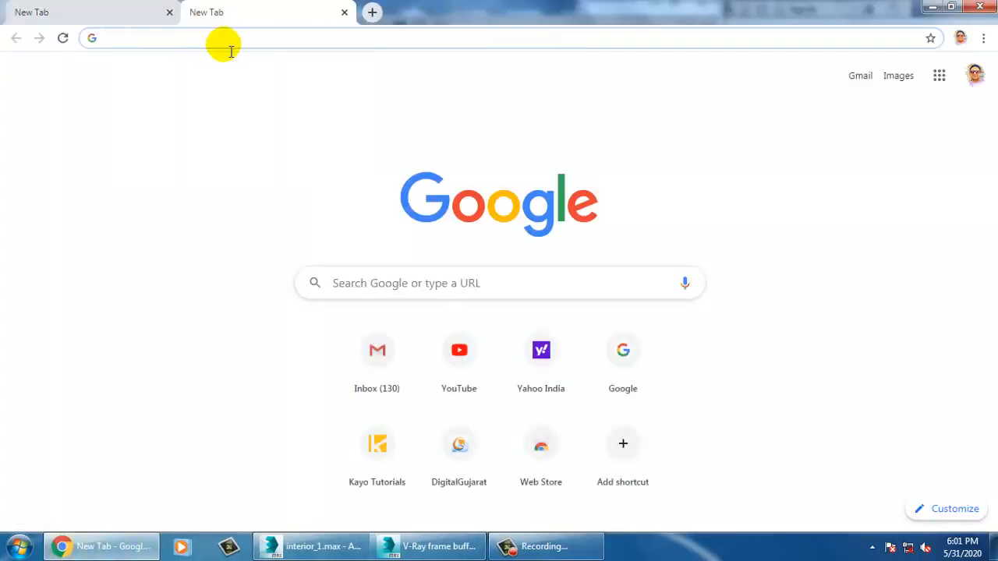
type("google")
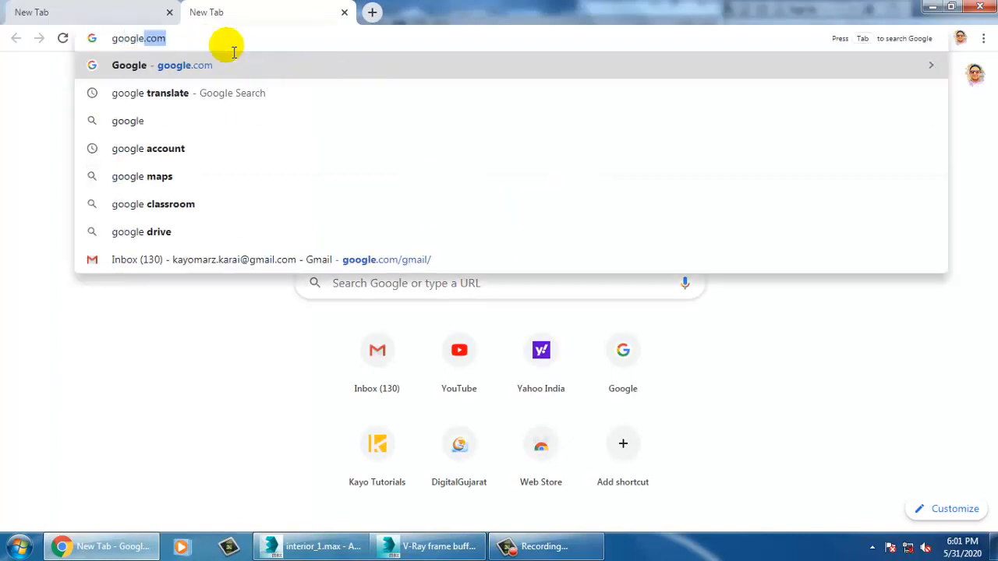
key("Return")
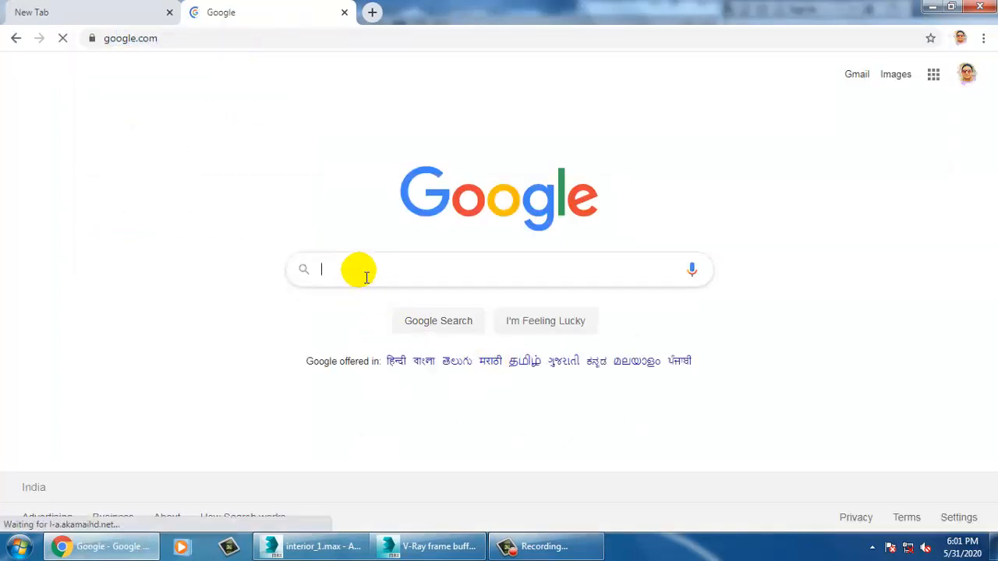
- Search Google for "background nature" and show the image results
left_click(367, 275)
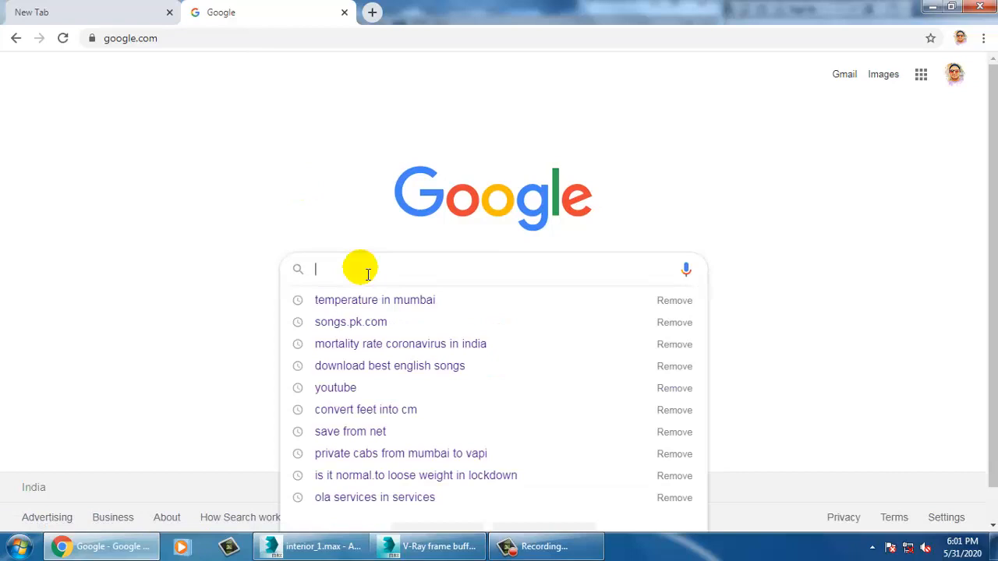
type("back")
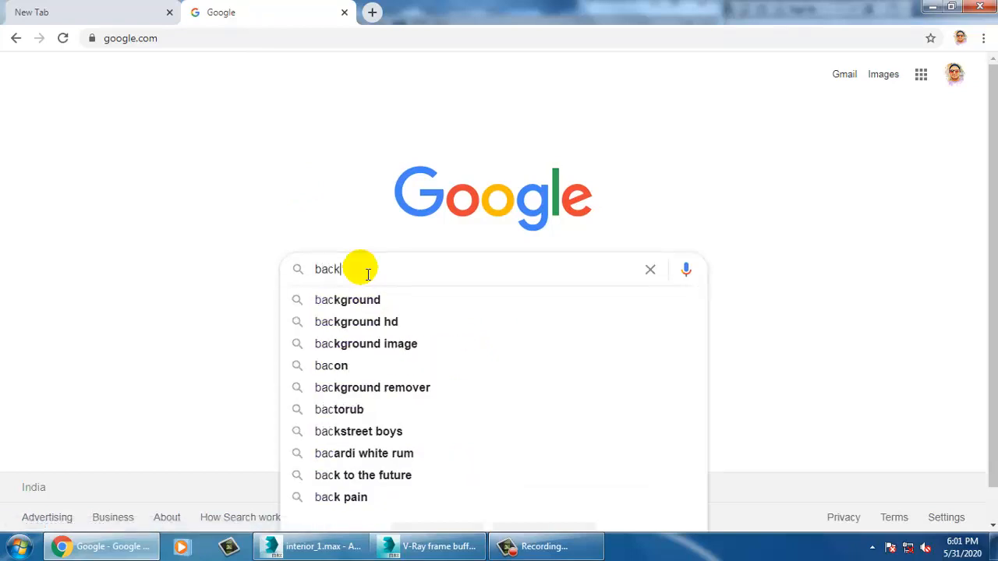
type("ground nature")
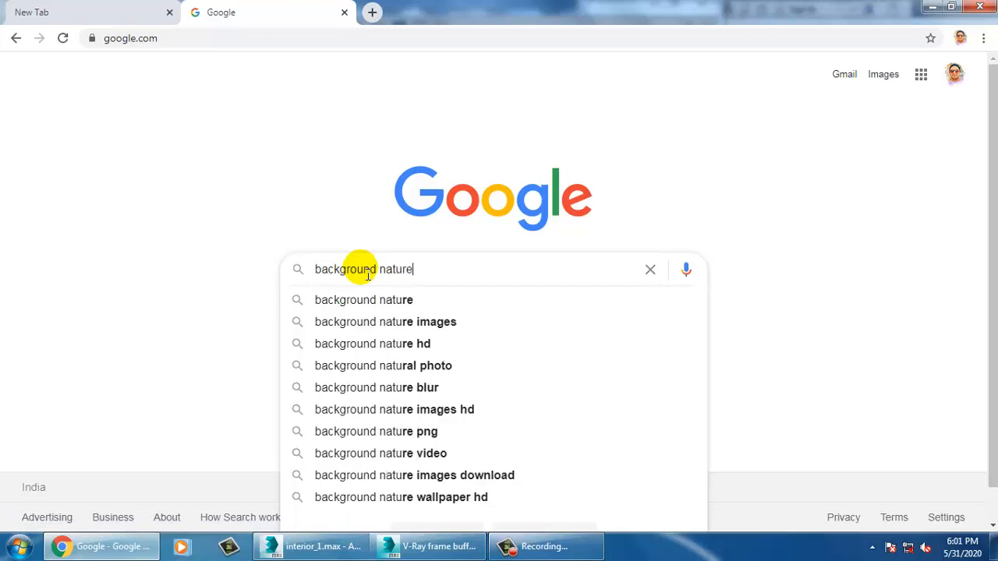
key("Return")
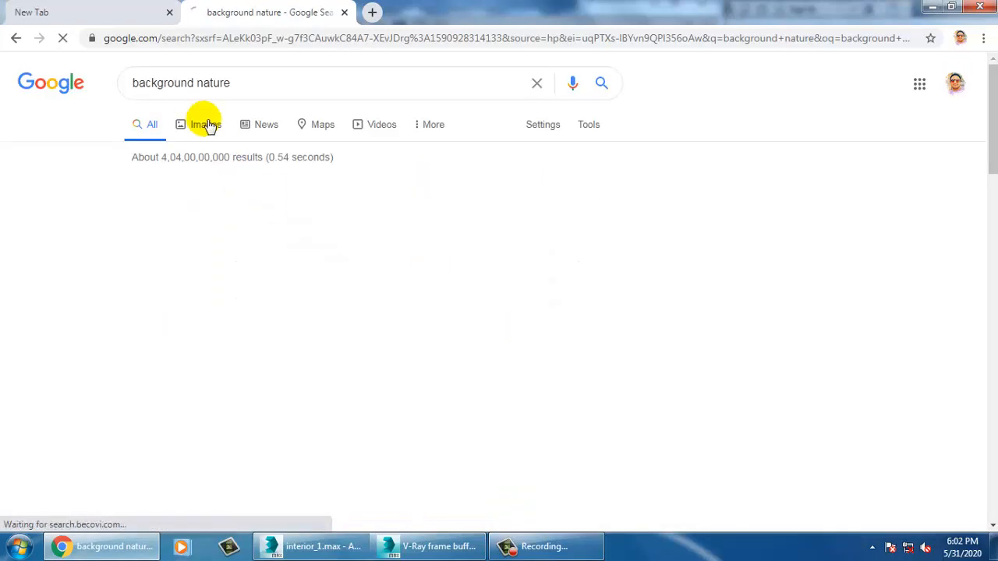
left_click(208, 126)
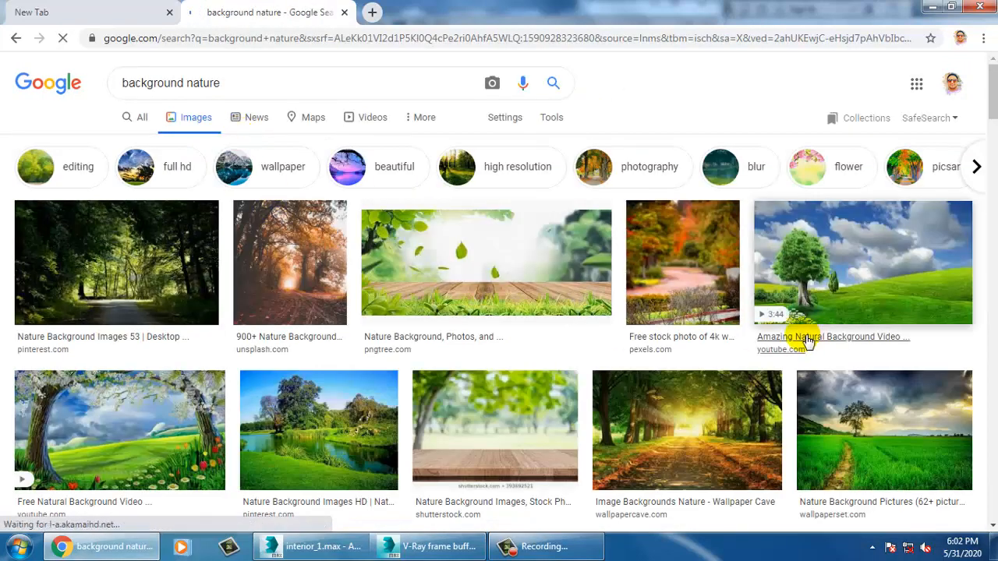
scroll(852, 400, "down", 4)
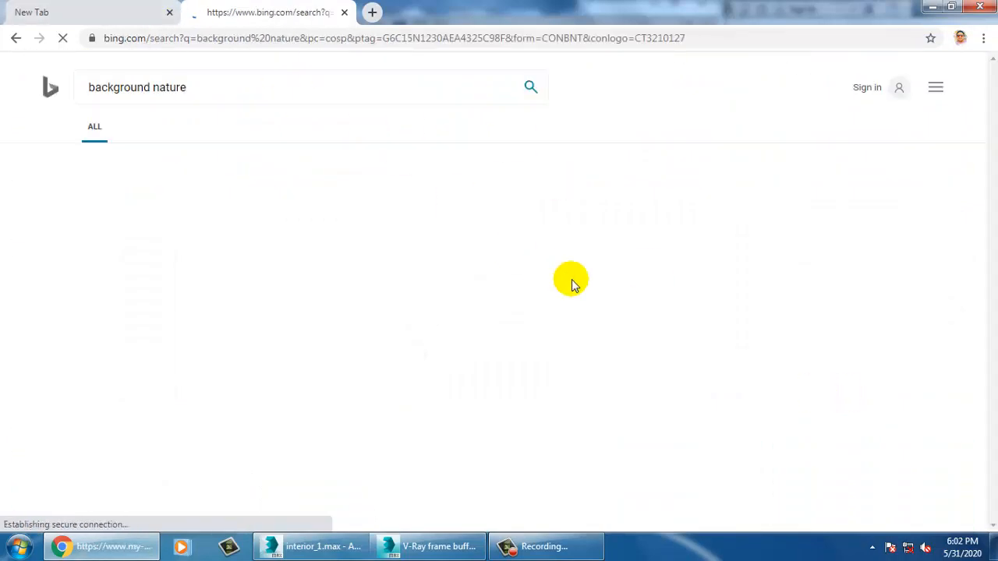
- Show Bing's image results for "background nature" and browse them for a landscape suitable as a window background
scroll(571, 284, "down", 4)
scroll(163, 174, "up", 4)
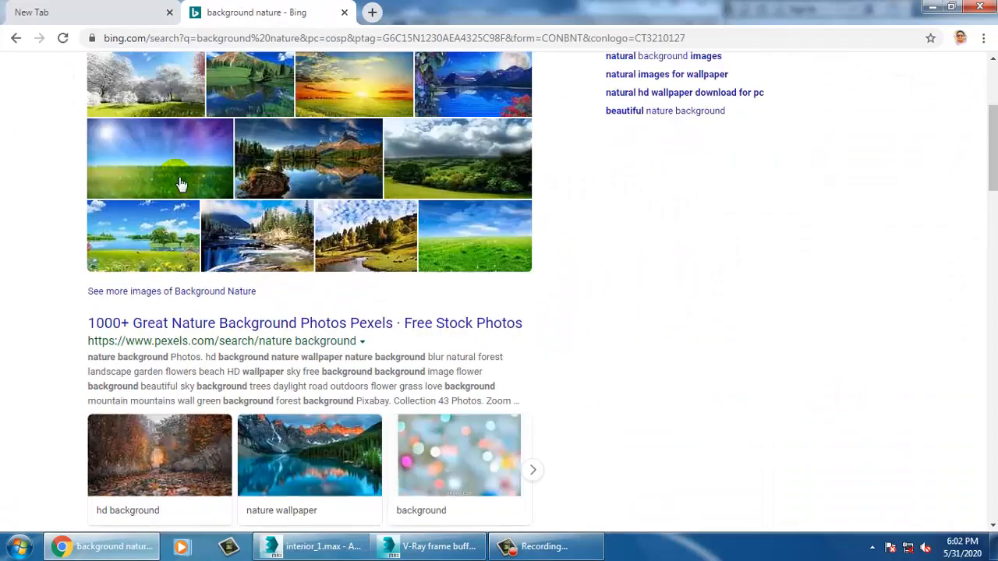
left_click(146, 129)
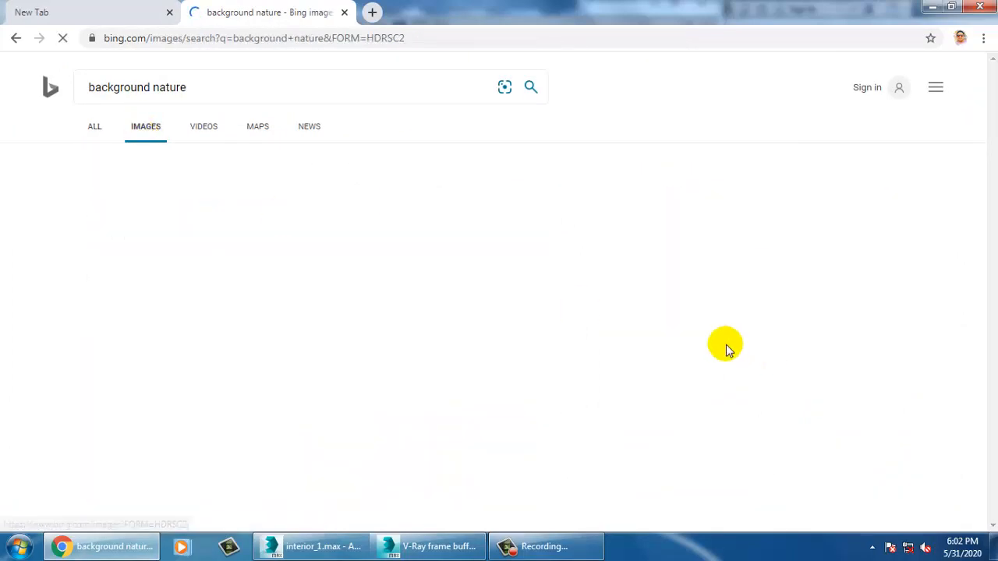
scroll(630, 343, "down", 2)
scroll(629, 343, "down", 2)
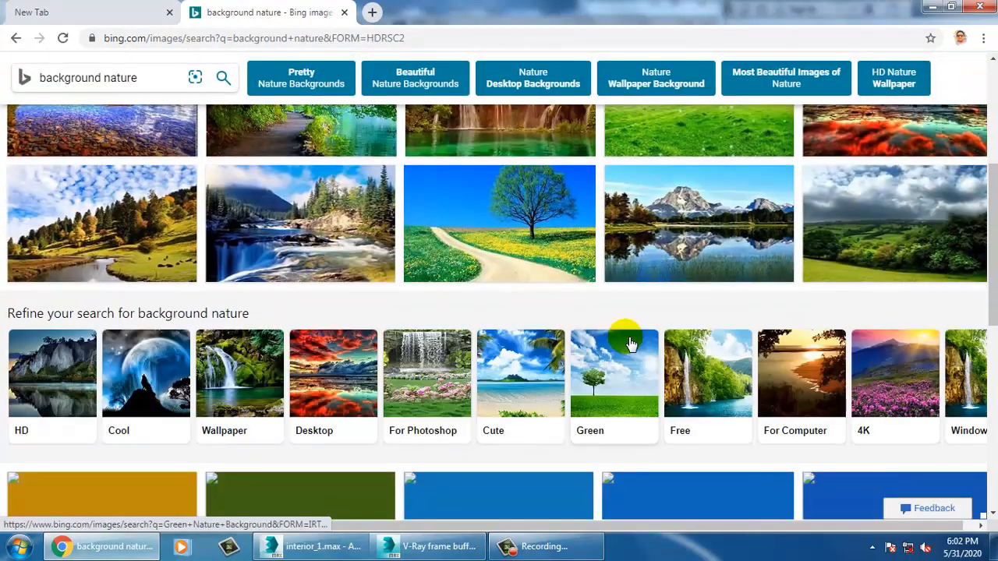
scroll(631, 344, "down", 3)
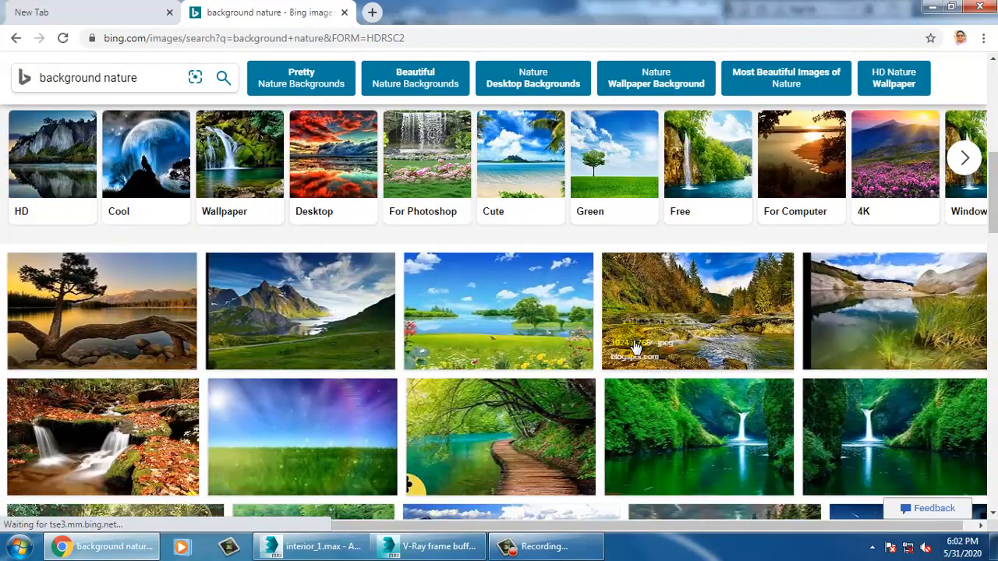
left_click(624, 152)
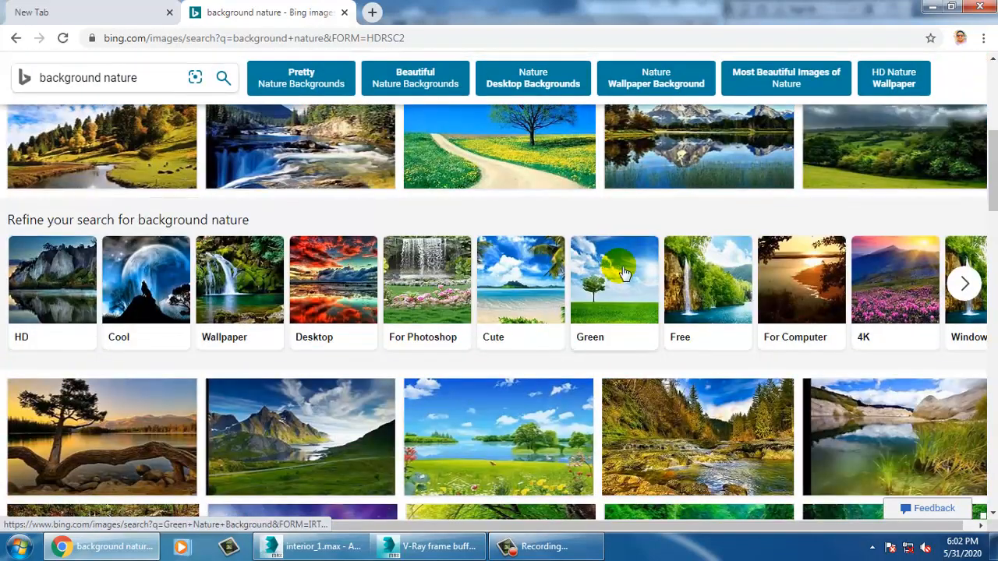
scroll(624, 273, "down", 2)
- Open the landscape picture with rocky mountains, a lake and green meadow at full size in a new browser tab
left_click(293, 288)
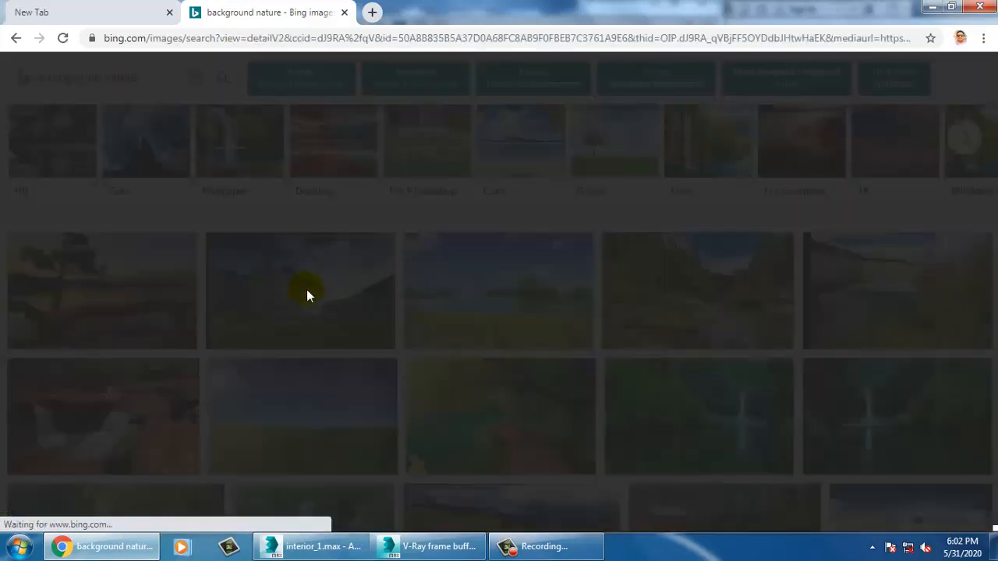
right_click(458, 238)
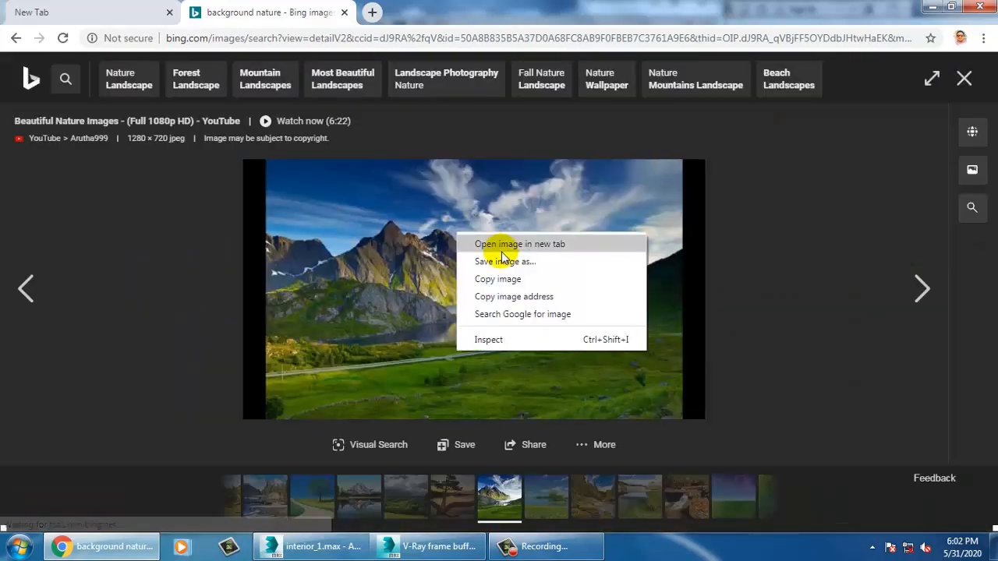
left_click(503, 248)
left_click(424, 23)
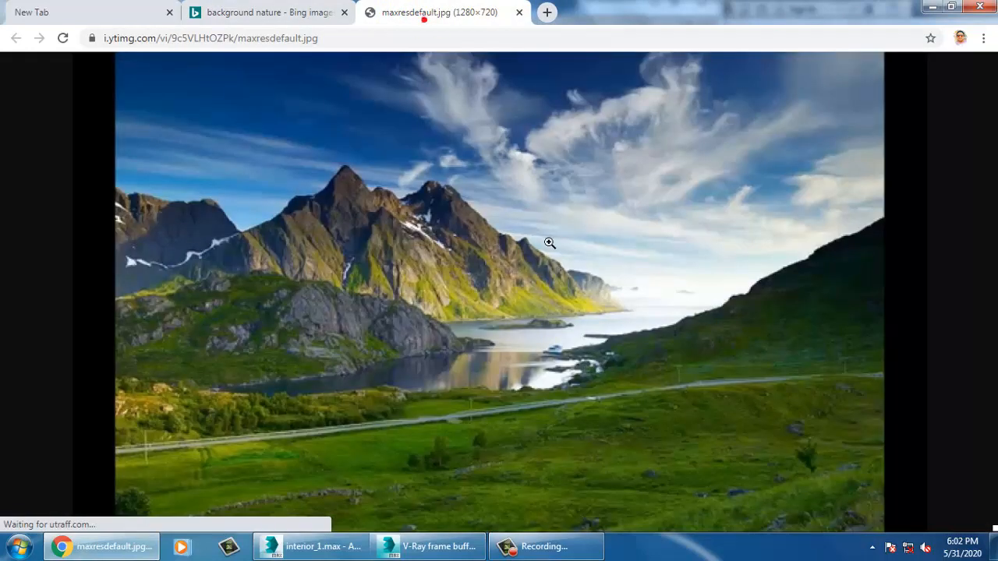
- Save the landscape picture to the Desktop as the JPEG file maxresdefault
right_click(450, 182)
left_click(530, 209)
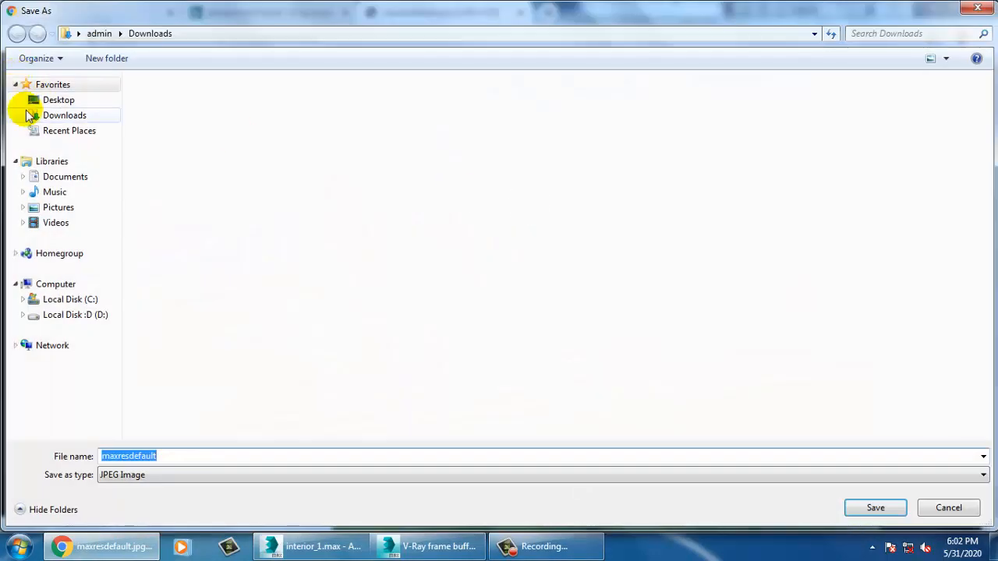
left_click(59, 100)
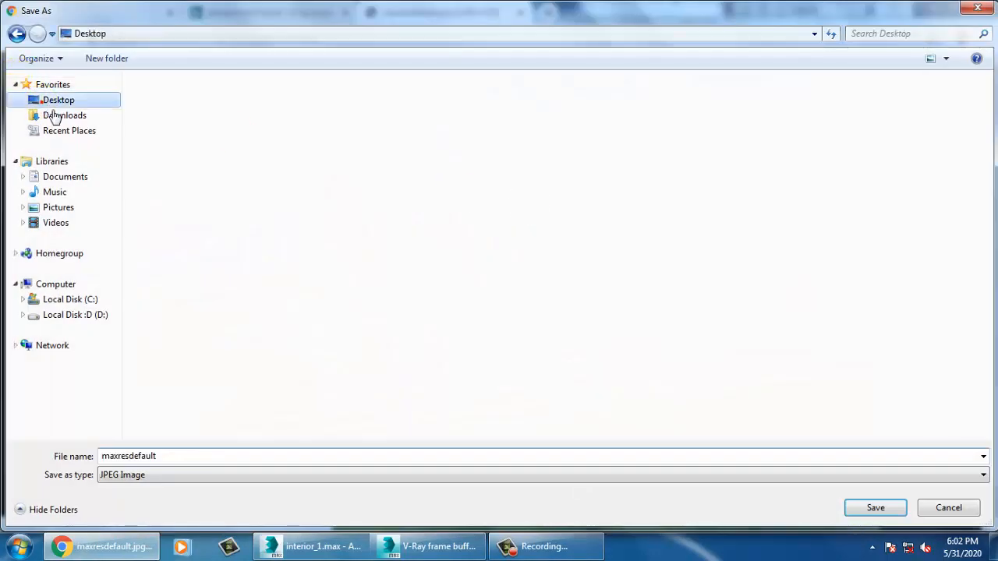
left_click(871, 507)
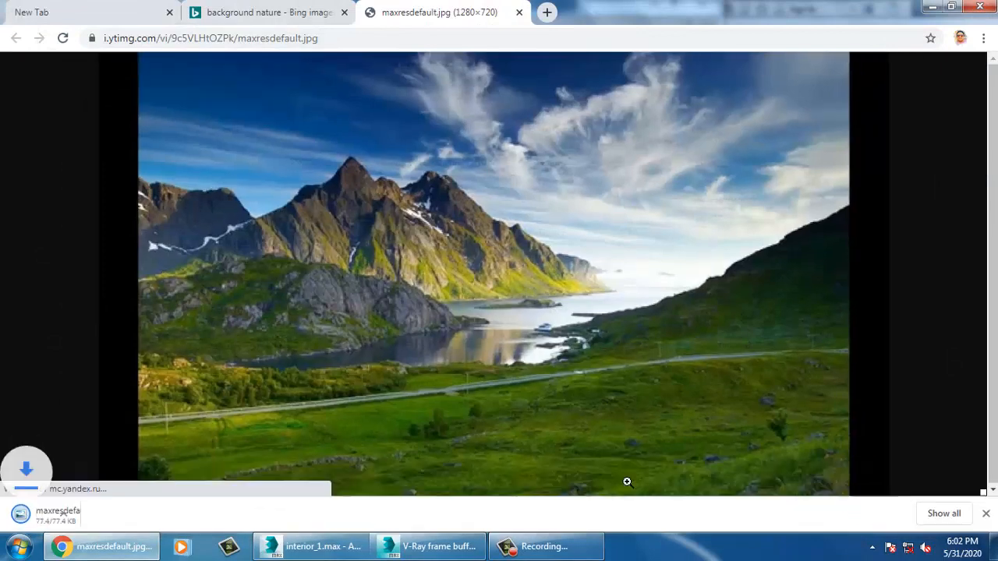
- Switch back to 3ds Max and put away the V-Ray frame buffer and the Render Setup window
left_click(351, 546)
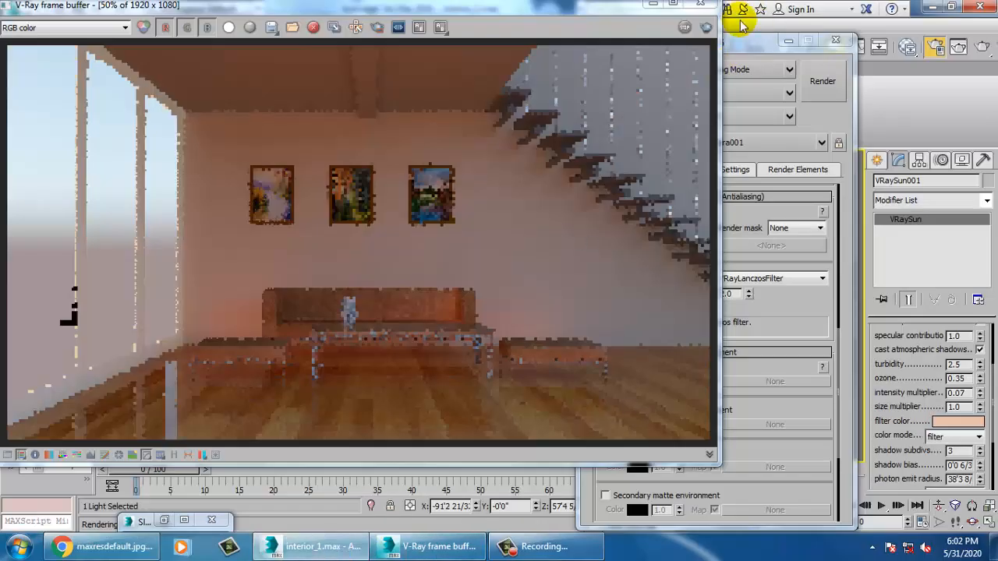
left_click(707, 7)
left_click(835, 40)
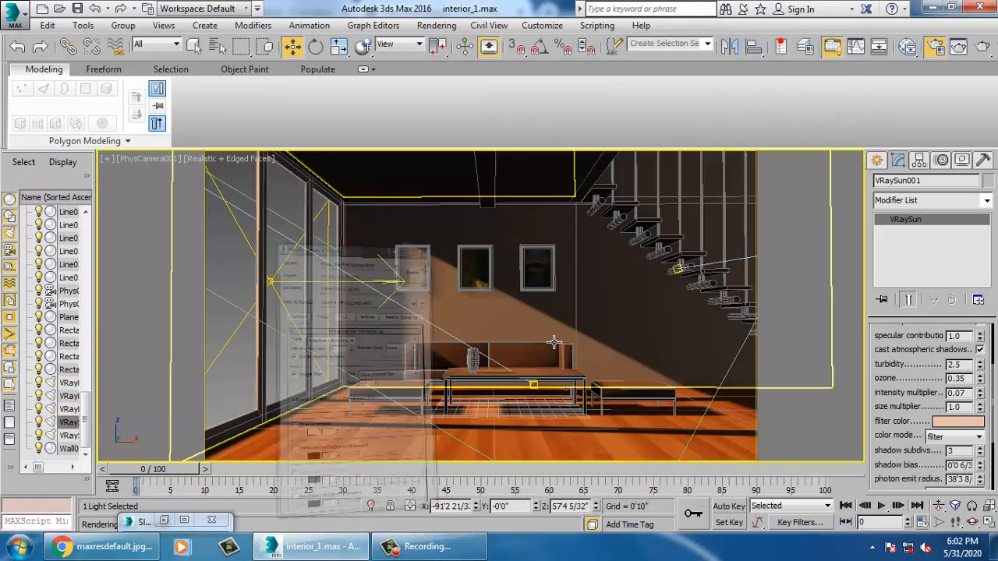
- Create a standard Plane in the Left view that covers the whole three-part window opening of the room
key("p")
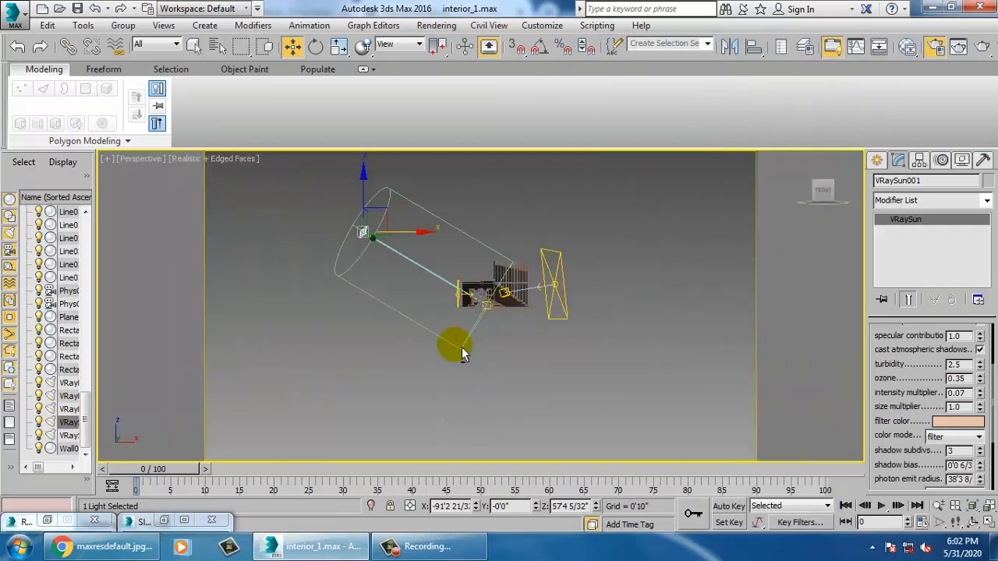
key("alt+w")
middle_click_drag(346, 394, 305, 394)
key("alt+w")
middle_click_drag(642, 242, 708, 263)
left_click(876, 161)
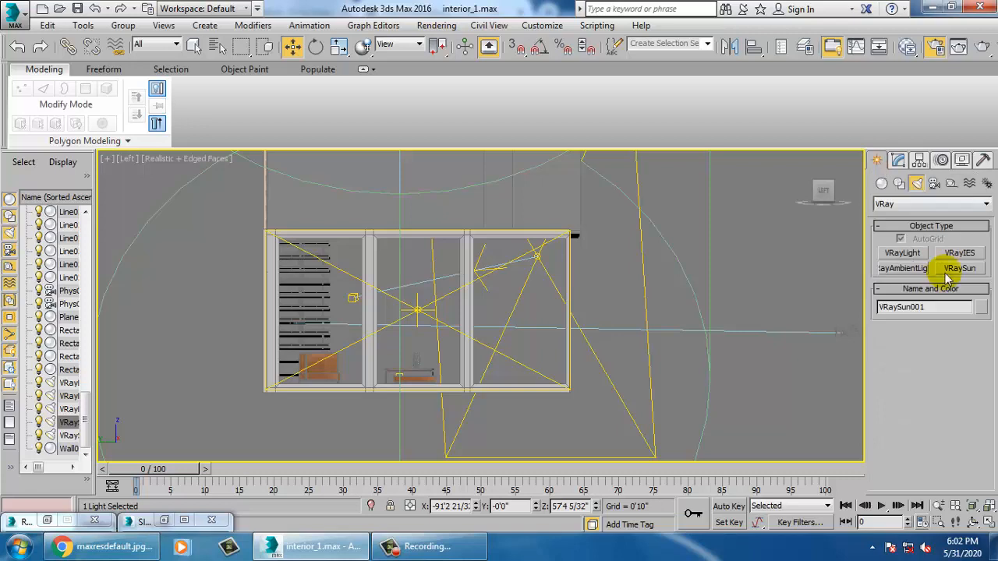
left_click(882, 183)
left_click(959, 314)
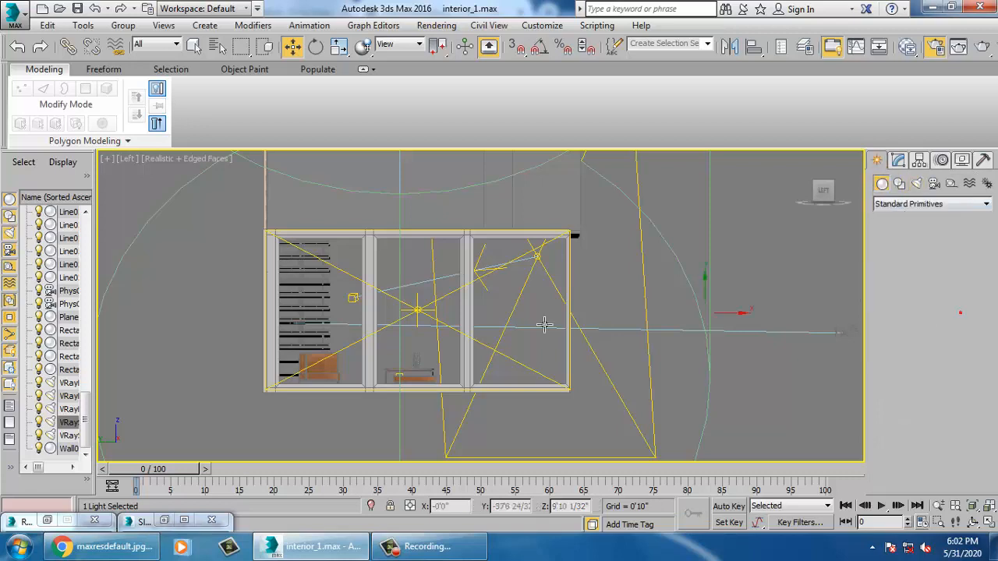
scroll(538, 322, "down", 4)
left_click_drag(396, 273, 550, 355)
right_click(679, 400)
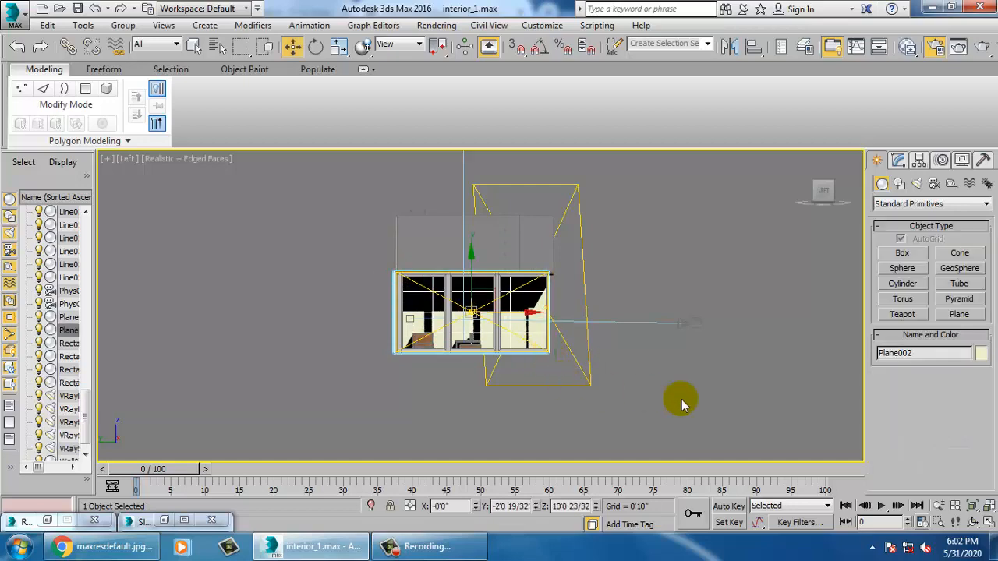
- In the Perspective view, scale the new plane up uniformly to about 2548 percent
key("alt+w")
right_click(679, 401)
key("alt+w")
middle_click_drag(565, 353, 623, 424, "alt")
key("r")
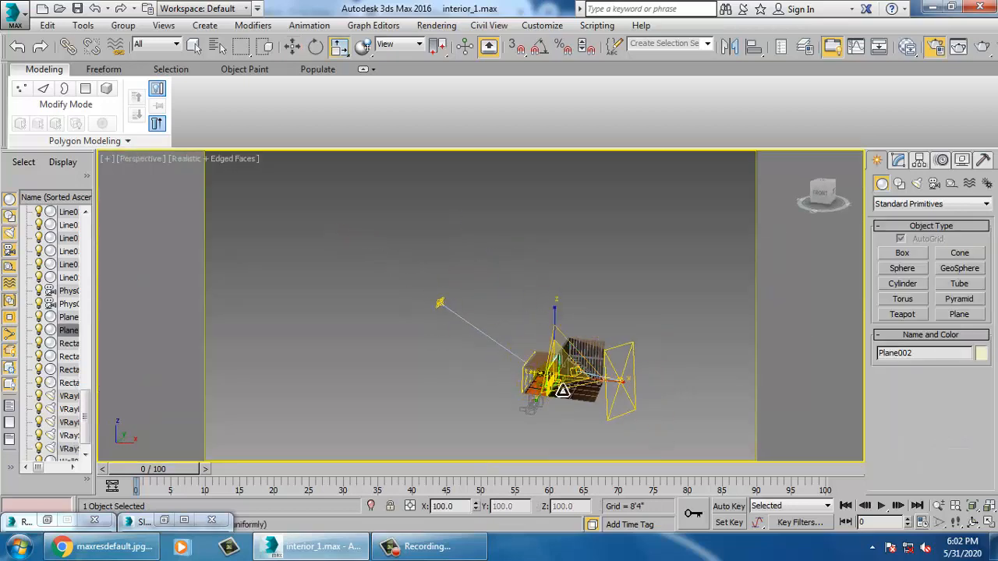
left_click_drag(487, 199, 991, 128)
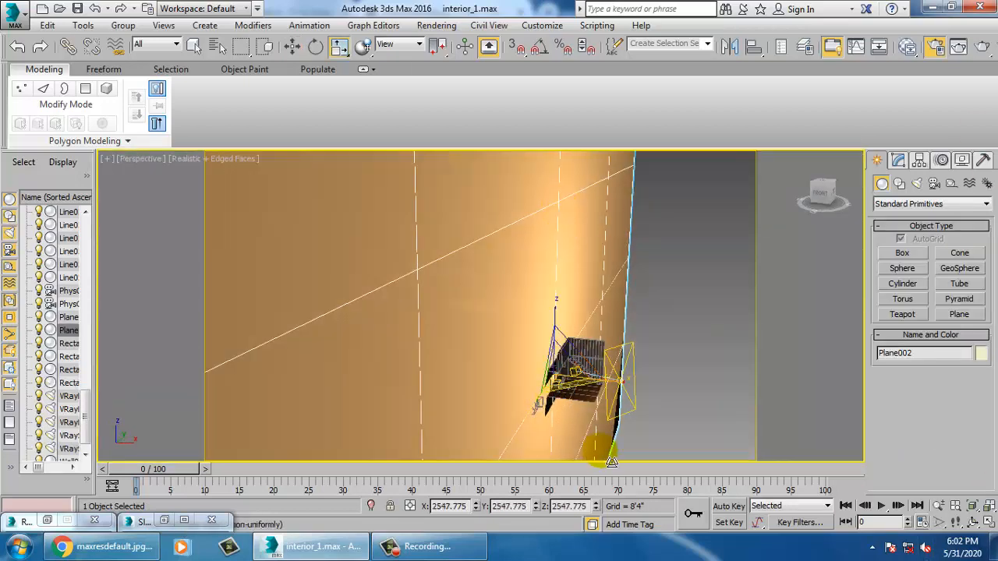
- Move the enlarged plane along the X axis, away from the house past the sun, to about X -284'10"
key("w")
key("ctrl+z")
left_click_drag(441, 365, 238, 343)
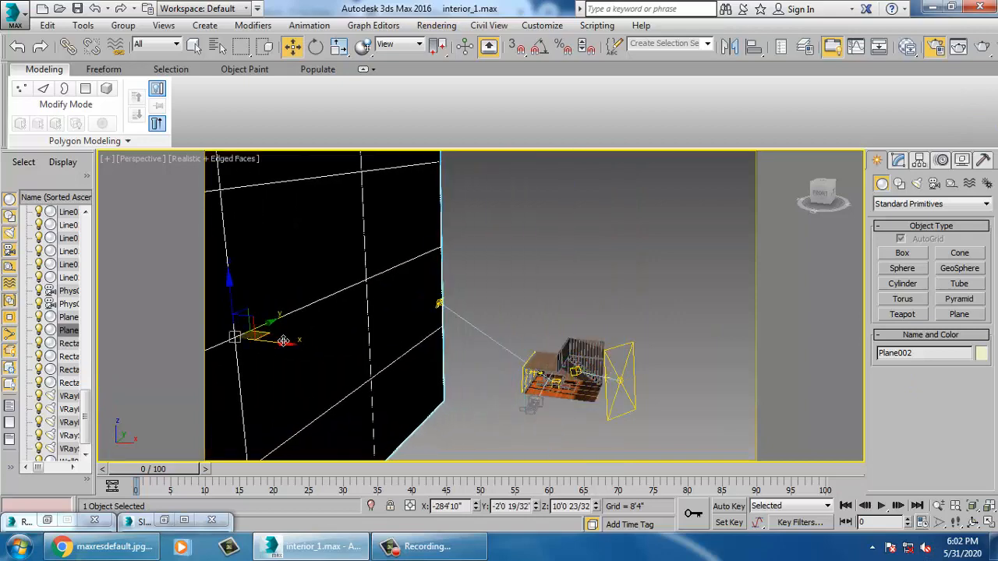
- With the PhysCamera001 view as reference, move the plane to about X -460'5", Y 1328'0" and enlarge it to about 2967 percent
key("alt+w")
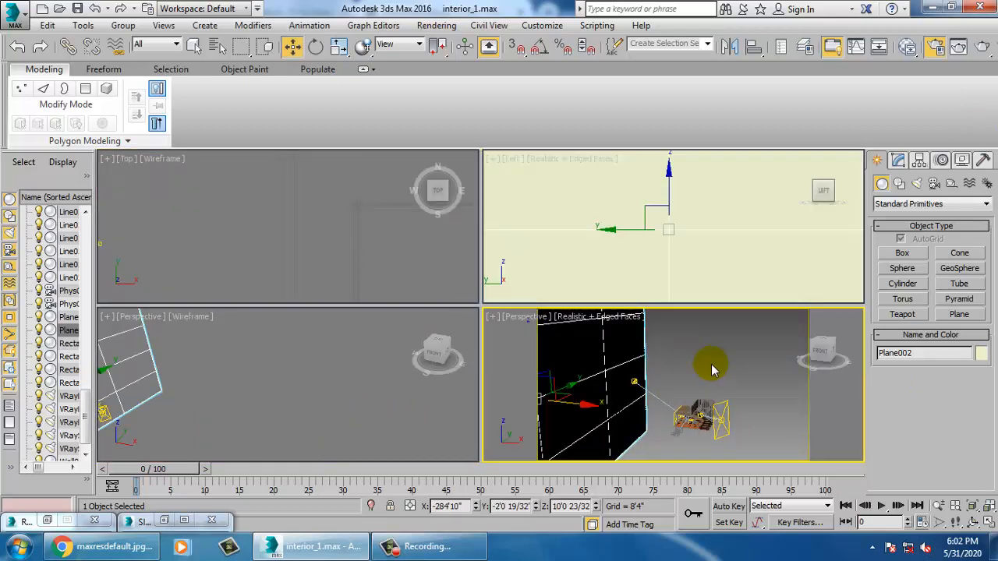
key("c")
middle_click_drag(194, 371, 265, 391)
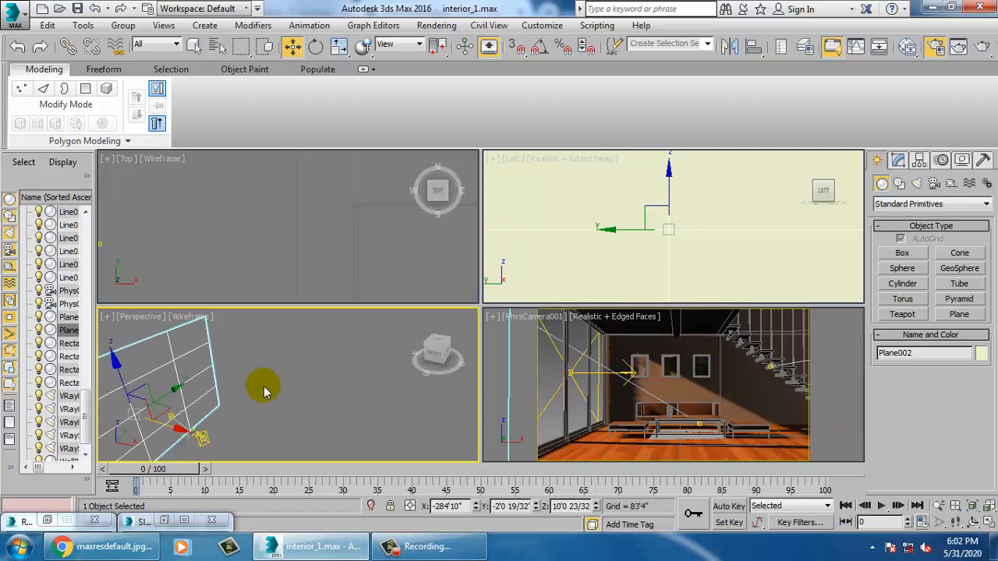
left_click_drag(183, 402, 253, 321)
key("r")
key("w")
right_click(610, 413)
key("alt+w")
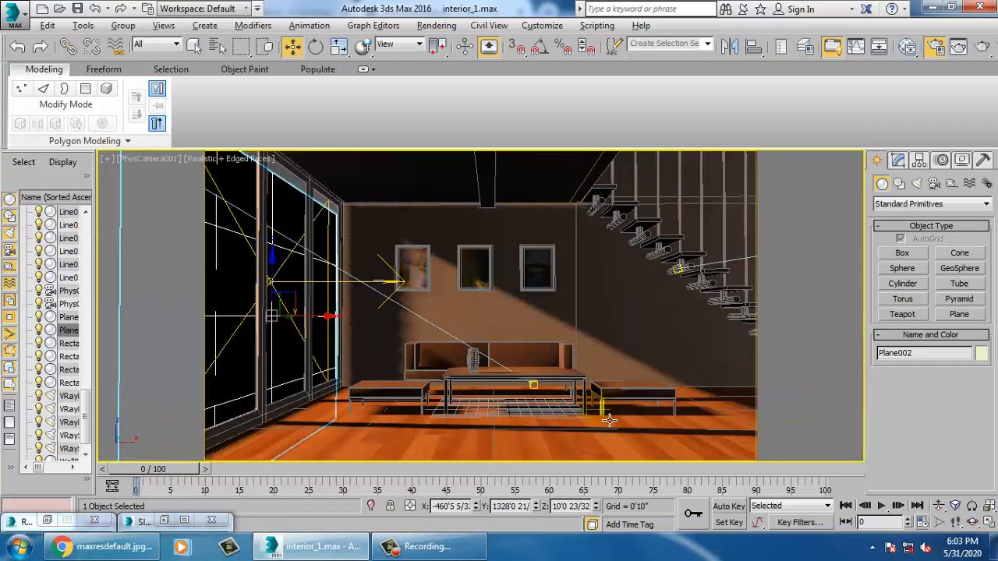
- Add a new VRayMtl node in the Slate Material Editor and show its parameters
key("m")
middle_click_drag(378, 360, 303, 61)
scroll(172, 394, "down", 2)
scroll(184, 368, "up", 1)
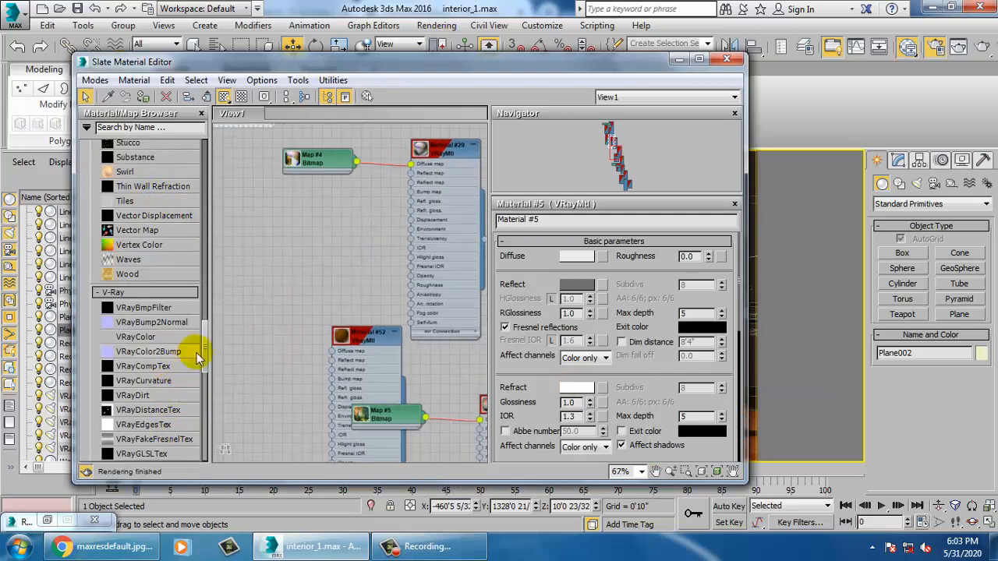
left_click_drag(205, 350, 206, 390)
scroll(196, 307, "up", 20)
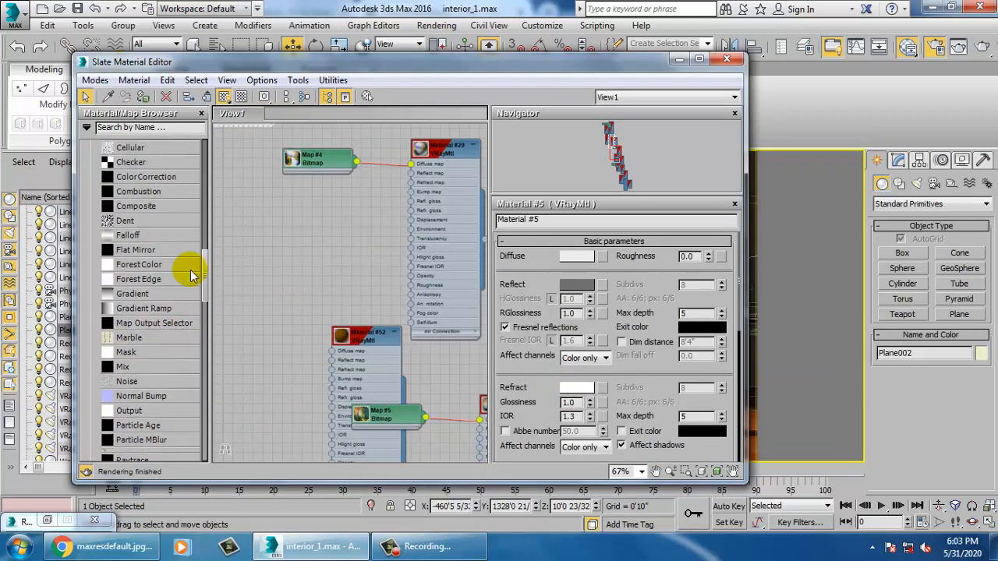
scroll(173, 226, "up", 5)
scroll(167, 189, "down", 6)
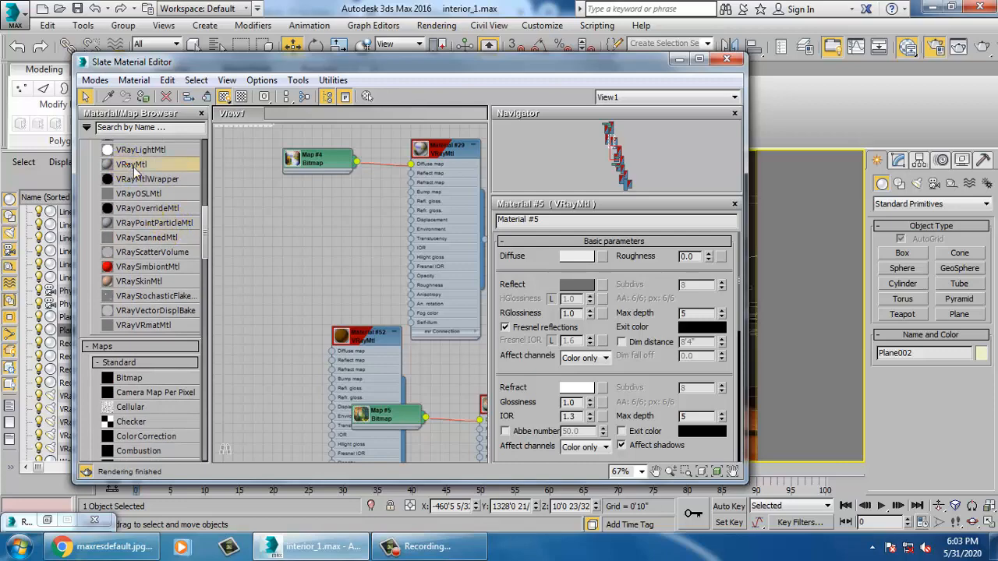
left_click_drag(274, 259, 269, 256)
double_click(265, 256)
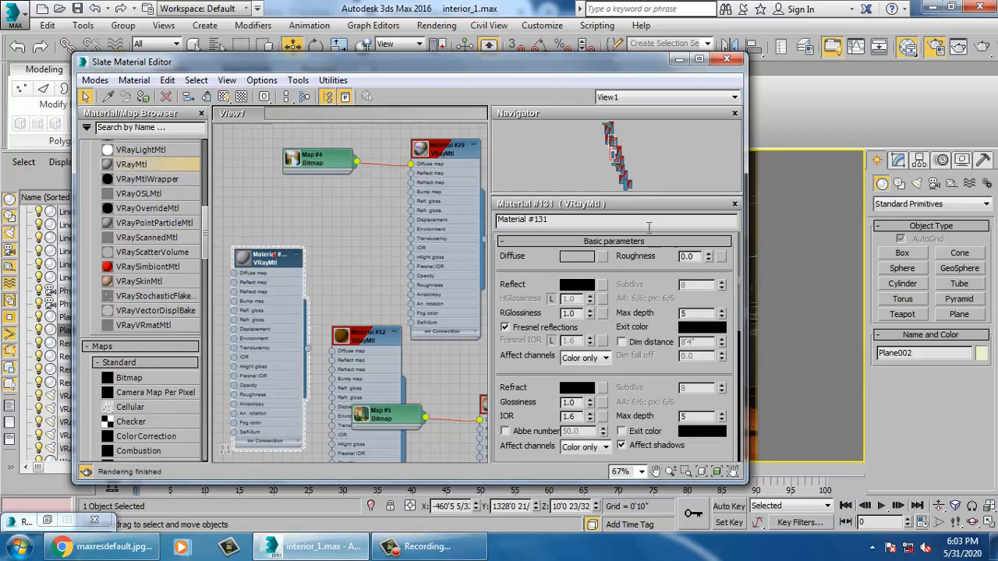
- Load maxresdefault from the Desktop as the new material's diffuse Bitmap and assign the material to the background plane
left_click(601, 257)
double_click(481, 154)
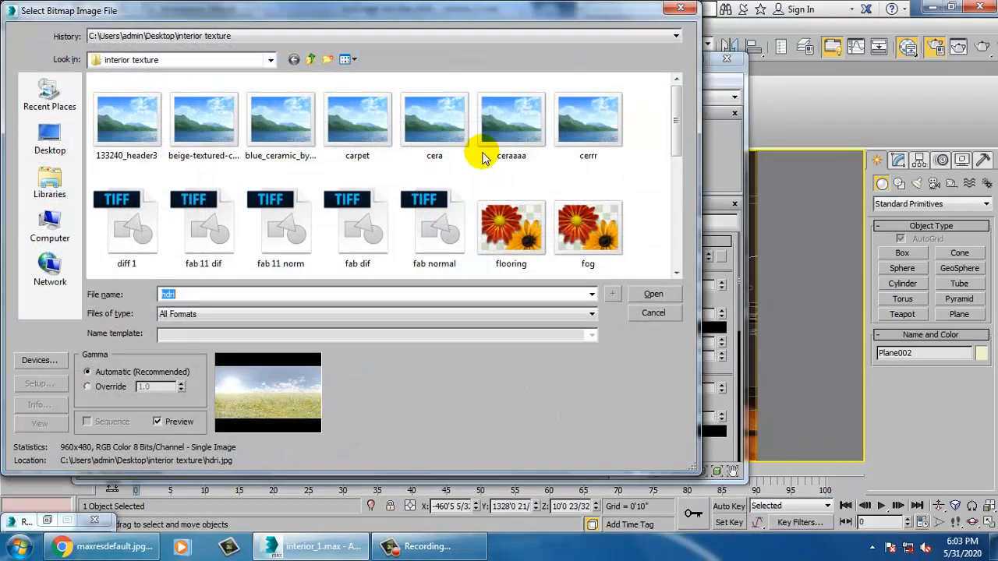
left_click(49, 138)
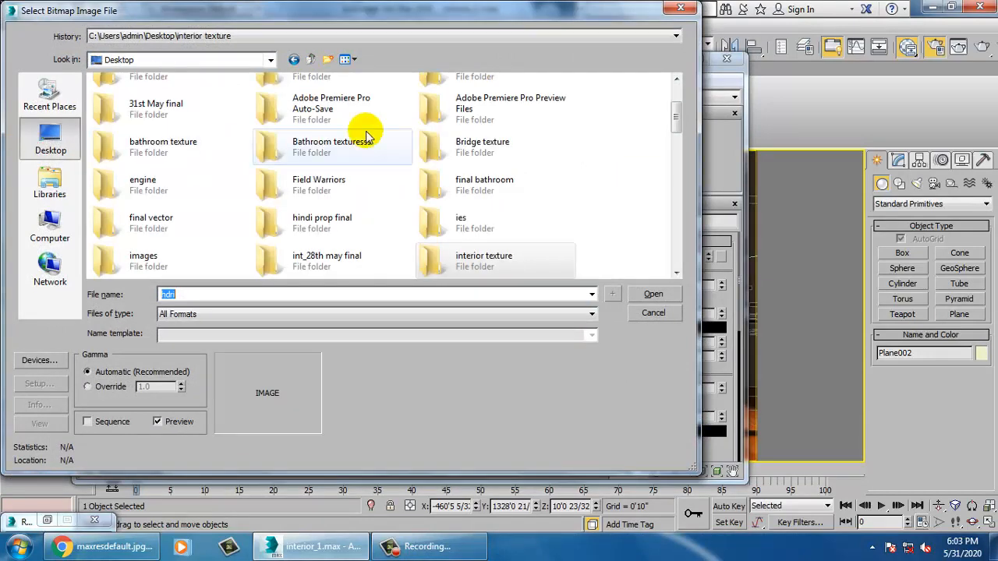
type("mm")
left_click(414, 166)
key("m")
key("m")
key("m")
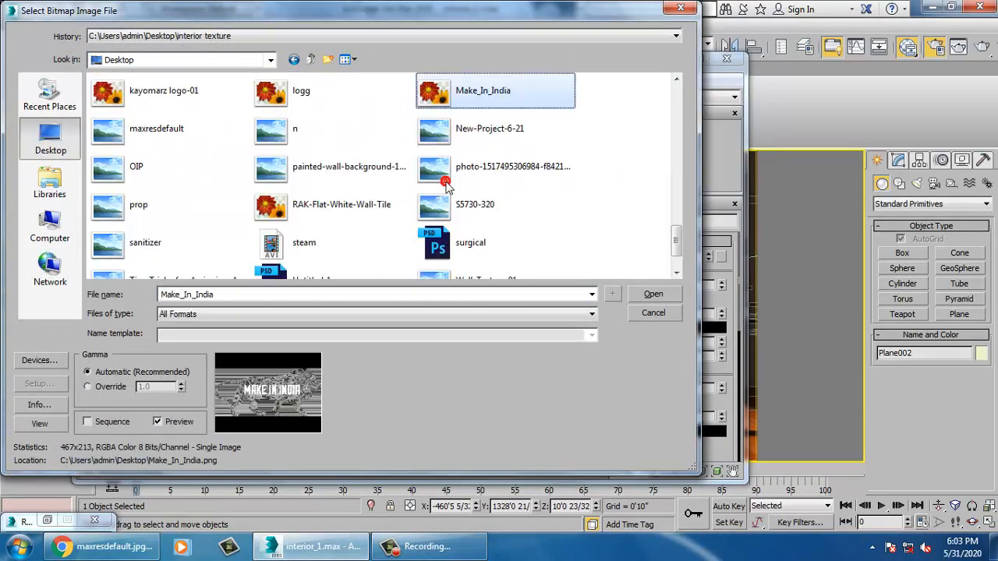
key("m")
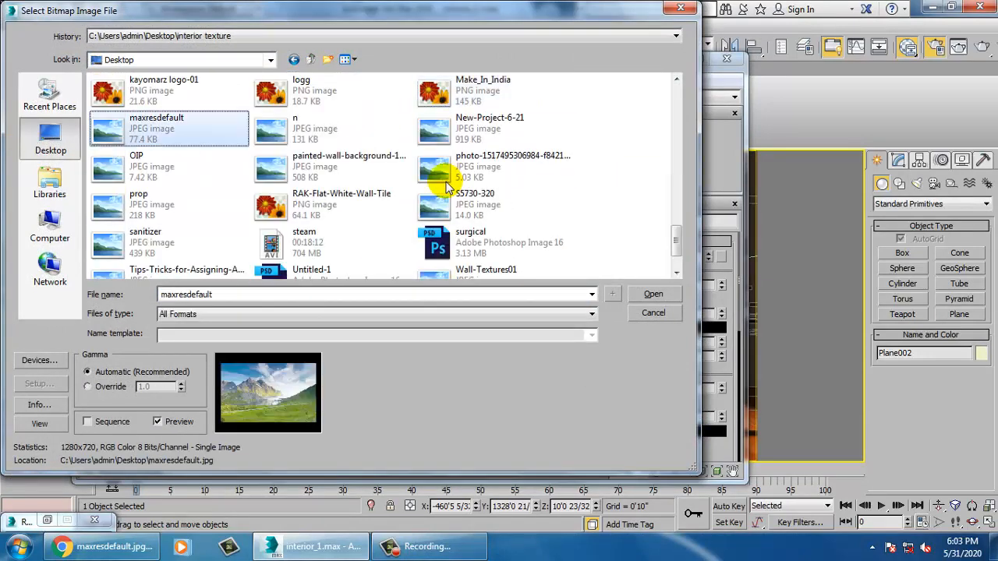
double_click(133, 137)
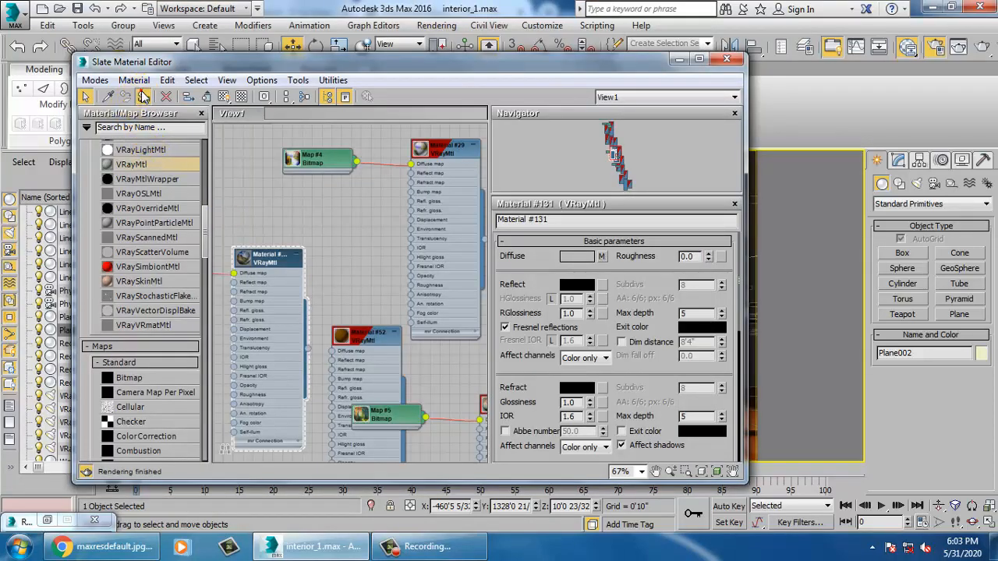
left_click(679, 60)
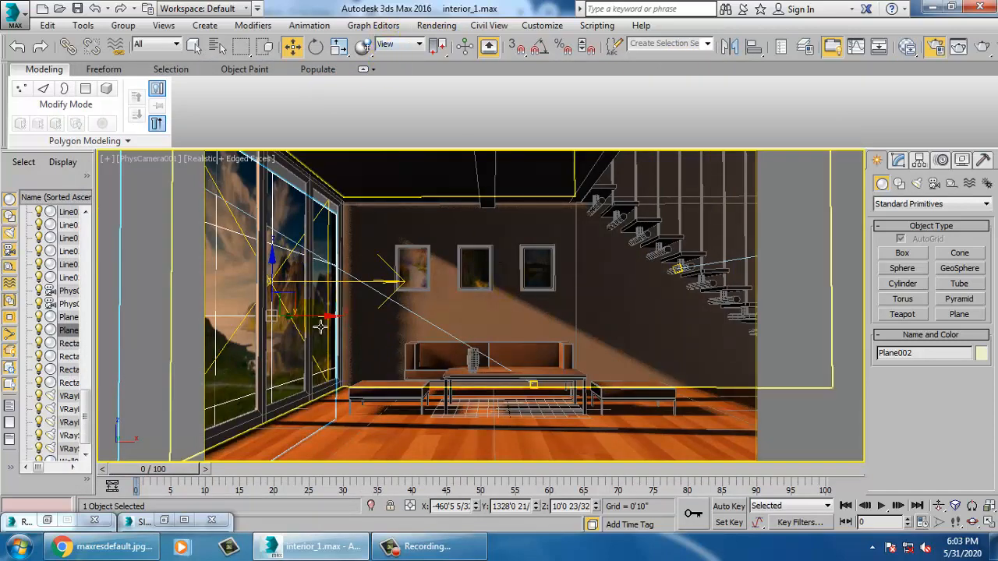
- Try to shift the background plane along the X axis outside the windows in the camera view
left_click_drag(318, 317, 295, 328)
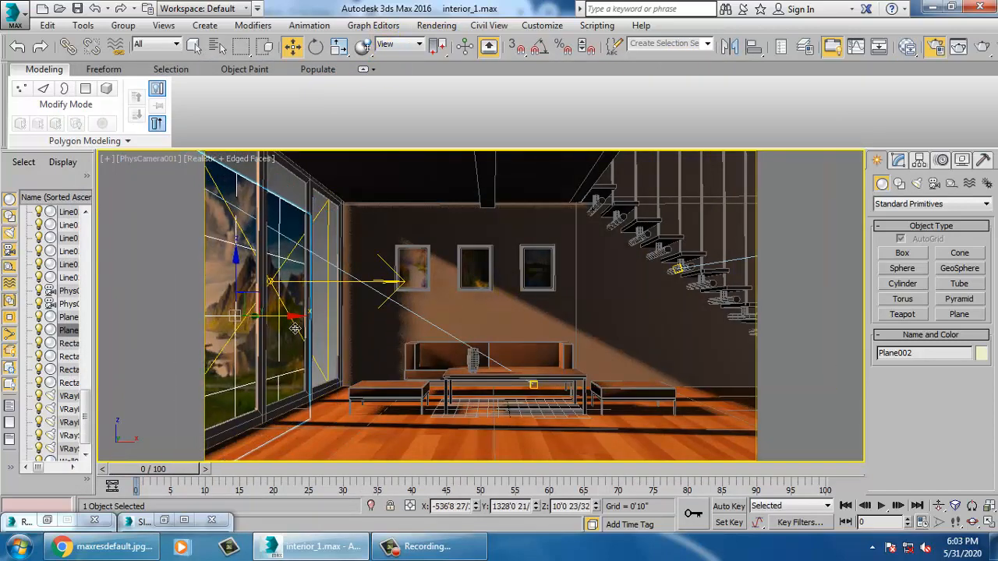
key("ctrl+z")
- Scale the background plane up uniformly to about 149 percent, then try a shift along the X axis and undo it
key("r")
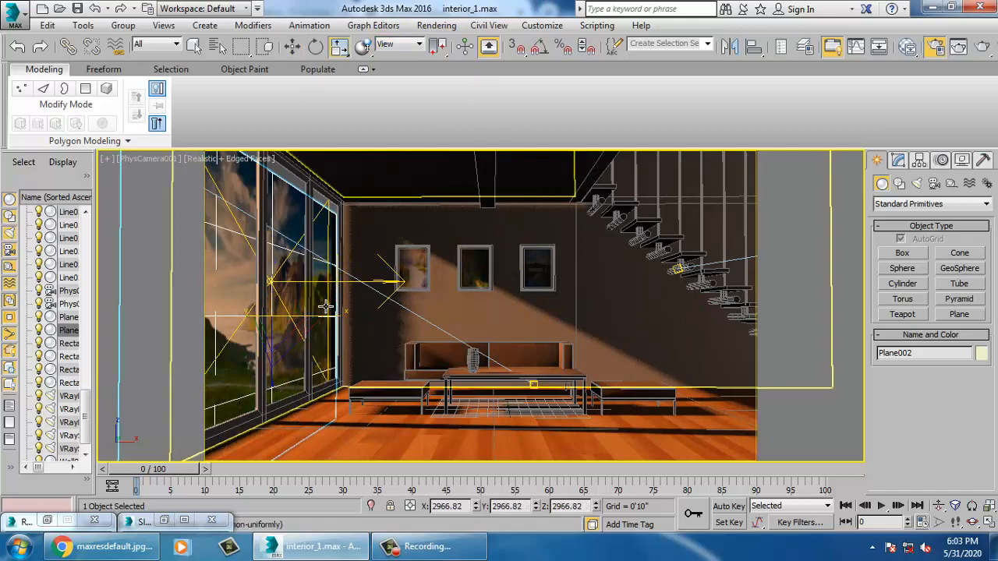
left_click_drag(284, 335, 265, 356)
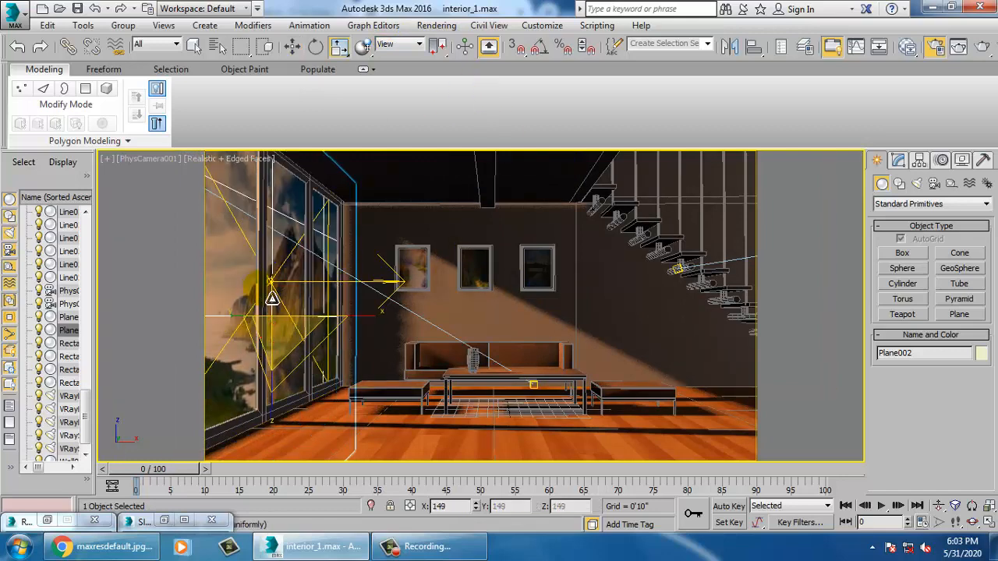
key("w")
left_click_drag(339, 328, 299, 323)
key("ctrl+z")
- In the perspective view, move the background plane to about X -587'11" and Y 1793'8", checking against the camera view
key("alt+w")
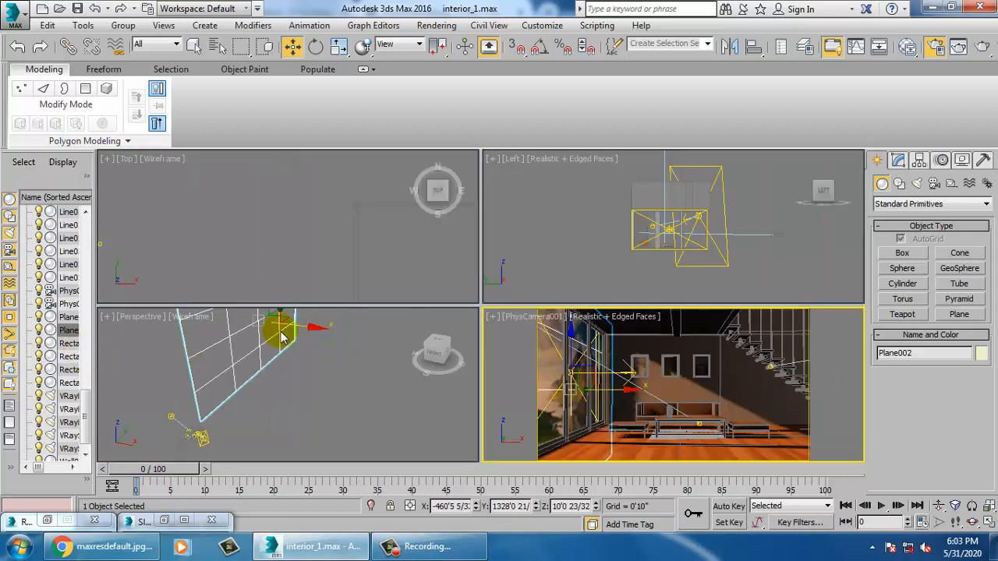
middle_click(330, 358)
key("alt+w")
left_click_drag(459, 194, 433, 187)
key("alt+w")
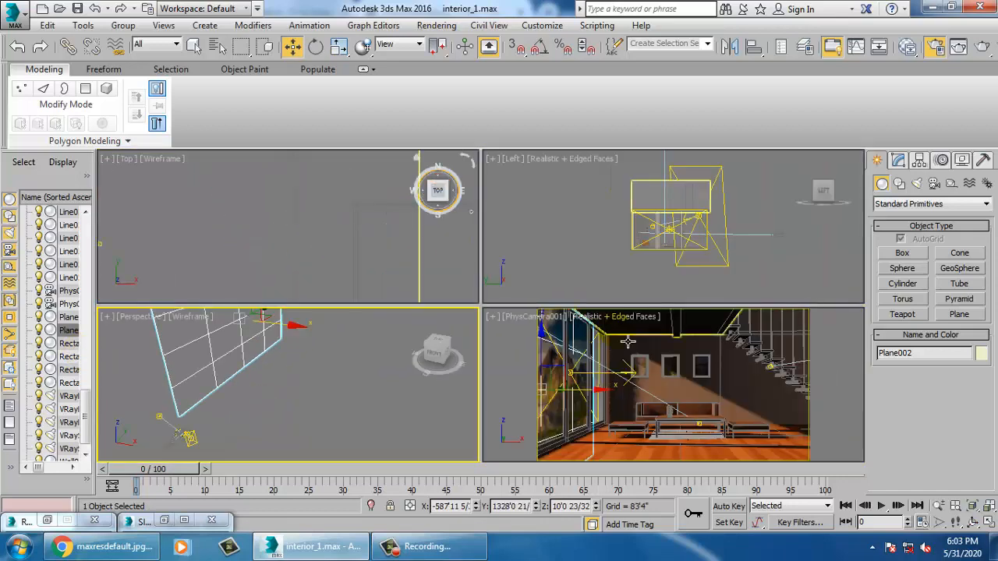
middle_click_drag(276, 358, 281, 379)
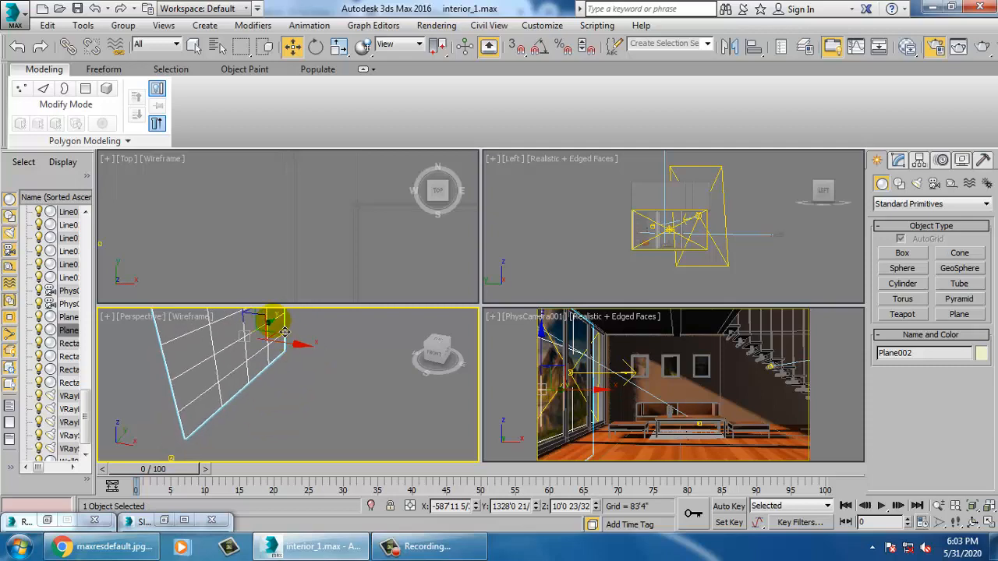
left_click_drag(284, 332, 297, 379)
- Enlarge the PhysCamera001 view to full size and render it to test the background
left_click(763, 410)
key("alt+w")
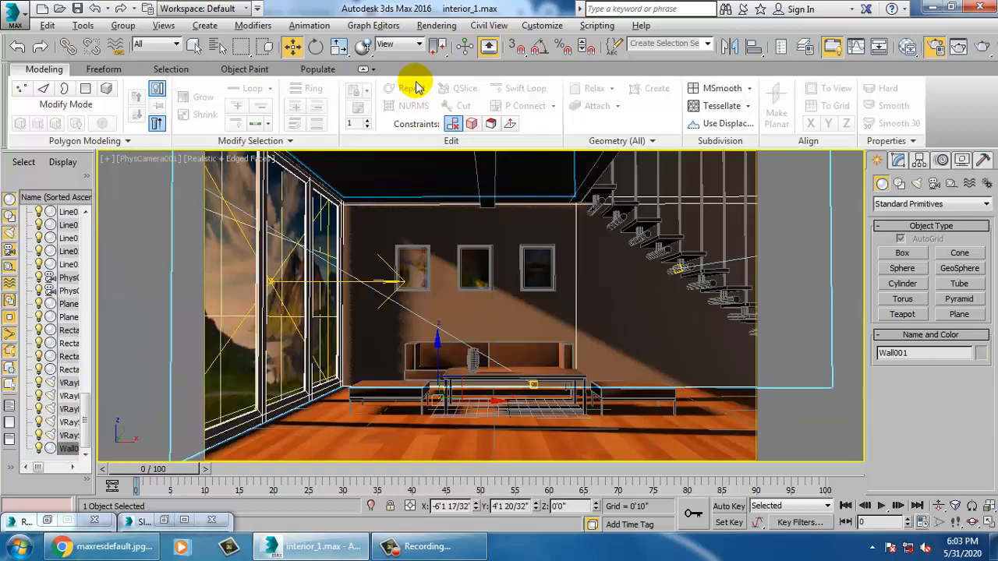
left_click(436, 25)
left_click(447, 42)
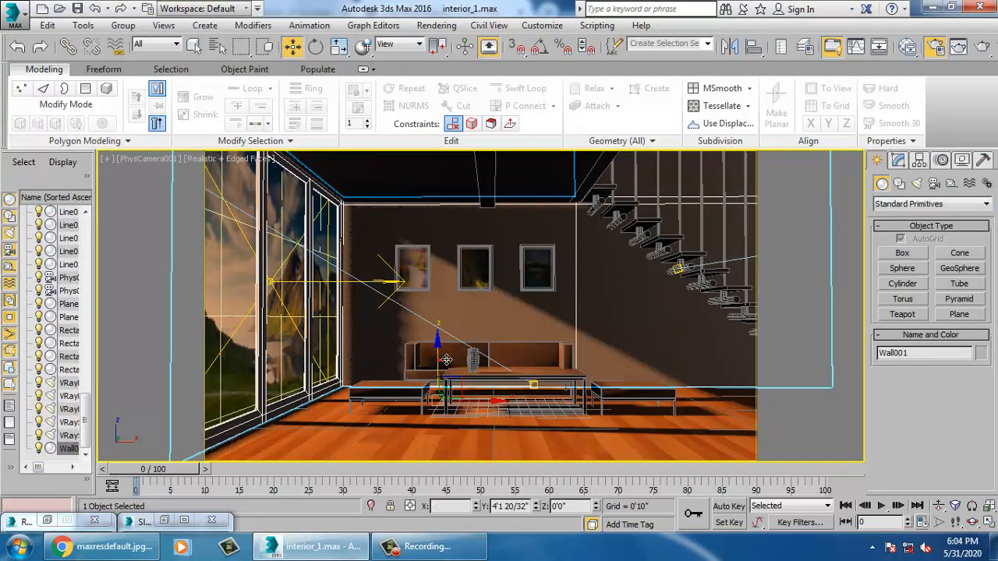
- Select the background plane, raise it to about Z 157'0", and render the camera view again
left_click(244, 283)
left_click_drag(297, 284, 299, 234)
left_click(436, 25)
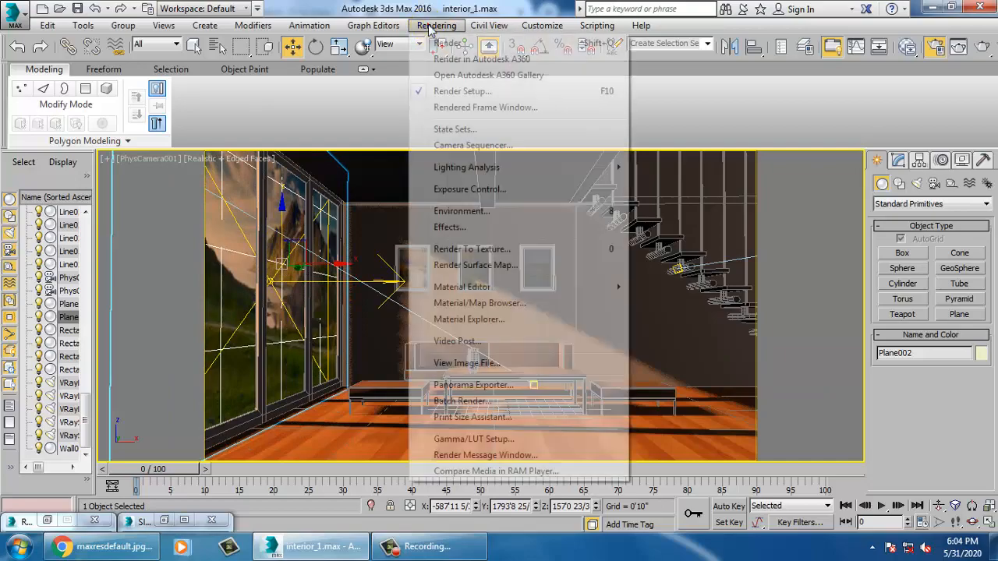
left_click(436, 42)
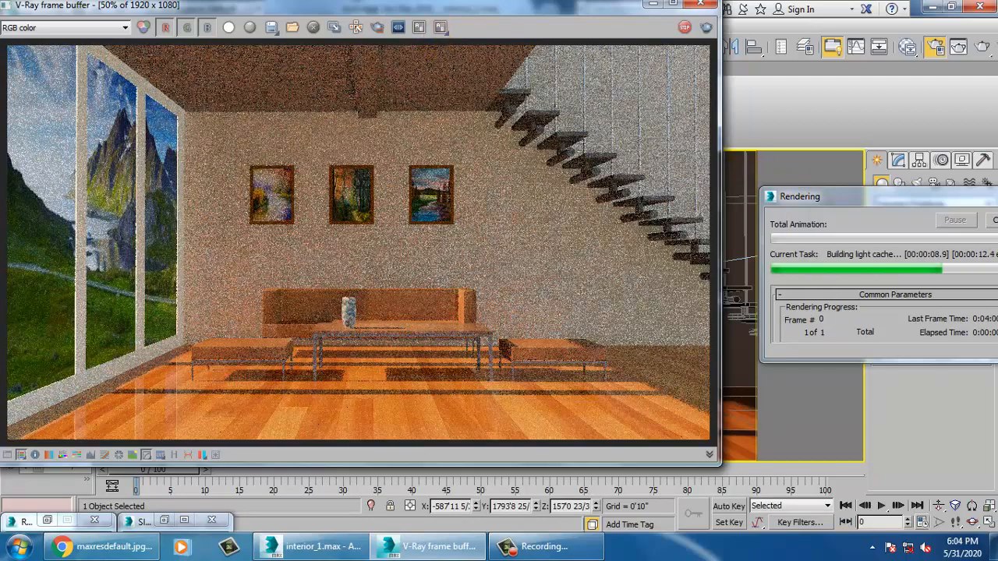
- Close the Chrome window showing maxresdefault, cancel the running render and close the V-Ray frame buffer
left_click(923, 548)
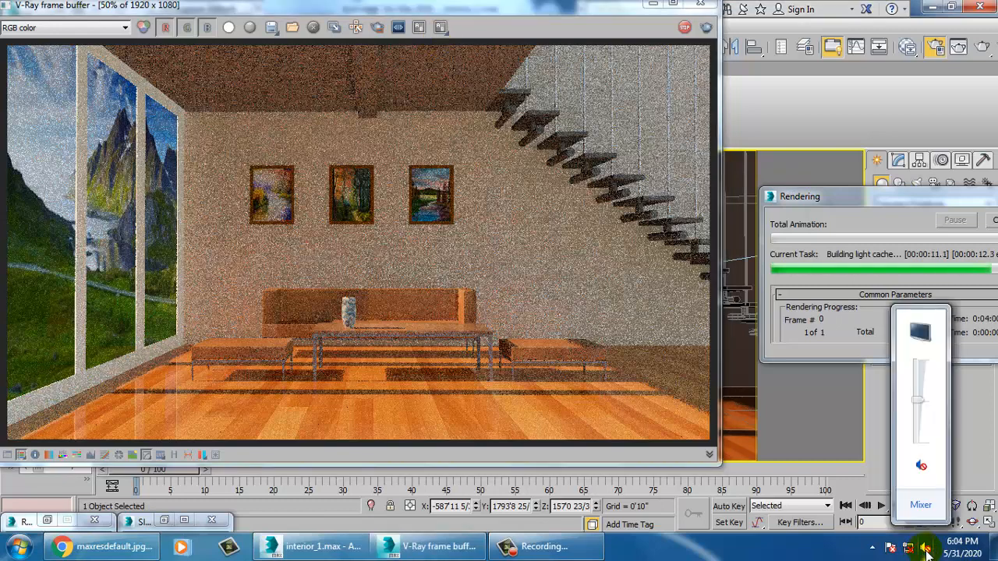
left_click(926, 549)
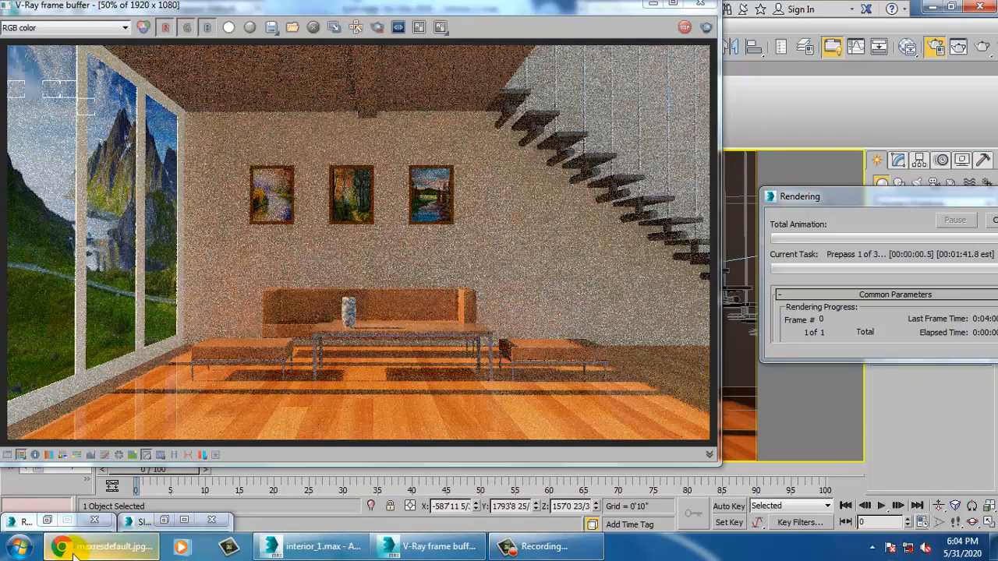
right_click(81, 546)
left_click(93, 507)
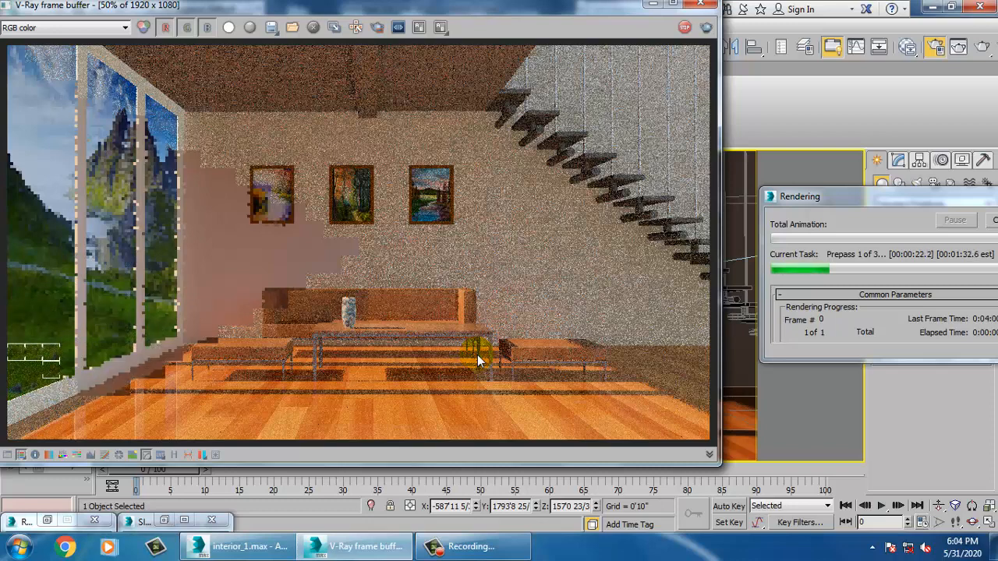
key("Escape")
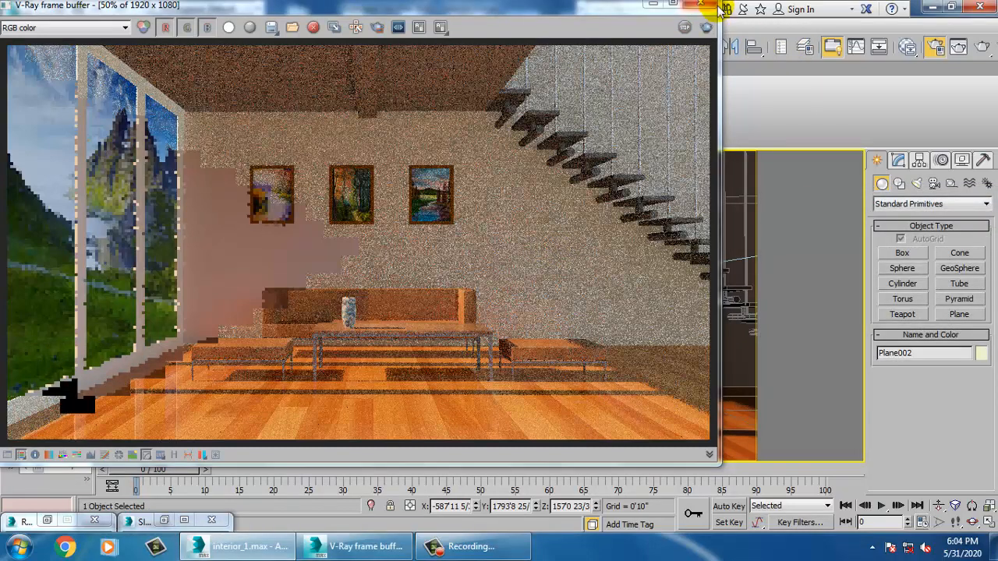
left_click(708, 6)
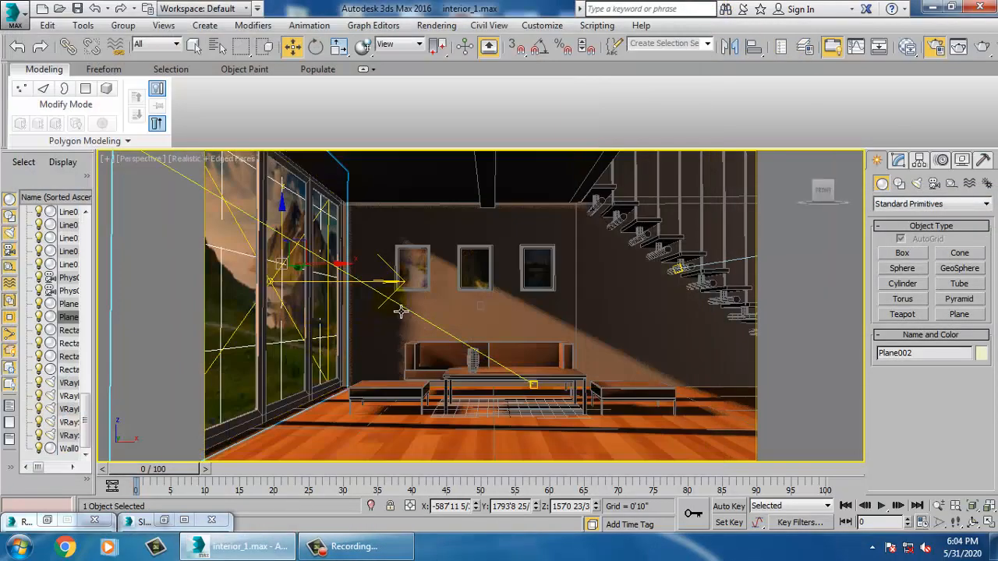
- Orbit out of the camera to a perspective overview of the room and start a BoxGizmo from the Atmospheric Apparatus helpers
scroll(447, 319, "down", 2)
left_click(439, 307)
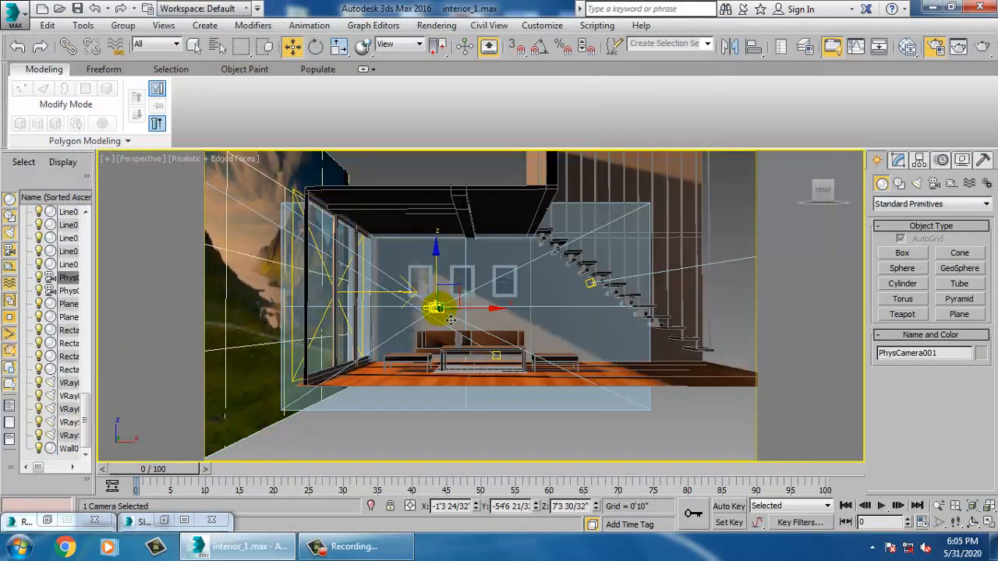
key("alt+w")
key("alt+w")
middle_click_drag(705, 355, 621, 379, "alt")
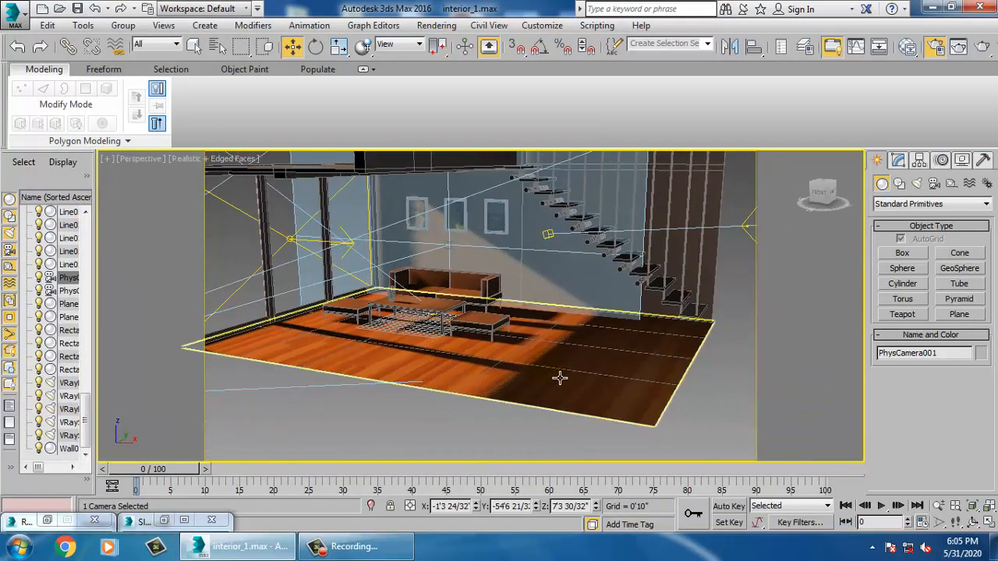
left_click(951, 184)
left_click(940, 204)
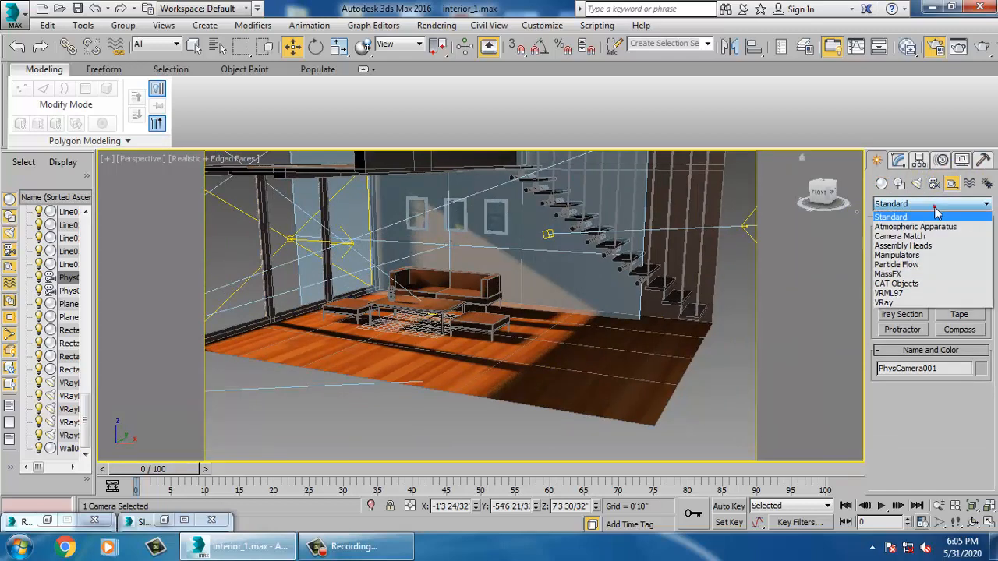
left_click(927, 226)
left_click(914, 256)
- Draw a box gizmo around the whole room in the Top view, about 37'8" long and 51'6" wide, giving it height
key("alt+w")
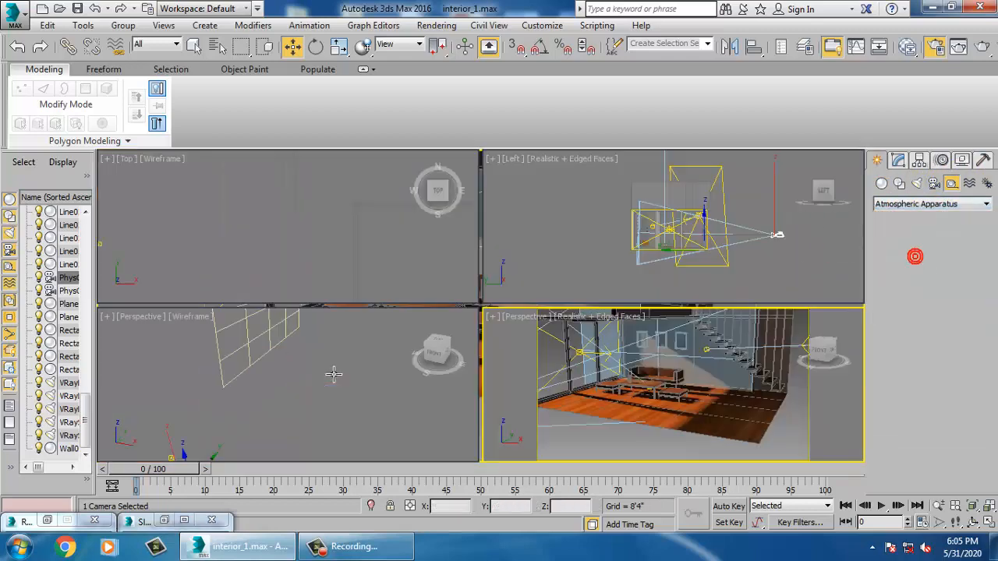
scroll(301, 260, "down", 3)
key("alt+w")
scroll(418, 292, "down", 8)
scroll(421, 296, "up", 8)
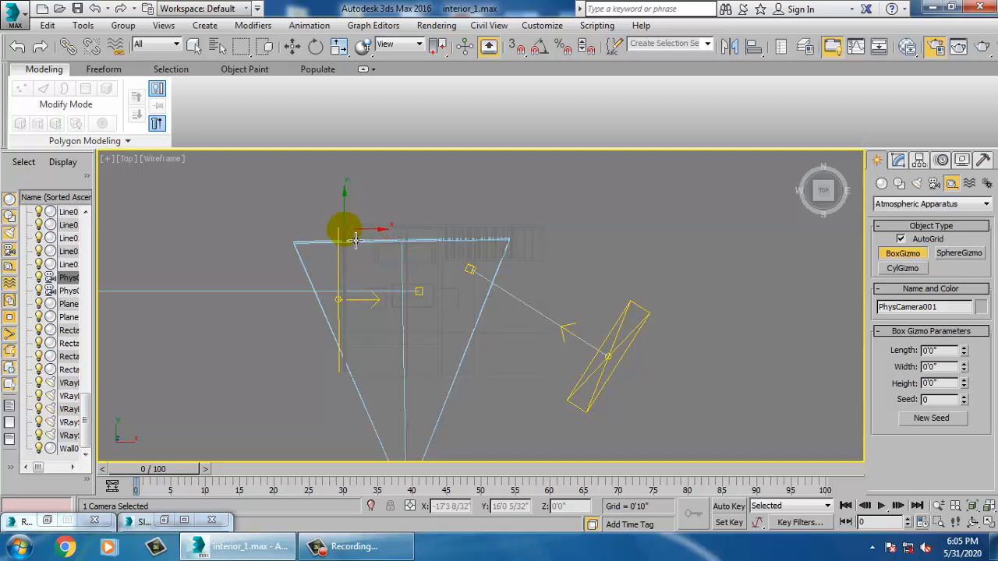
left_click_drag(355, 238, 554, 382)
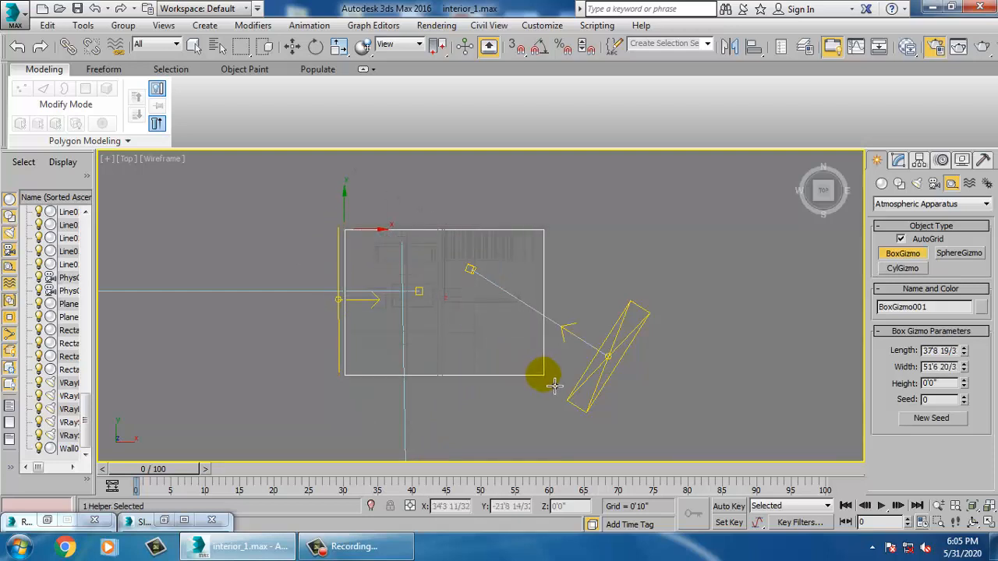
key("w")
key("alt+w")
- Lower the box gizmo in the perspective view to the room's floor, at about Z 0'0 15/32"
right_click(706, 414)
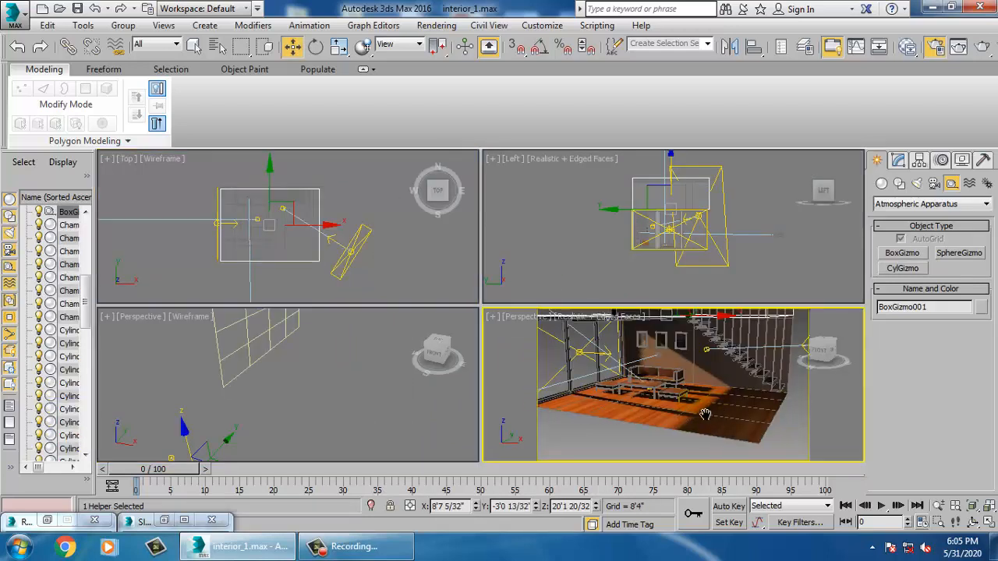
key("alt+w")
scroll(654, 390, "up", 4)
scroll(616, 382, "down", 3)
middle_click_drag(616, 382, 597, 363, "alt")
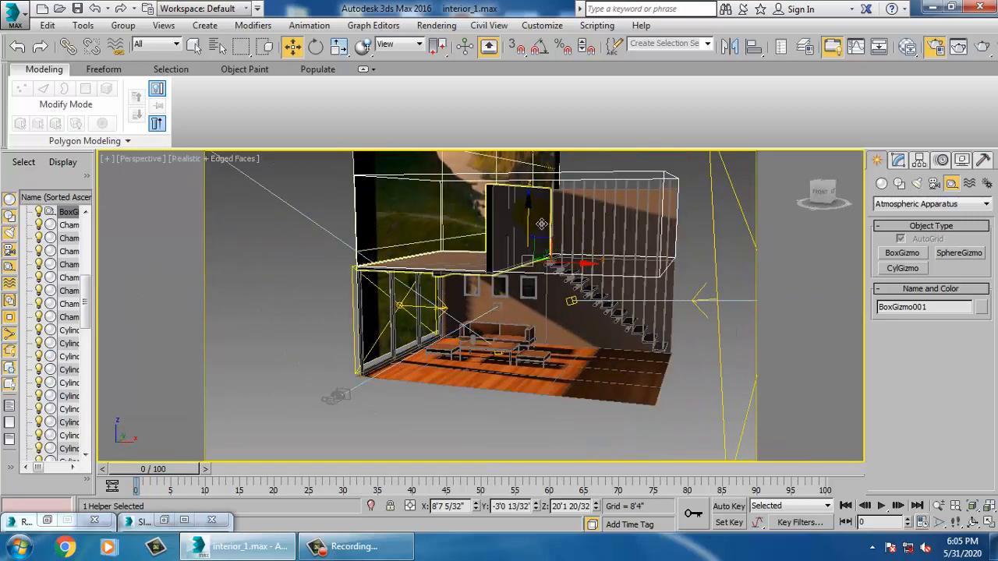
left_click_drag(562, 248, 563, 309)
left_click_drag(565, 317, 561, 323)
- Stretch the box gizmo's height up to the ceiling, adjust it to about X 8'10", and return to the PhysCamera001 view
key("r")
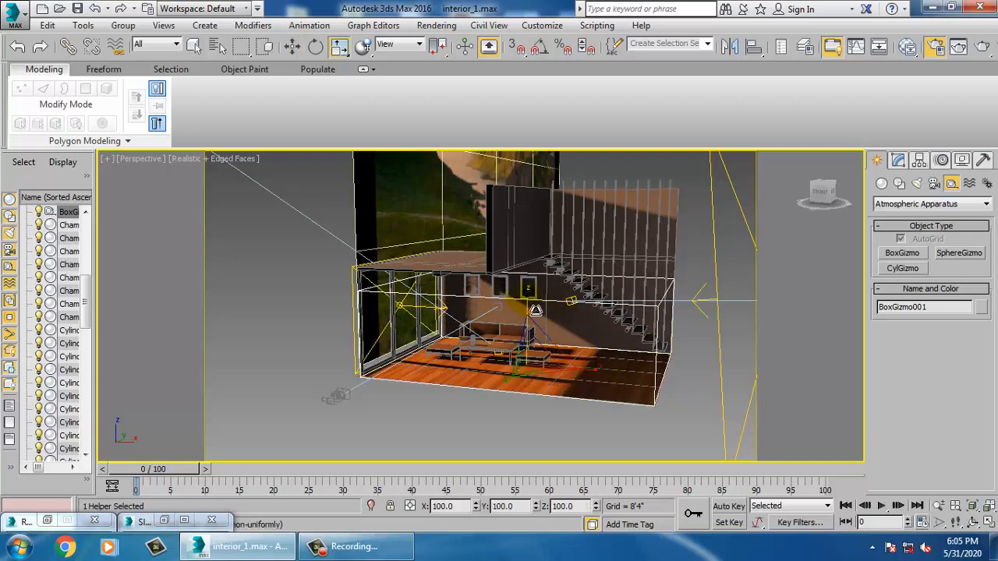
key("w")
left_click(520, 346)
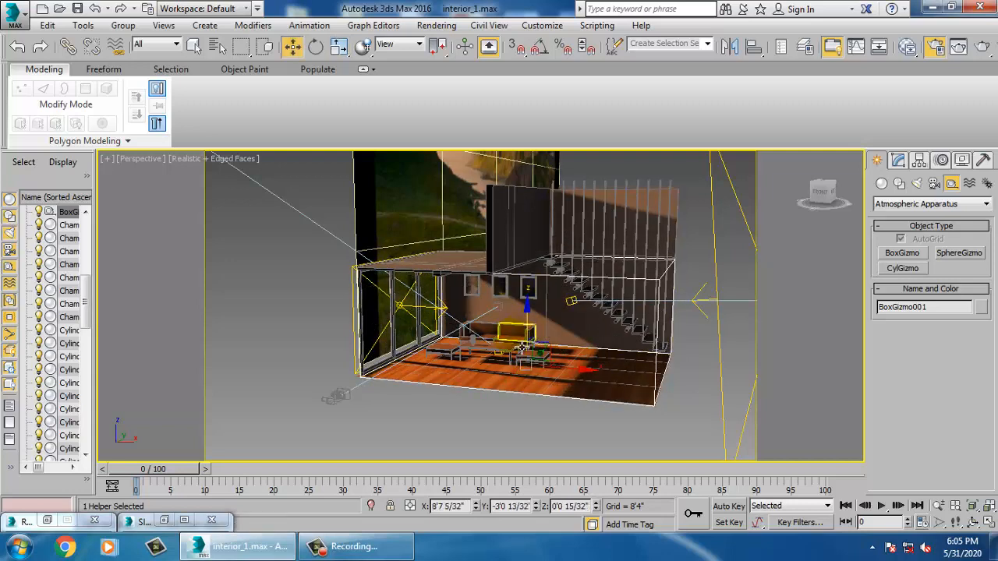
key("c")
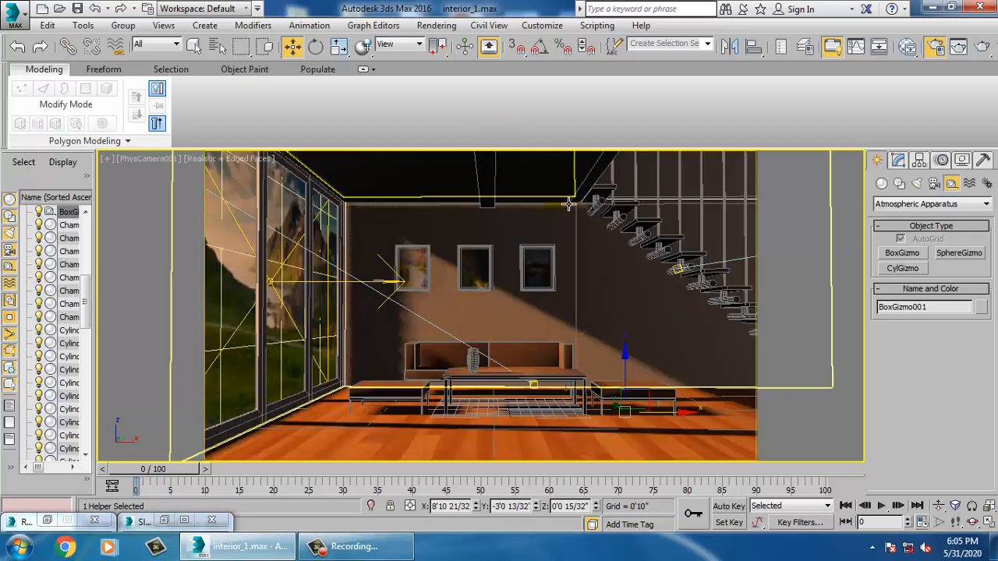
- Add a VRayEnvironmentFog atmospheric effect in the Environment settings and show its general parameters
left_click(436, 25)
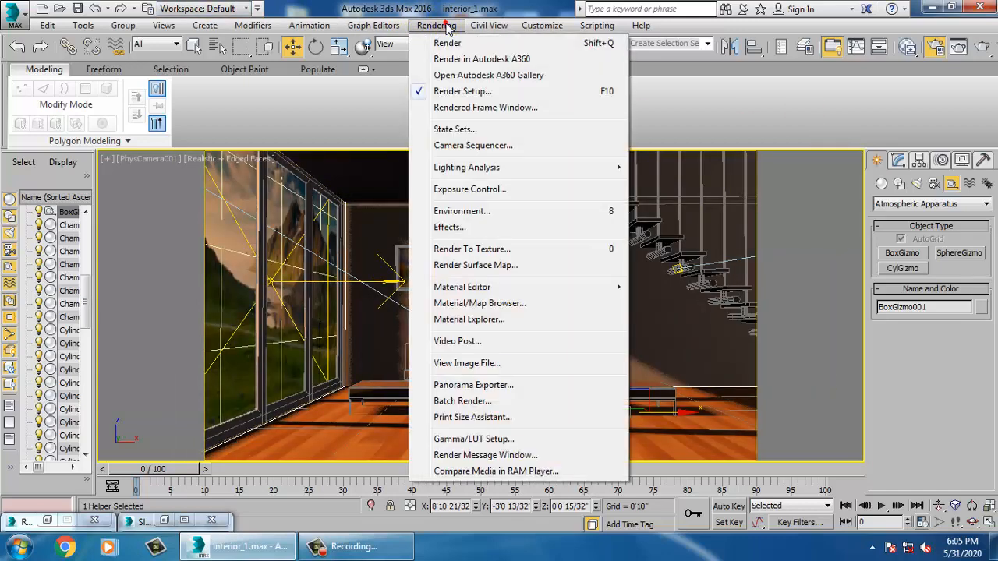
left_click(508, 211)
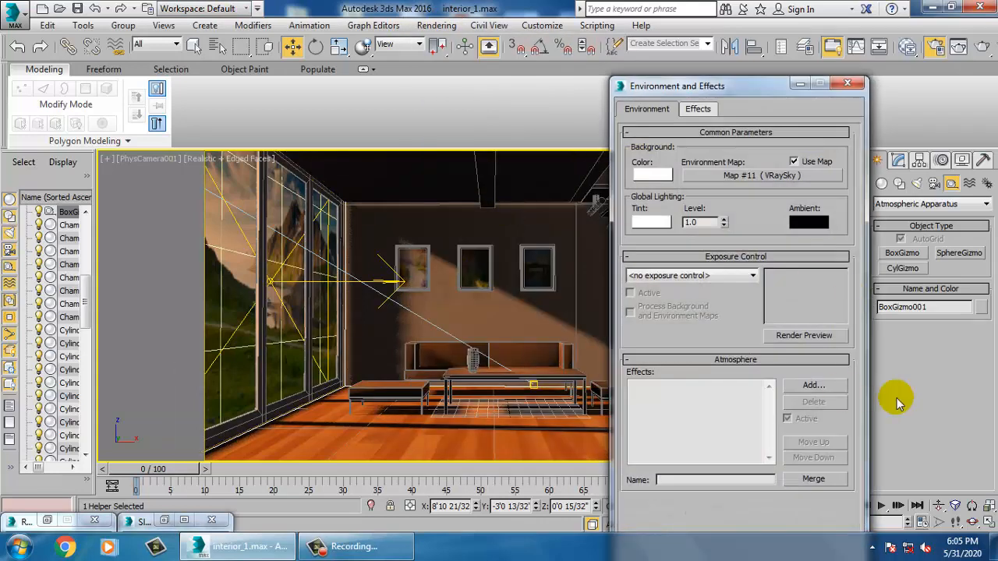
left_click(830, 384)
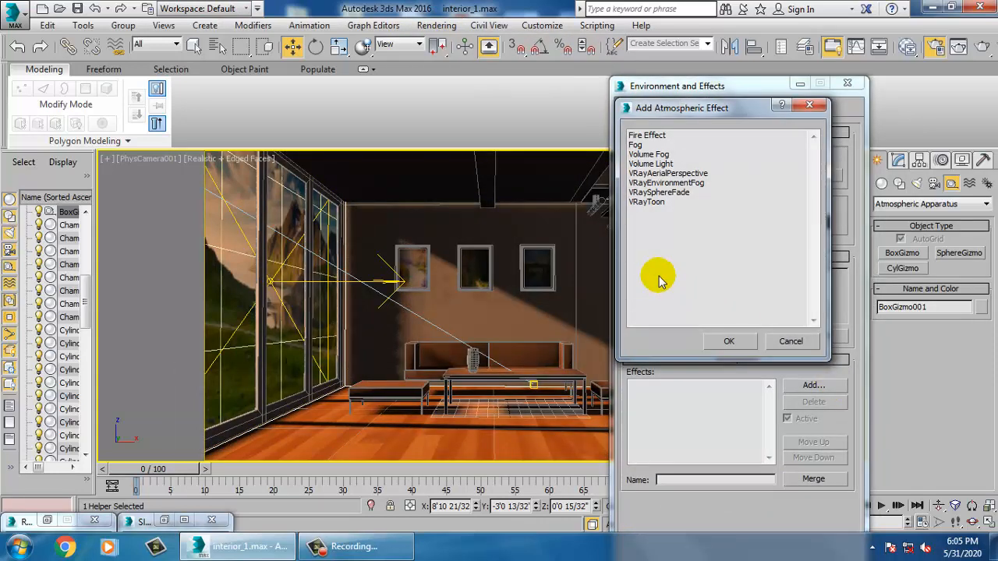
double_click(676, 183)
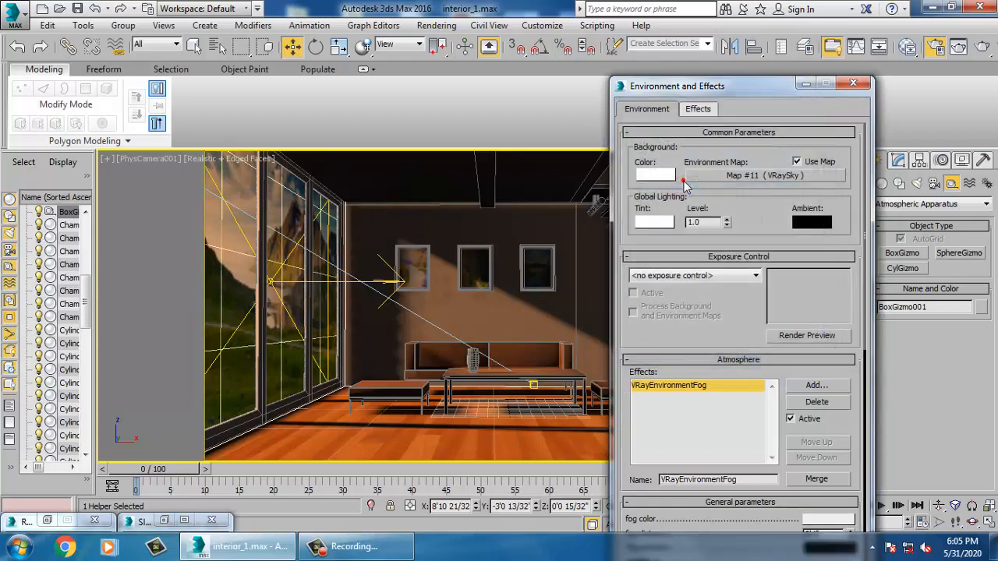
left_click_drag(723, 94, 692, 18)
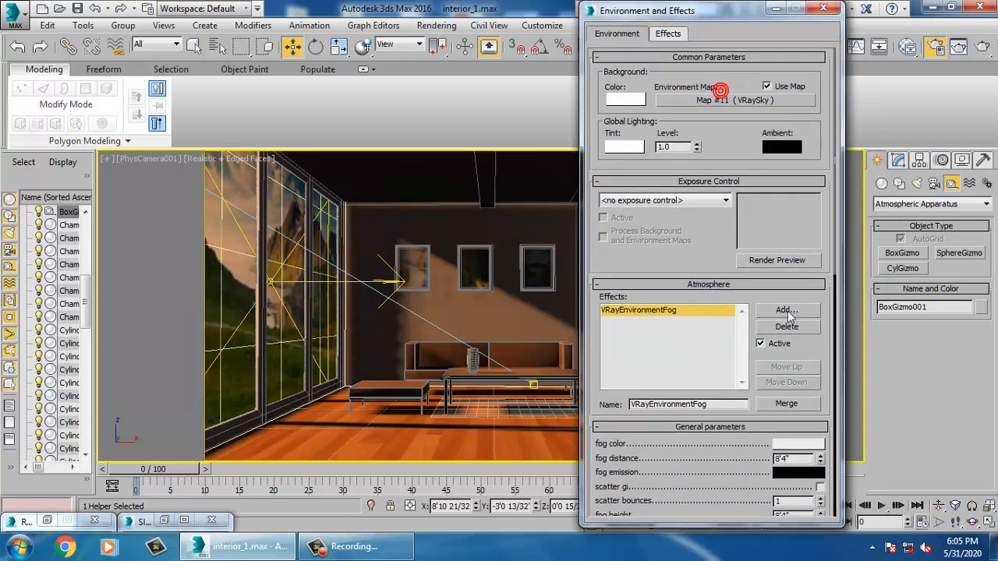
left_click_drag(779, 353, 796, 182)
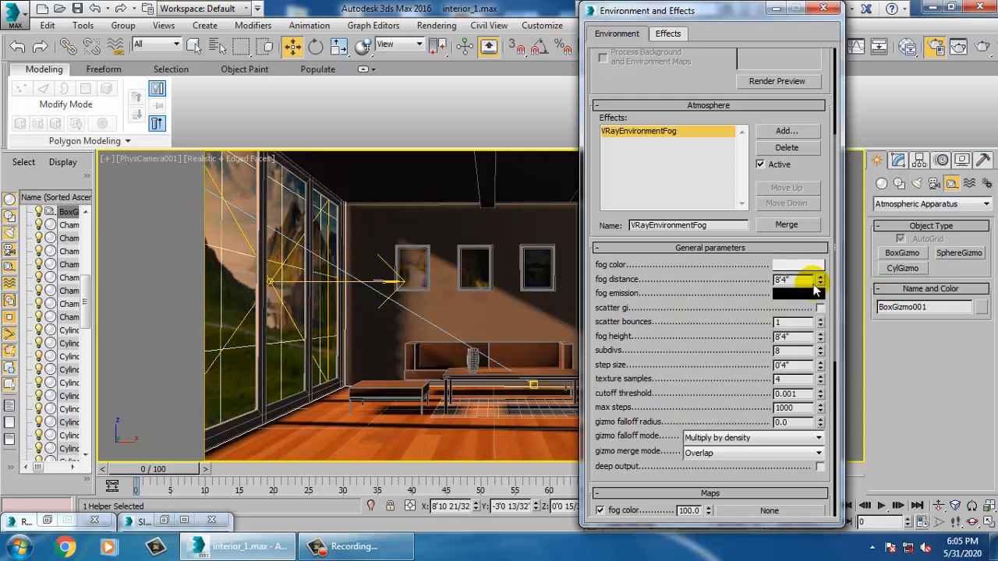
- Change the display unit scale to Generic Units in the Units Setup
left_click_drag(659, 11, 658, 100)
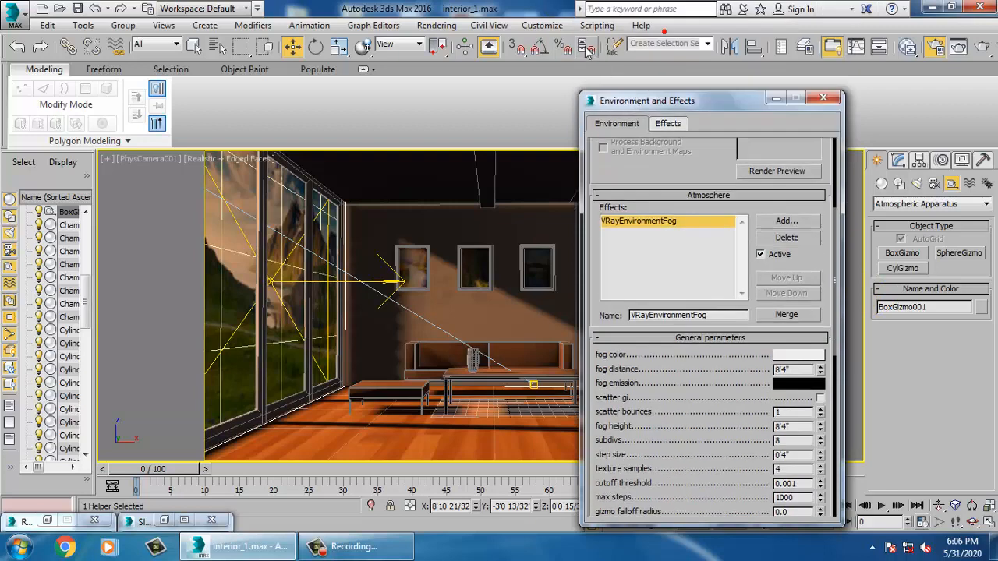
left_click(541, 25)
left_click(571, 215)
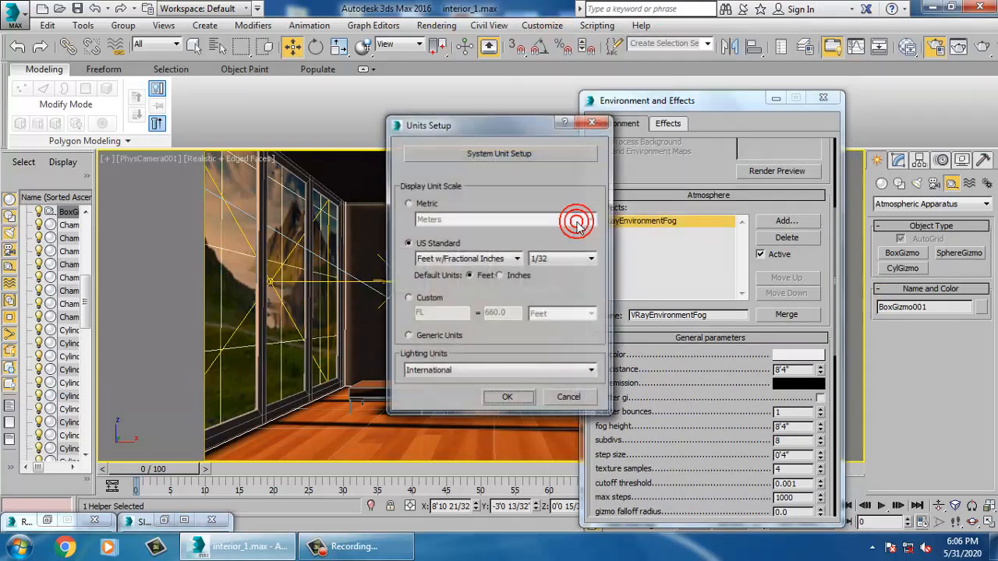
left_click(408, 336)
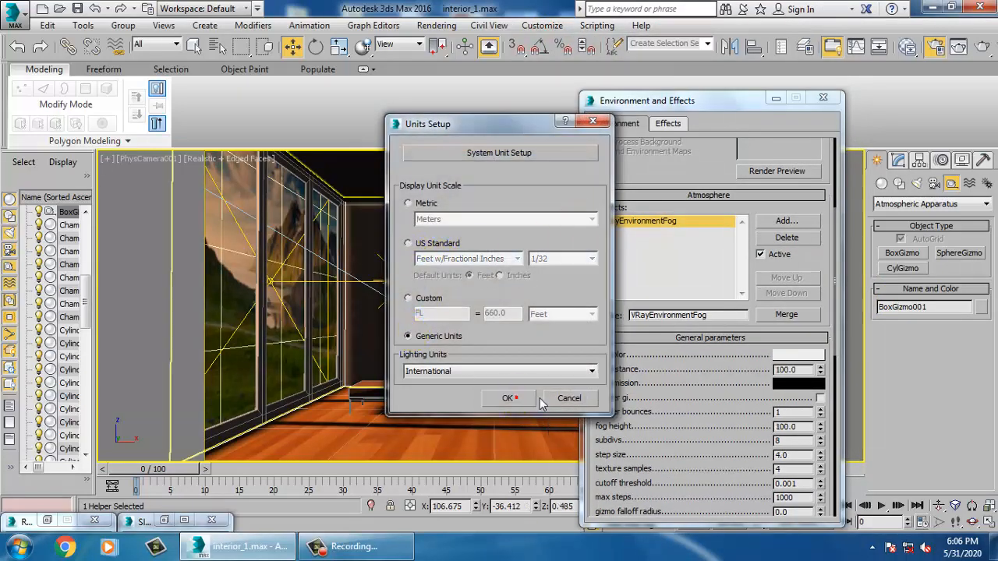
left_click(507, 398)
- Set the VRayEnvironmentFog's fog distance to 2500, scatter bounces to 2 and fog height to 500
double_click(807, 375)
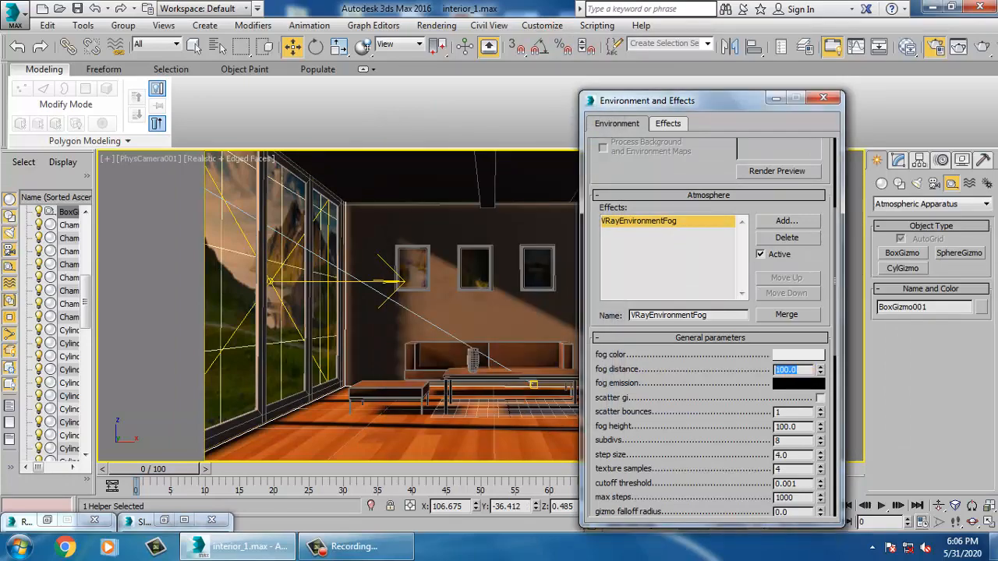
mouse_move(994, 545)
type("2500")
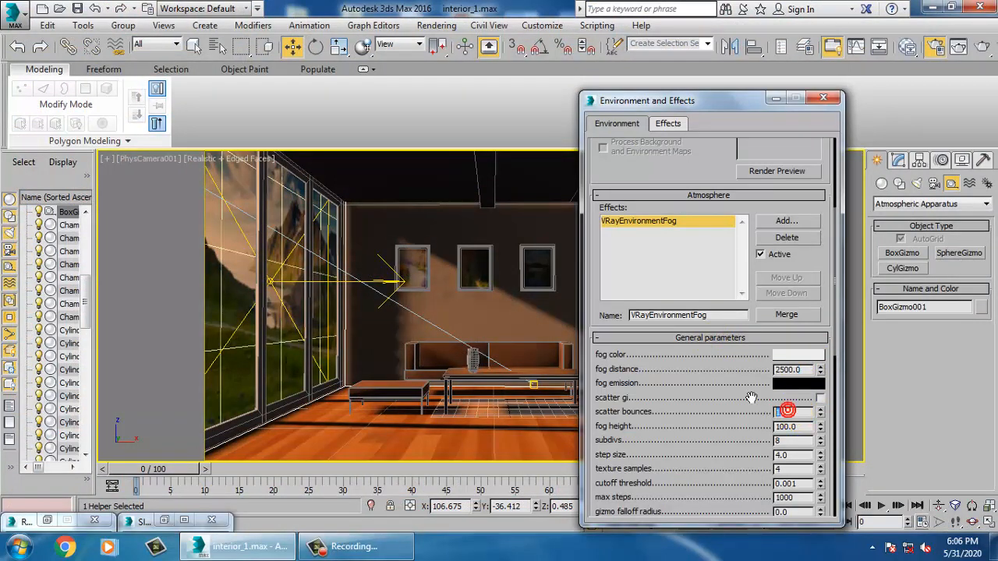
type("2")
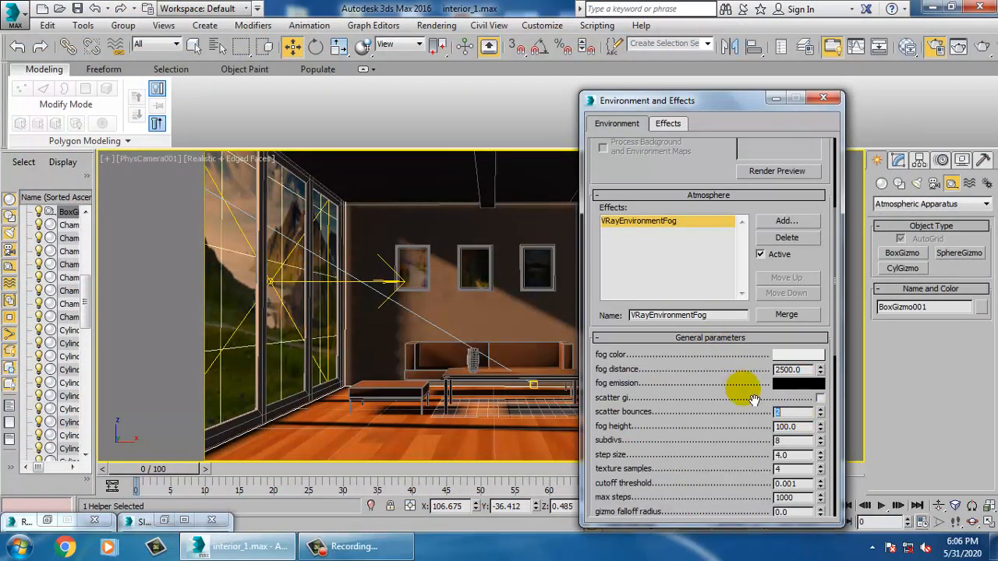
key("Tab")
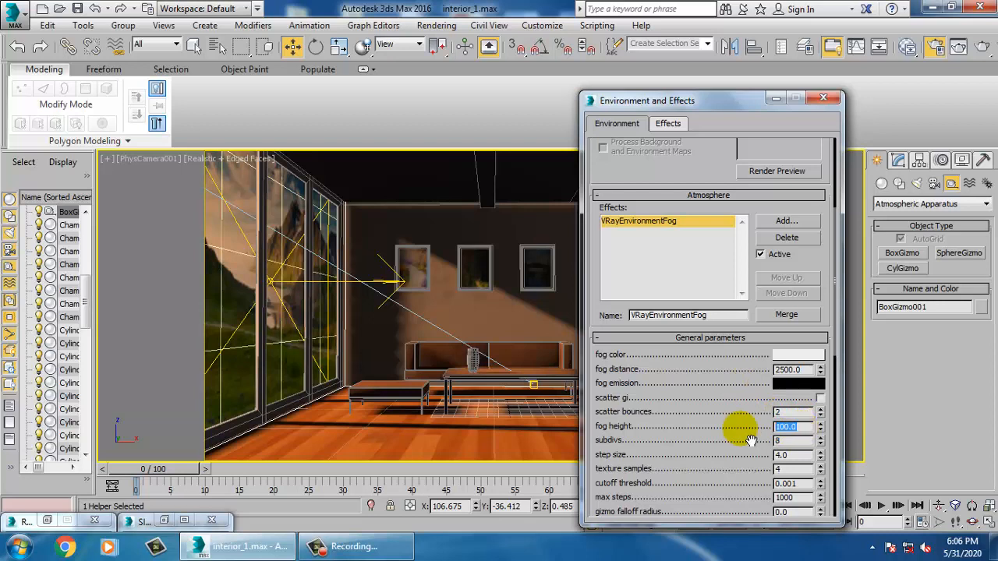
type("500")
key("Return")
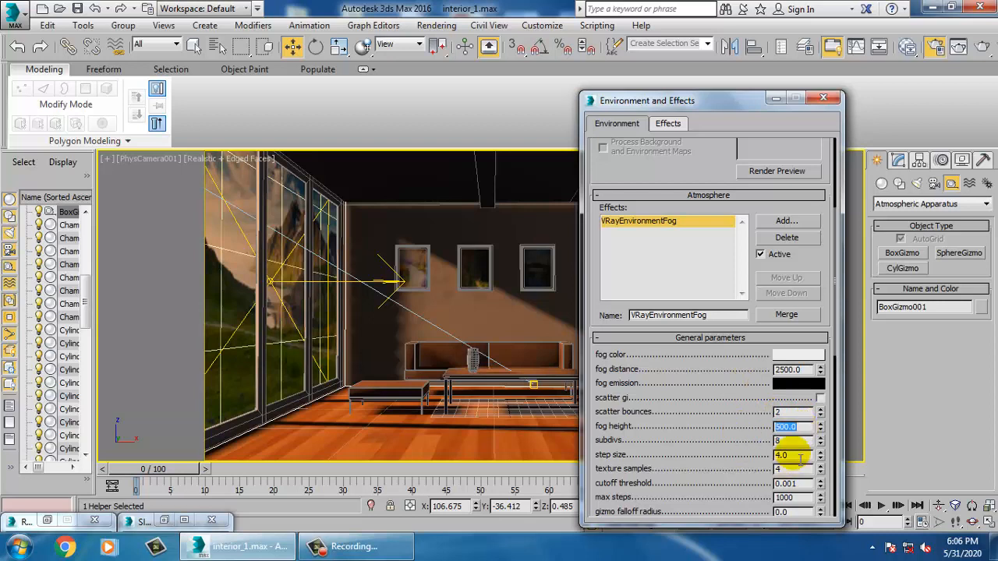
- Set the fog's subdivs to 24, step size to 5.0 and texture samples to 2
key("Tab")
type("2")
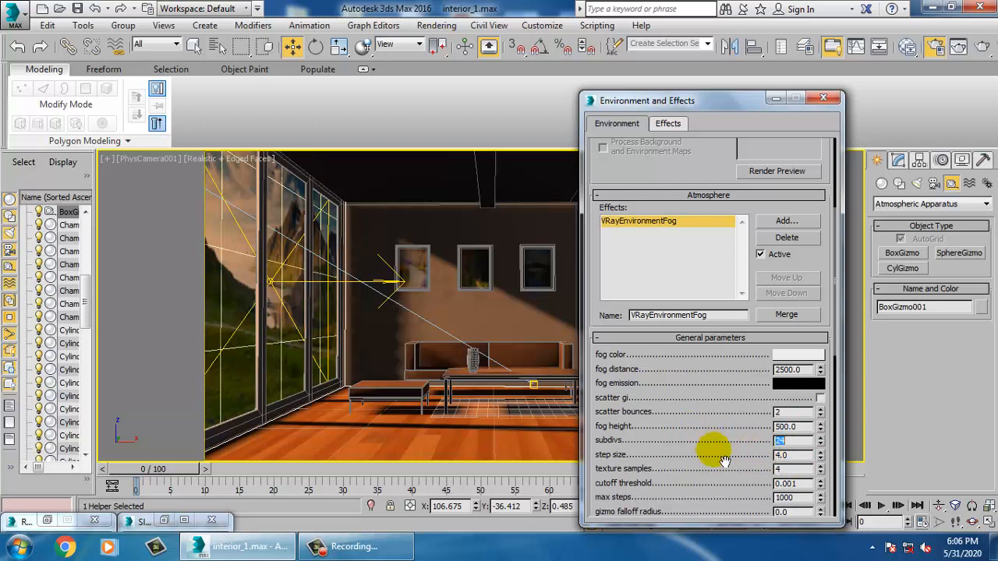
double_click(793, 455)
type("5")
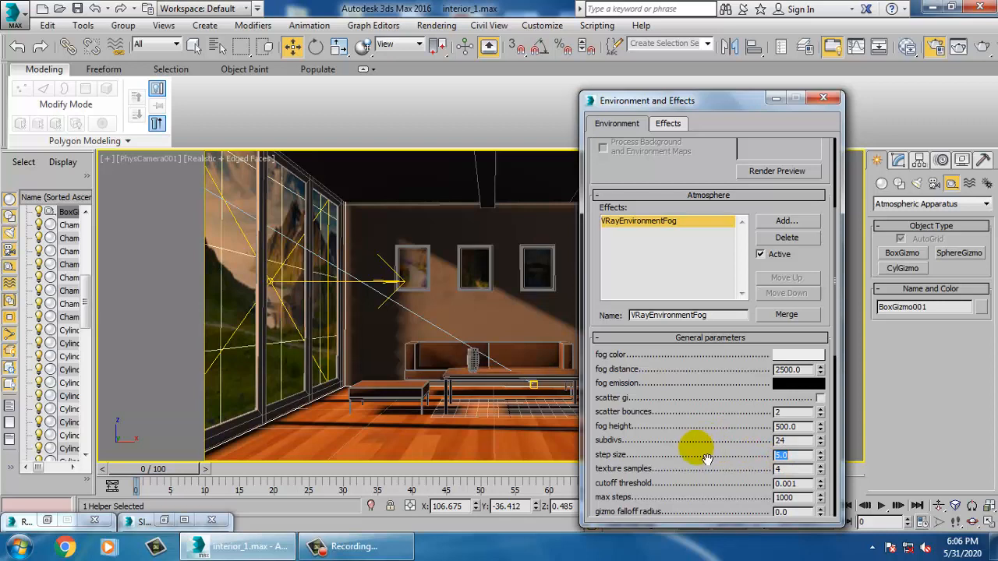
double_click(794, 469)
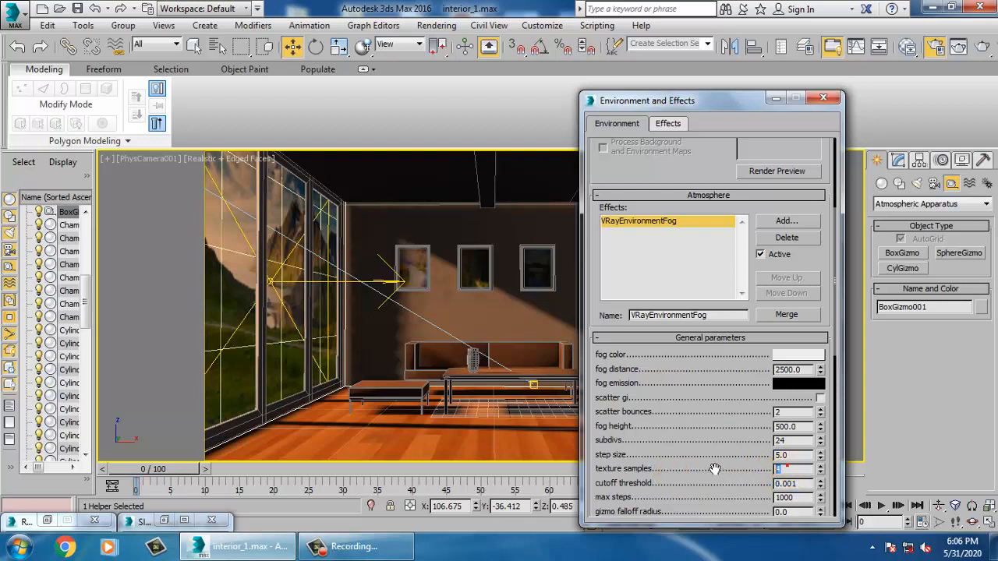
type("2")
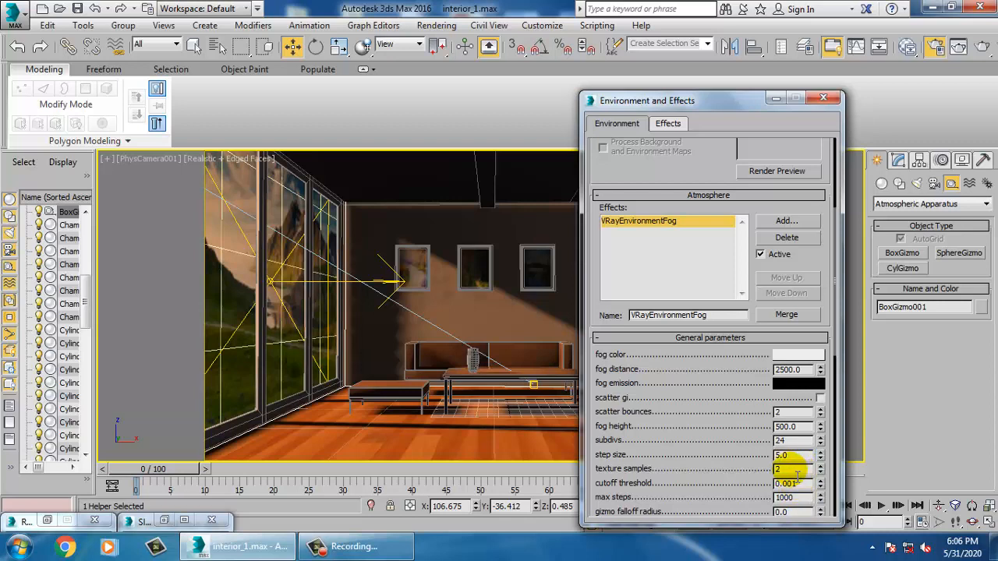
left_click_drag(807, 490, 772, 488)
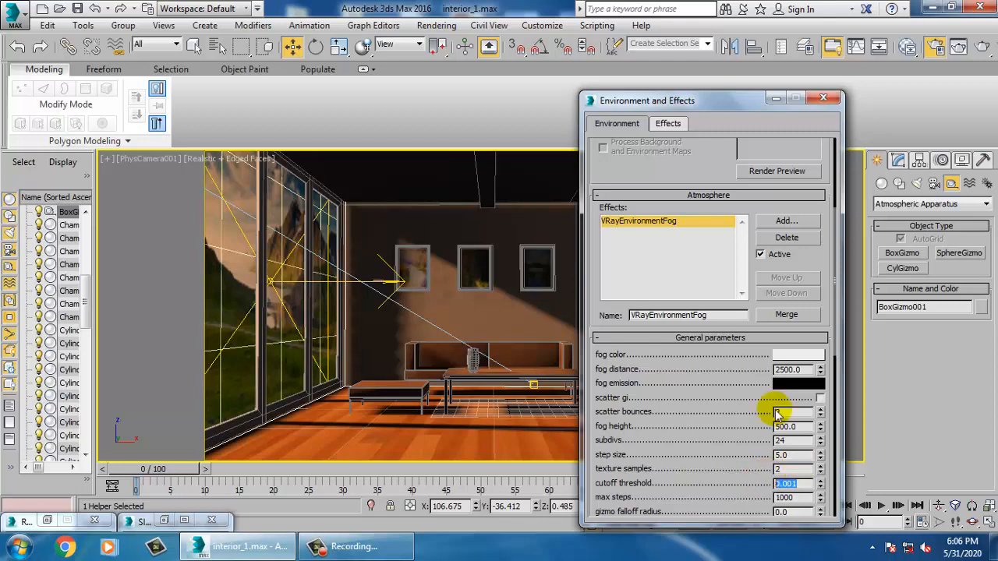
- Add the box gizmo around the room to the VRayEnvironmentFog gizmos, picking it in the perspective view
left_click_drag(799, 272, 799, 190)
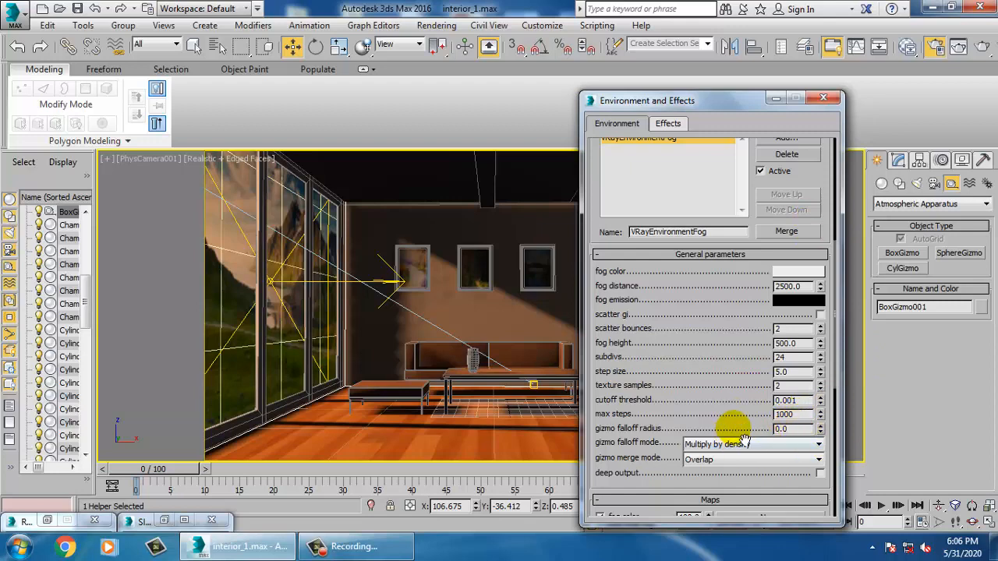
left_click_drag(744, 442, 746, 271)
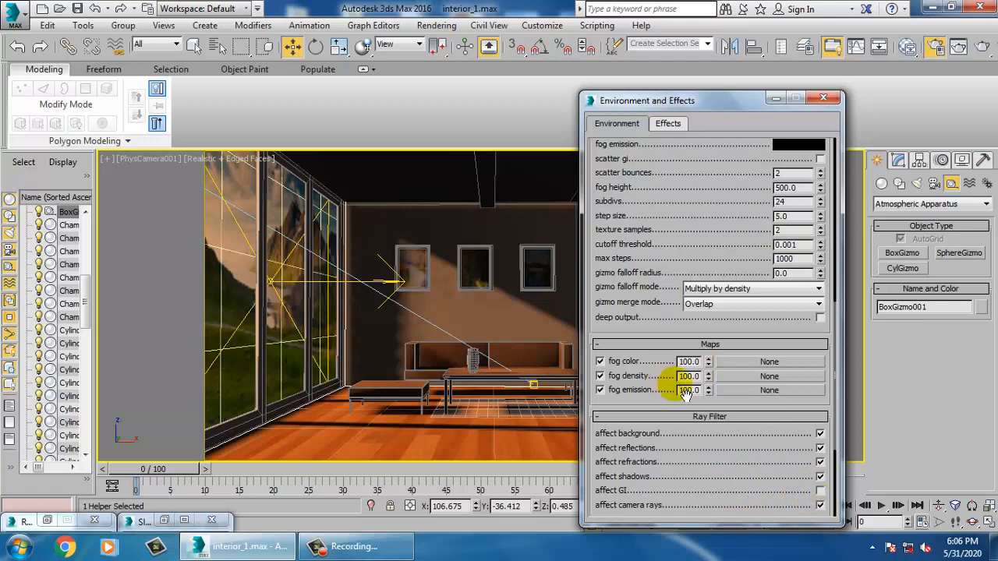
left_click_drag(639, 339, 635, 171)
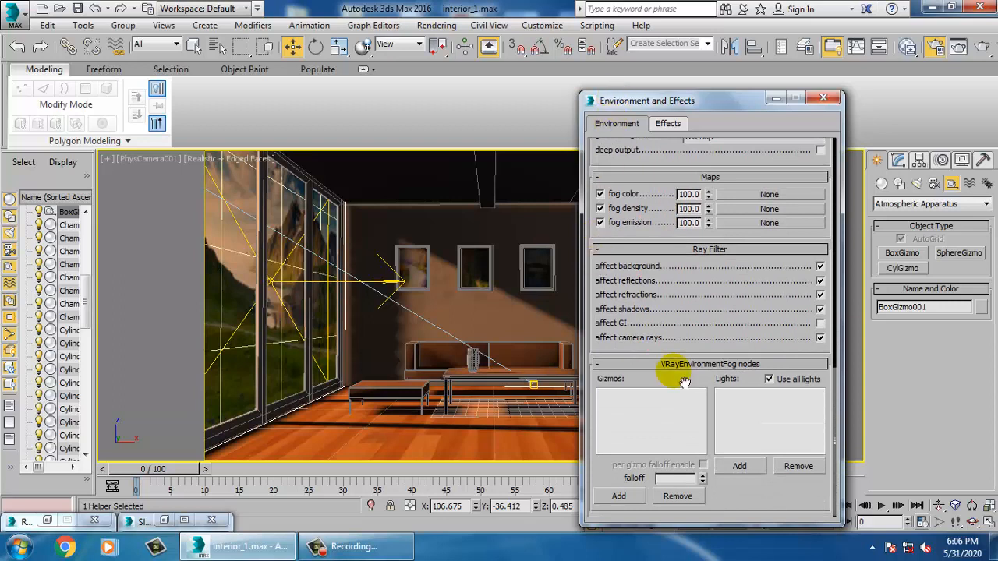
left_click(611, 497)
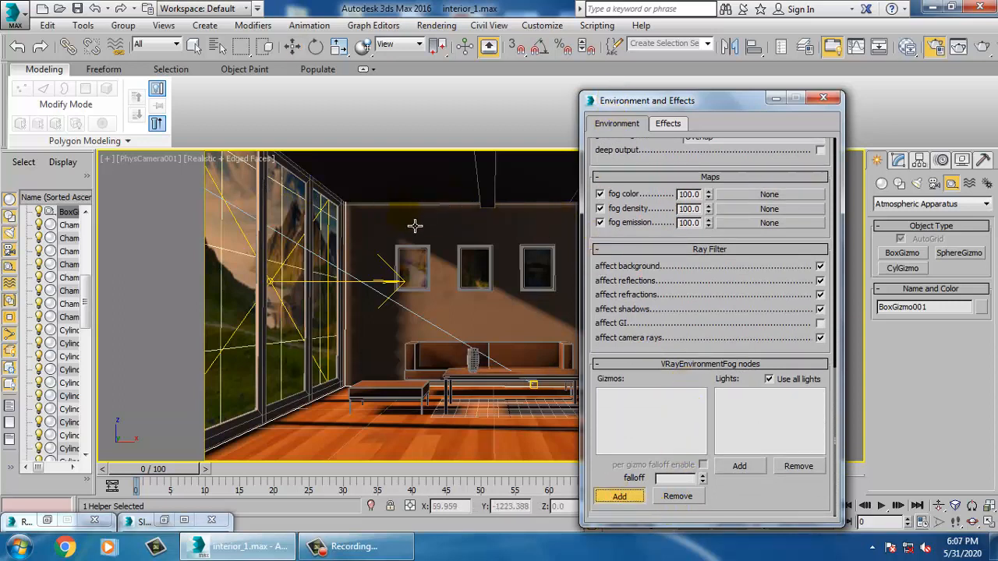
left_click_drag(706, 103, 262, 53)
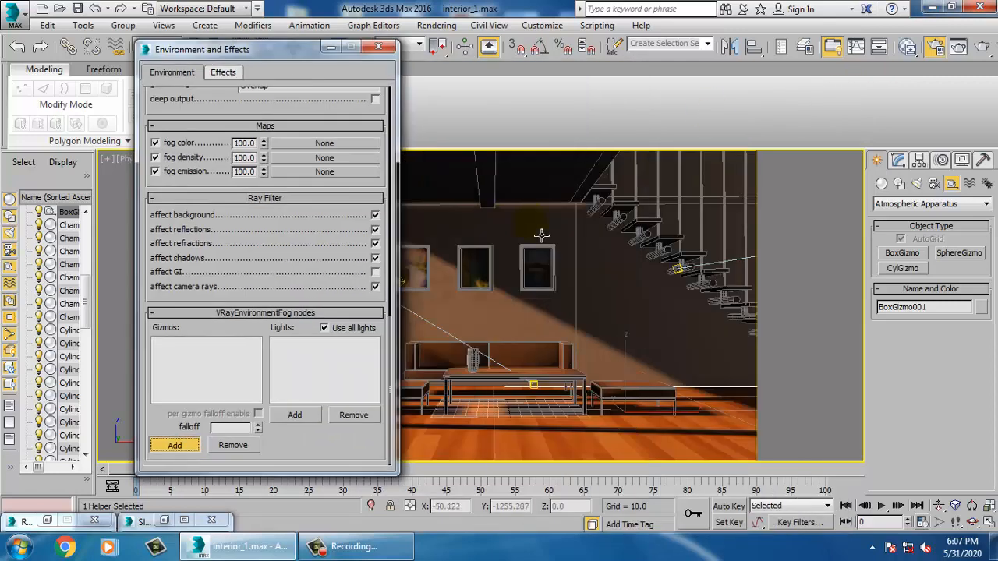
key("p")
scroll(577, 292, "down", 5)
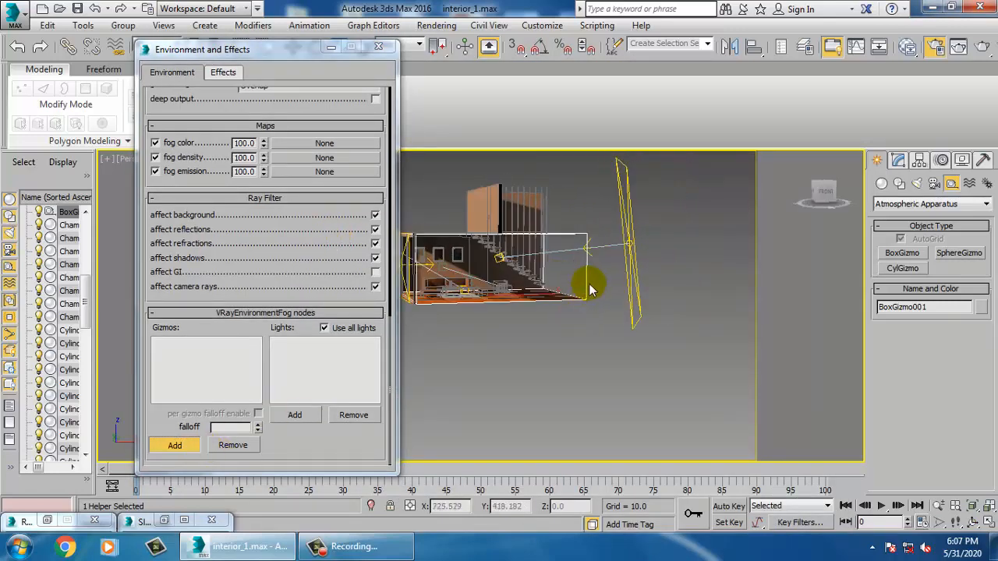
left_click(587, 285)
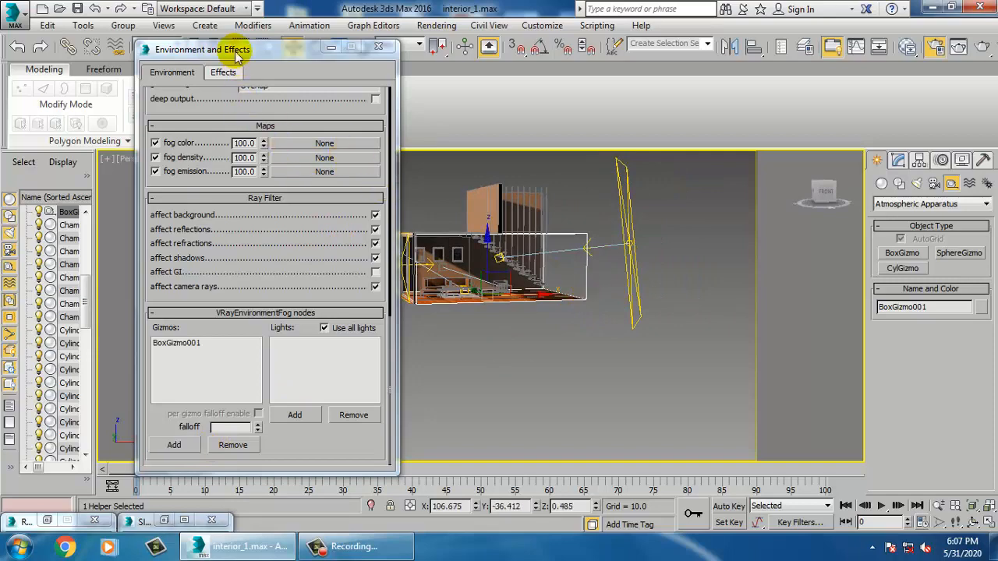
- Add the V-Ray sun outside the room to the fog's lights, picking it in the perspective view
left_click_drag(238, 55, 812, 109)
middle_click_drag(499, 241, 538, 272, "alt")
left_click(864, 468)
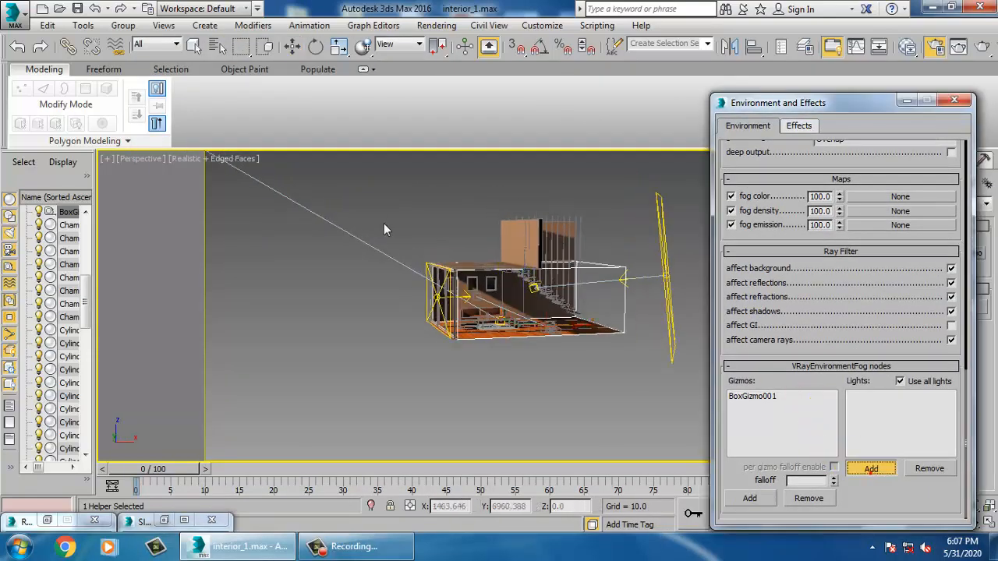
middle_click_drag(394, 226, 569, 310)
left_click(380, 243)
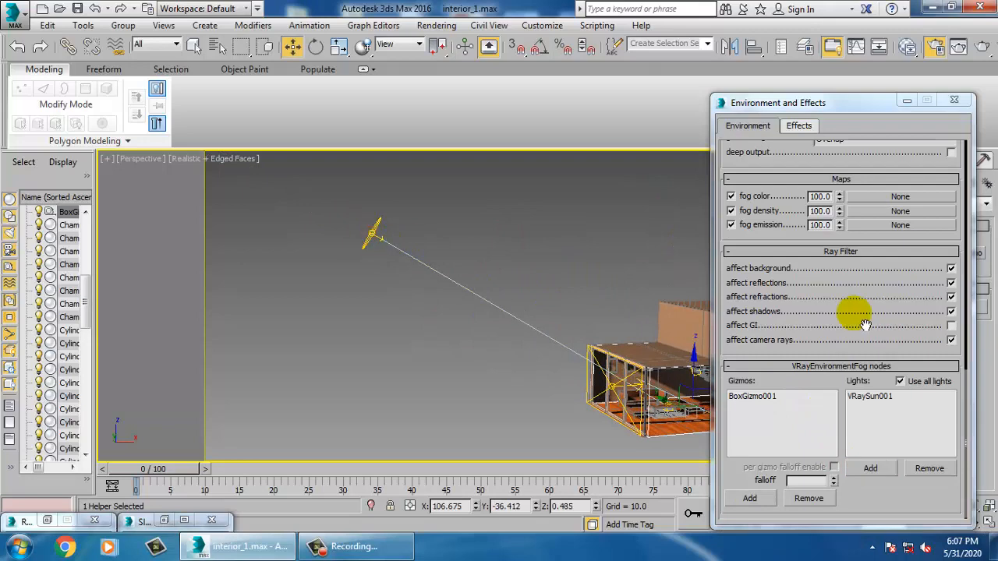
middle_click_drag(437, 257, 569, 306, "alt")
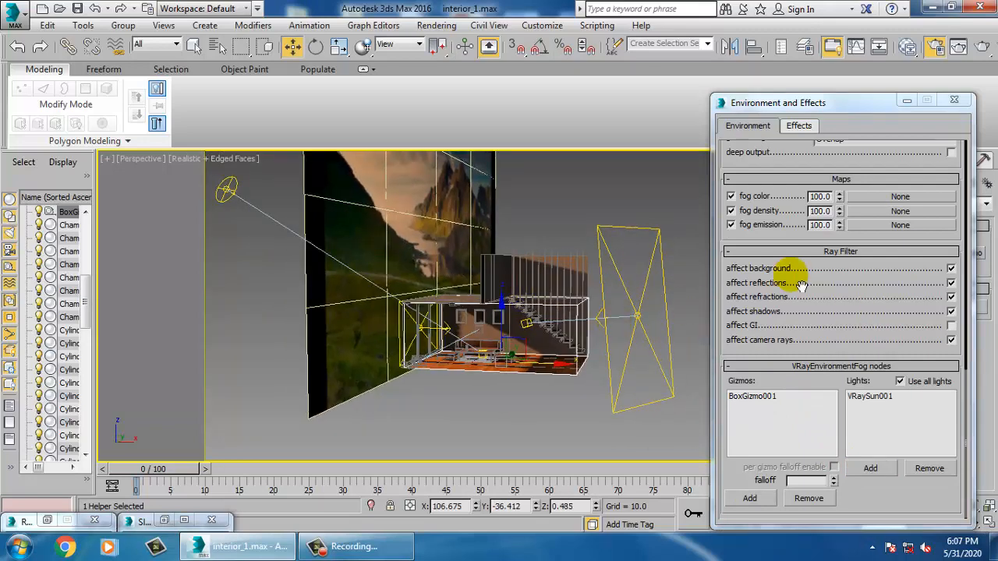
- Add a second VRayEnvironmentFog atmospheric effect and show its general parameters
left_click_drag(771, 164, 787, 558)
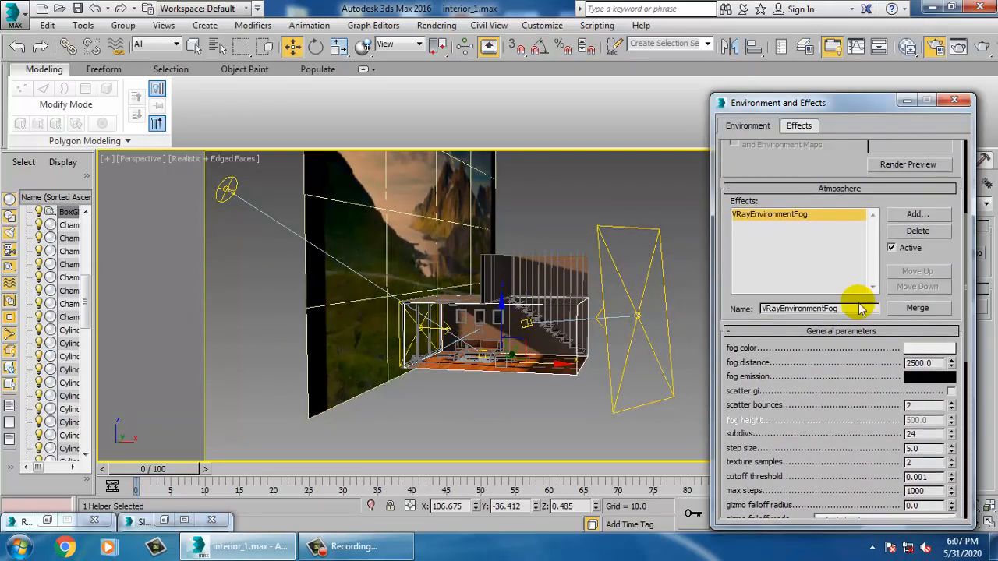
left_click(918, 212)
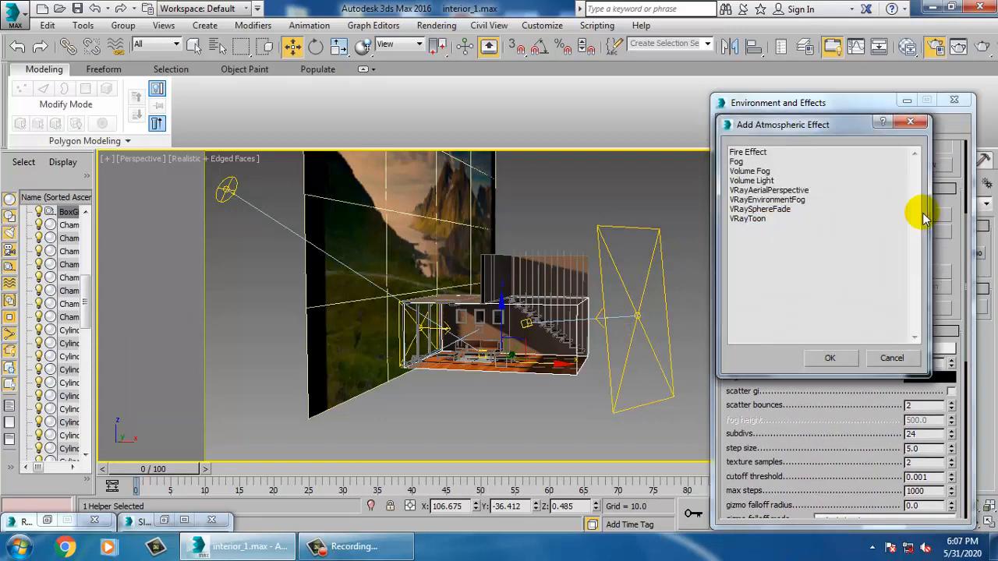
double_click(776, 200)
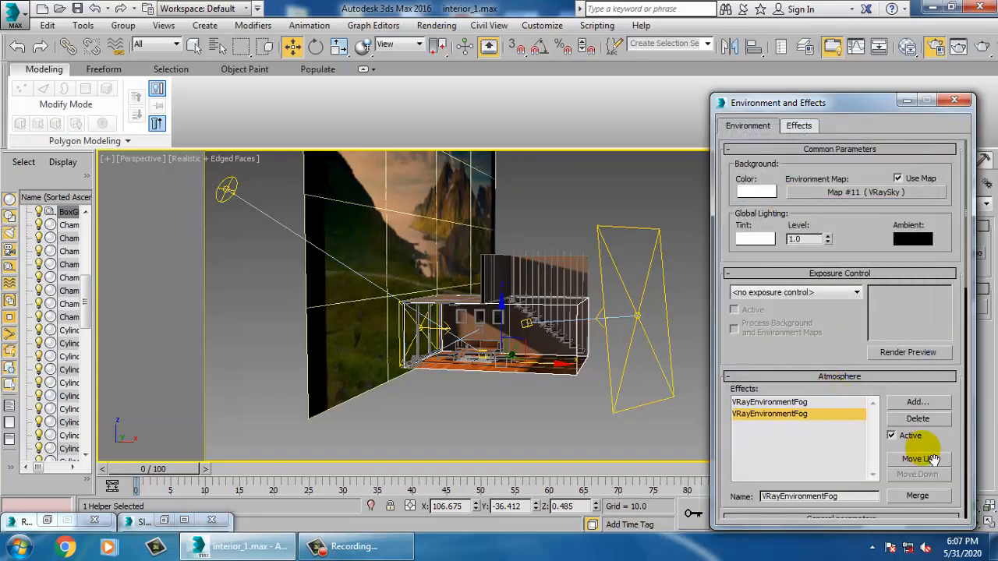
left_click_drag(924, 445, 940, 205)
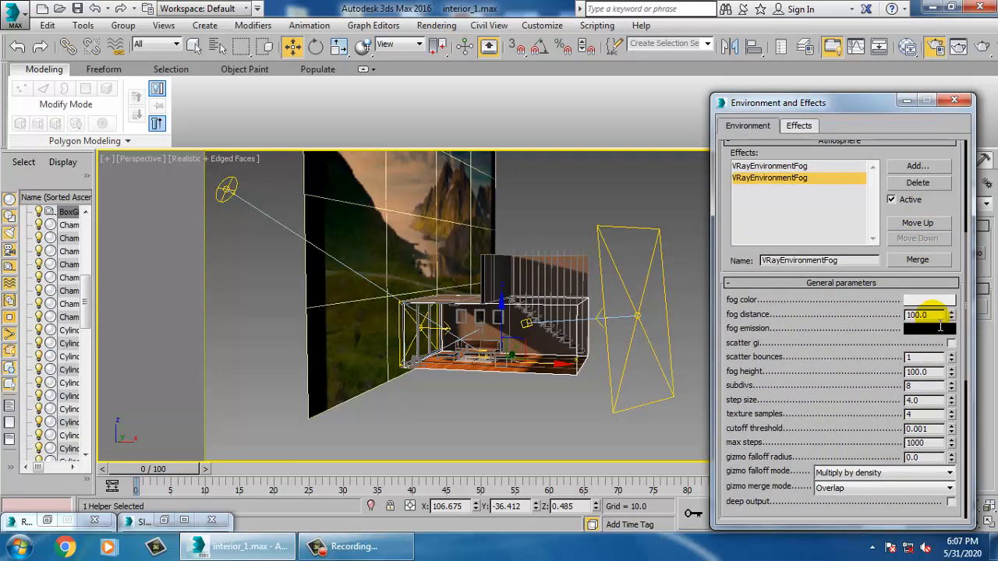
- Set the second VRayEnvironmentFog's fog distance to 1000, fog height to 200 and subdivs to 16
left_click(779, 166)
left_click(779, 178)
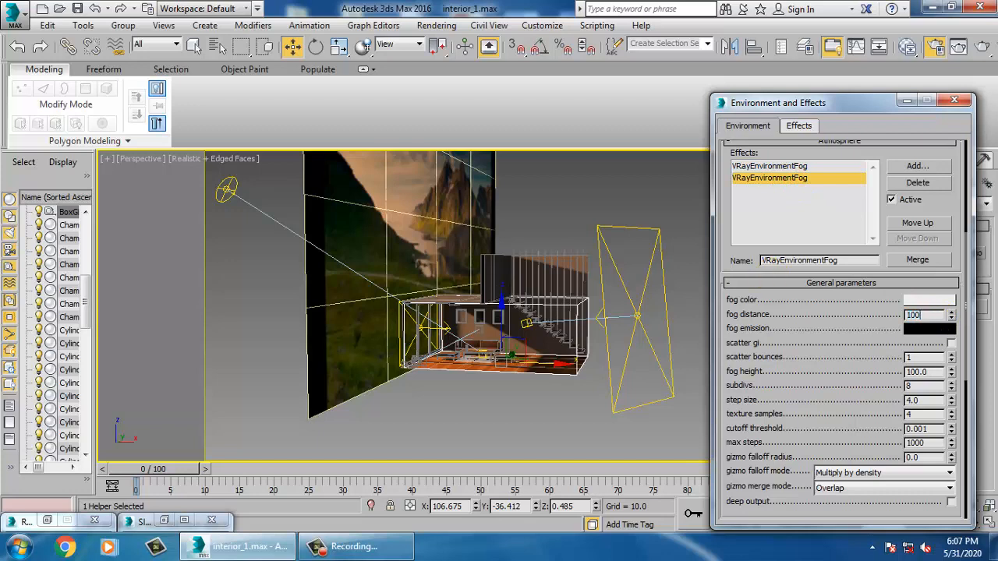
left_click(780, 167)
left_click(789, 178)
double_click(928, 371)
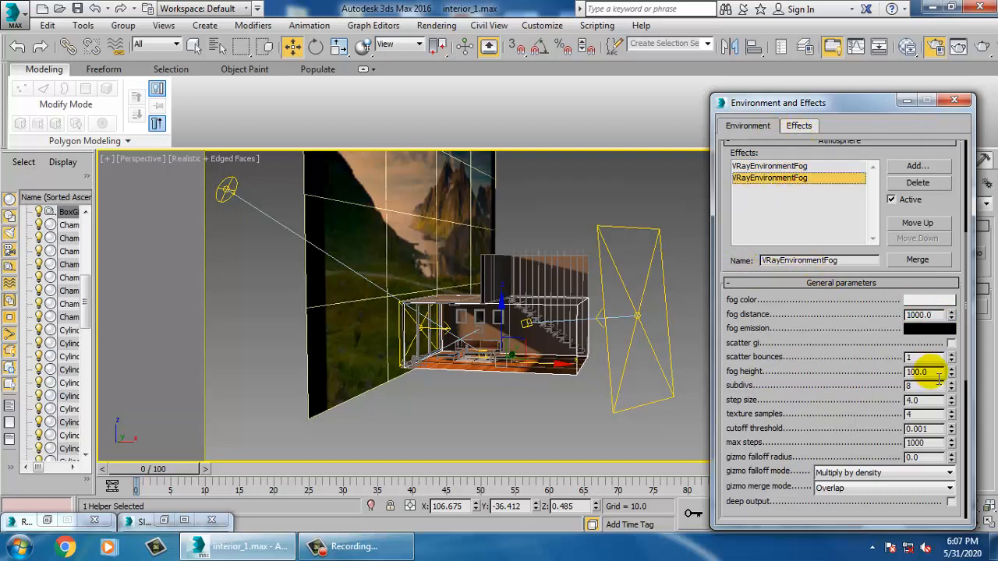
type("2")
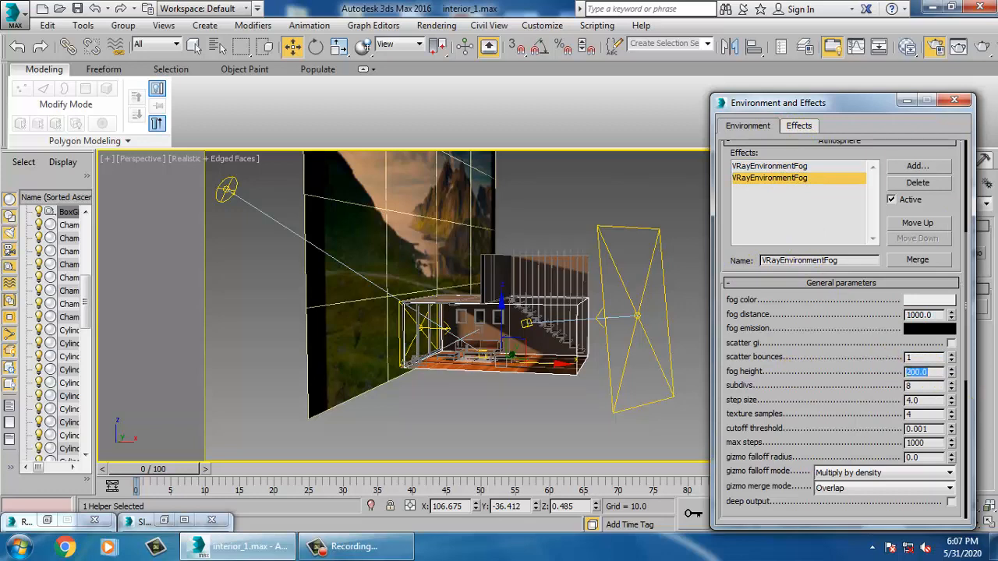
double_click(912, 385)
type("16")
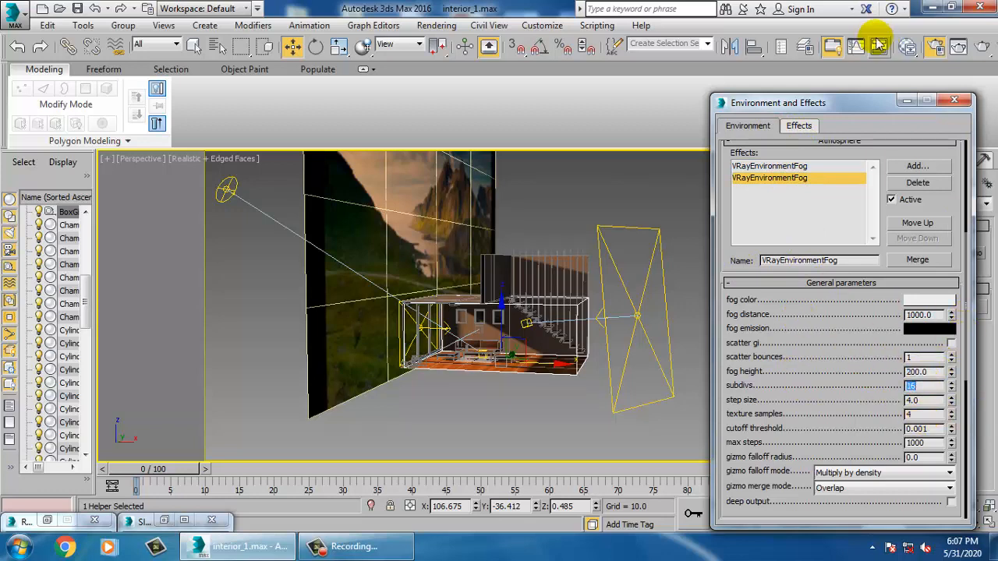
- Minimize the environment settings, select the large plane light VRayLight001 beside the room and examine its Sampling parameters
left_click(906, 99)
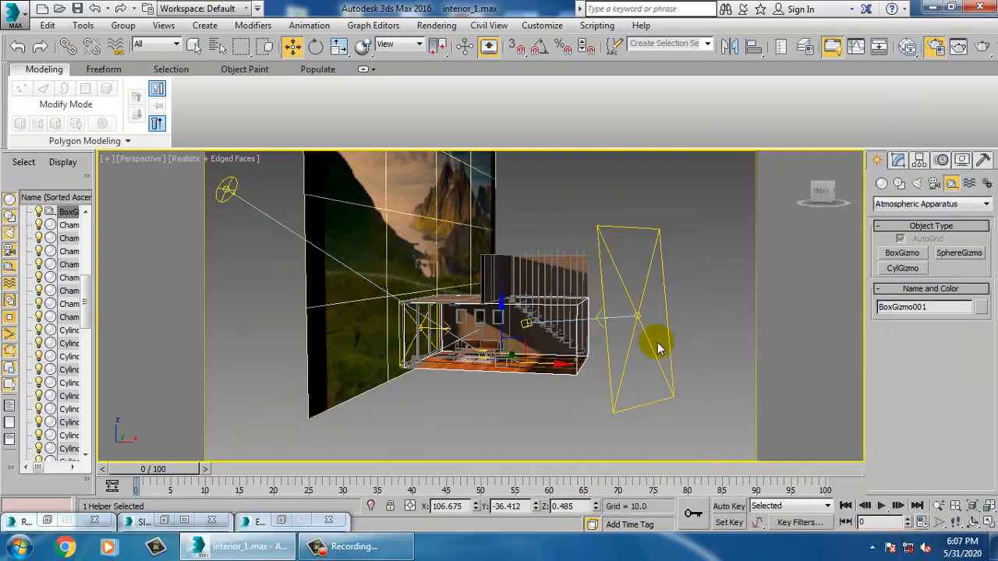
left_click(635, 315)
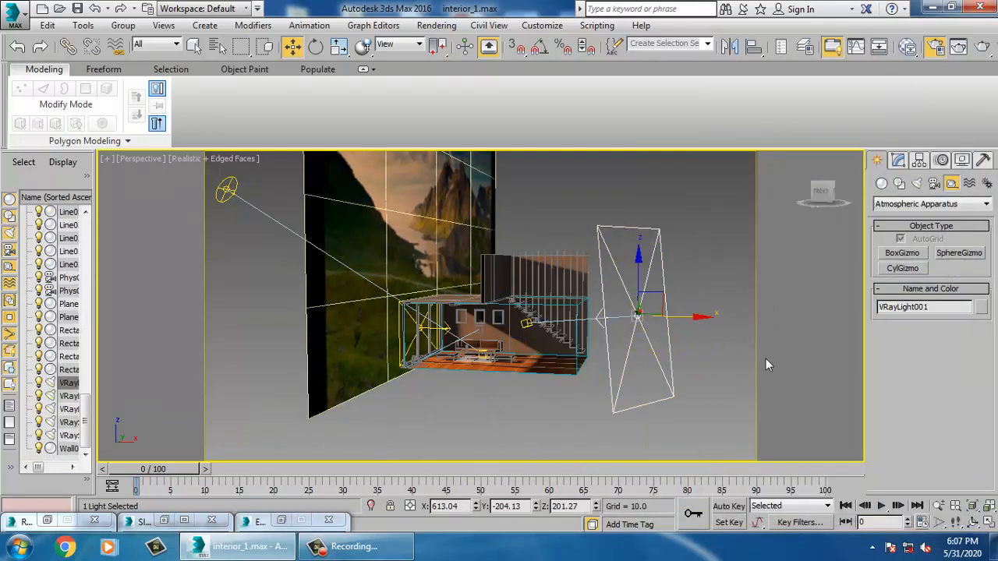
left_click(896, 160)
left_click_drag(904, 442, 873, 134)
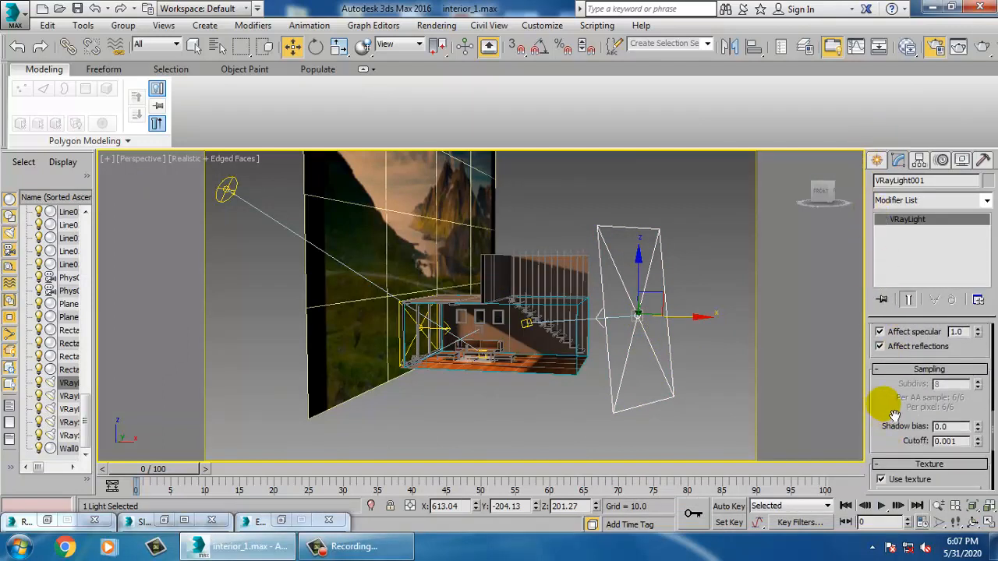
left_click_drag(894, 413, 934, 440)
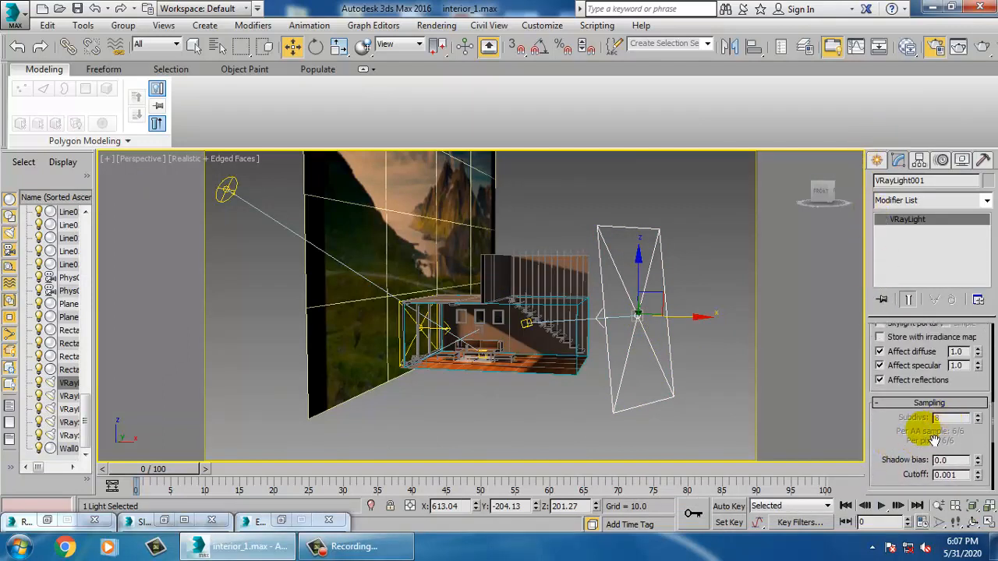
- Bring the Render Setup window back up with the V-Ray global DMC settings
left_click(436, 24)
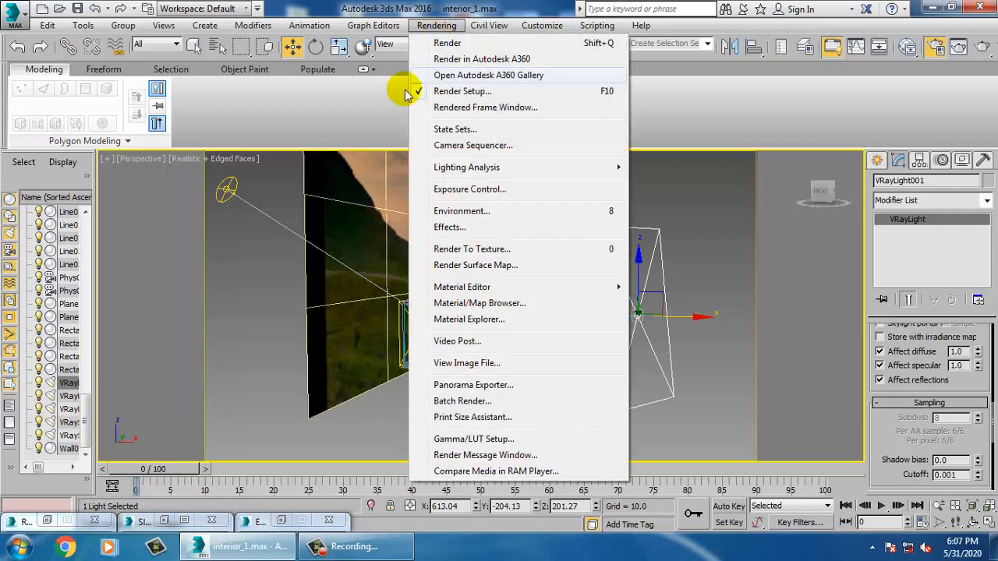
left_click(446, 90)
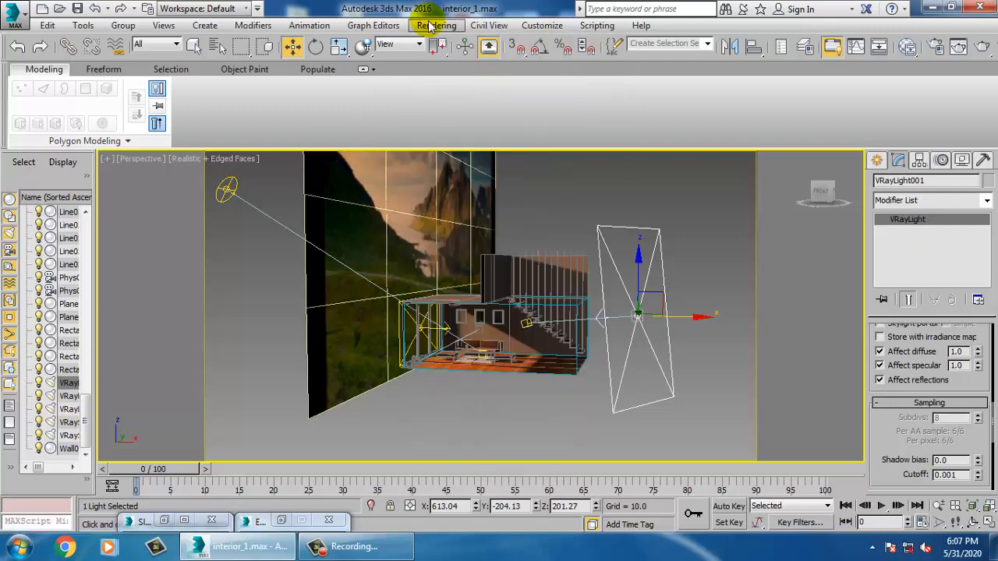
left_click(437, 24)
left_click(463, 90)
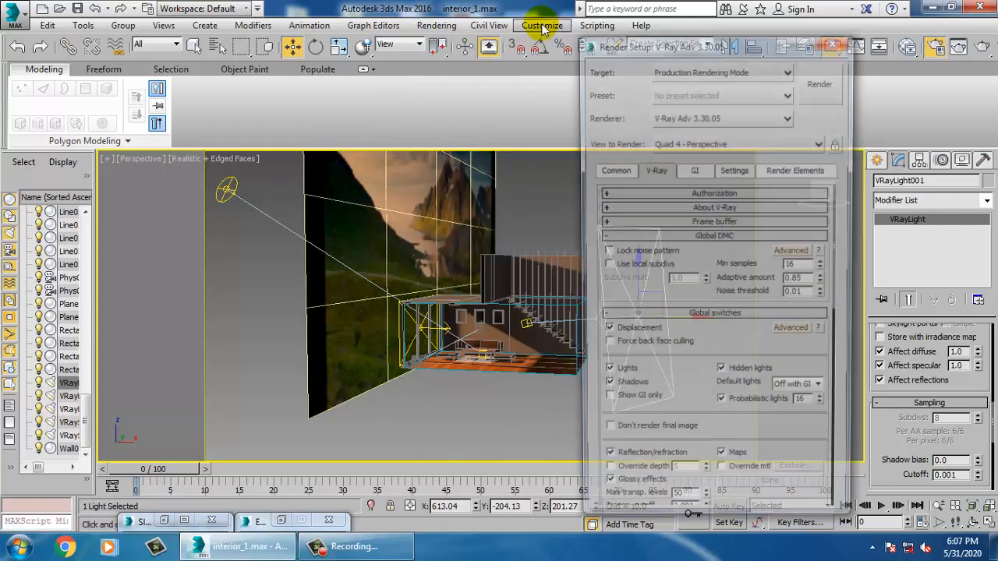
- Enable local subdivs in the V-Ray global DMC settings with a subdivs multiplier of 16 and minimum samples of 32
left_click(644, 267)
double_click(675, 281)
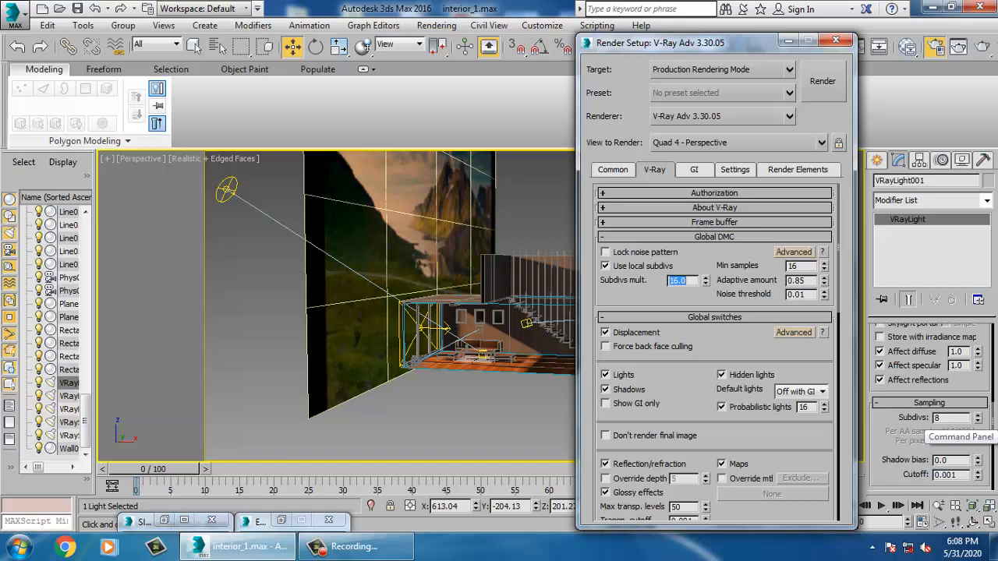
double_click(792, 266)
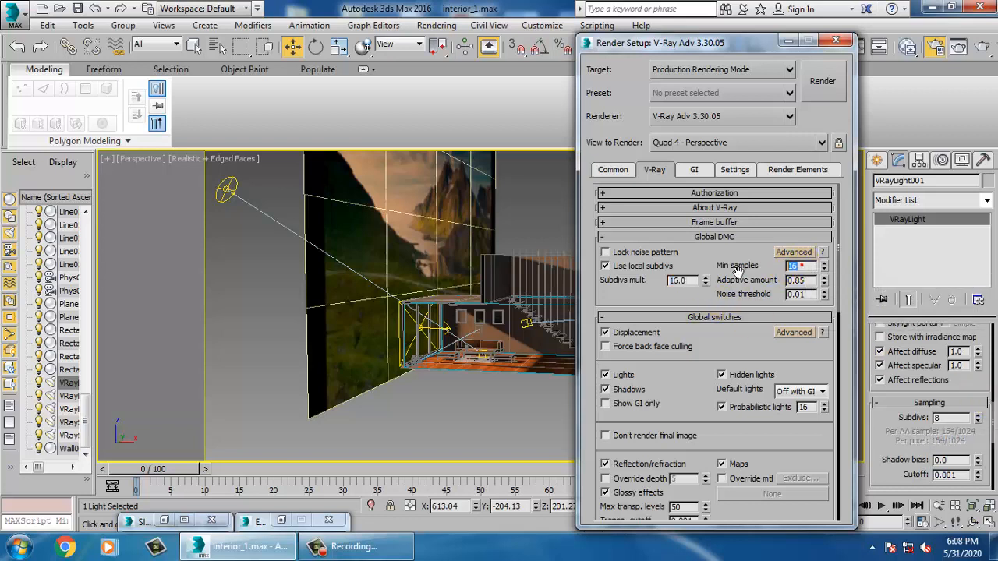
type("32")
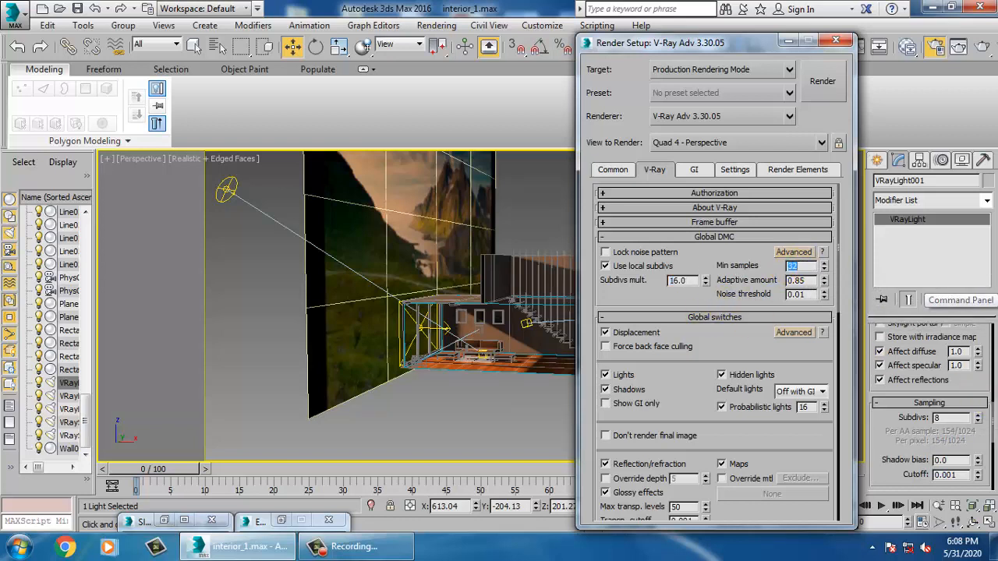
left_click(836, 40)
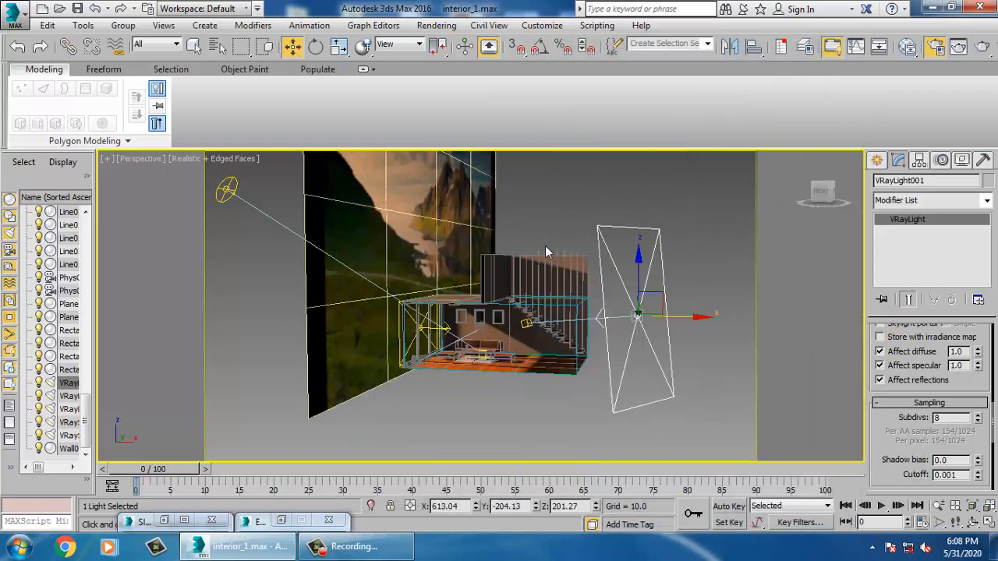
- Bring up the Slate Material Editor and set the leather material's reflection subdivs to 16
left_click(561, 251)
key("m")
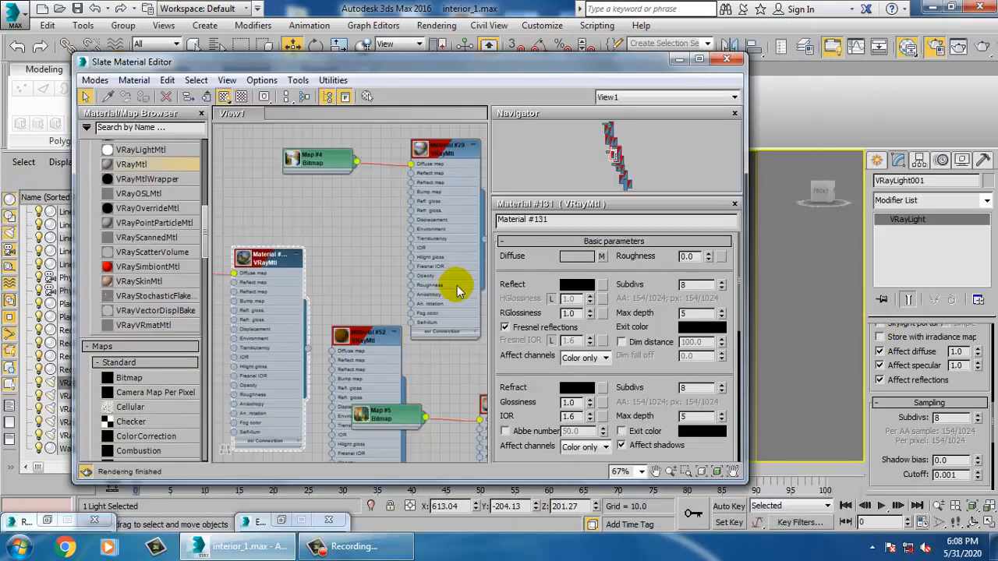
scroll(384, 180, "down", 1)
middle_click_drag(384, 180, 441, 336)
middle_click_drag(326, 139, 411, 459)
double_click(393, 192)
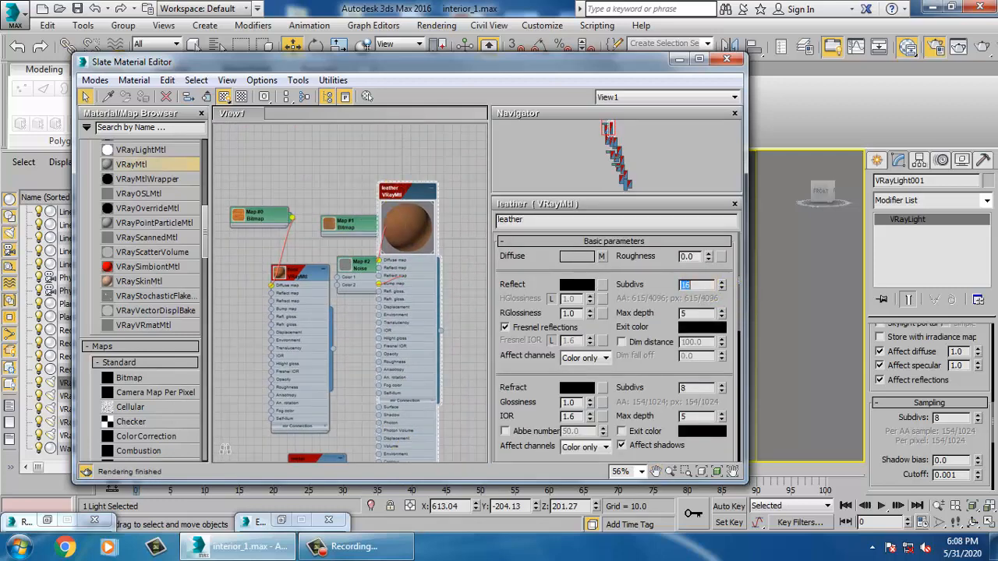
- Set the reflection subdivs of the floor and metal materials to 16
double_click(298, 271)
double_click(696, 284)
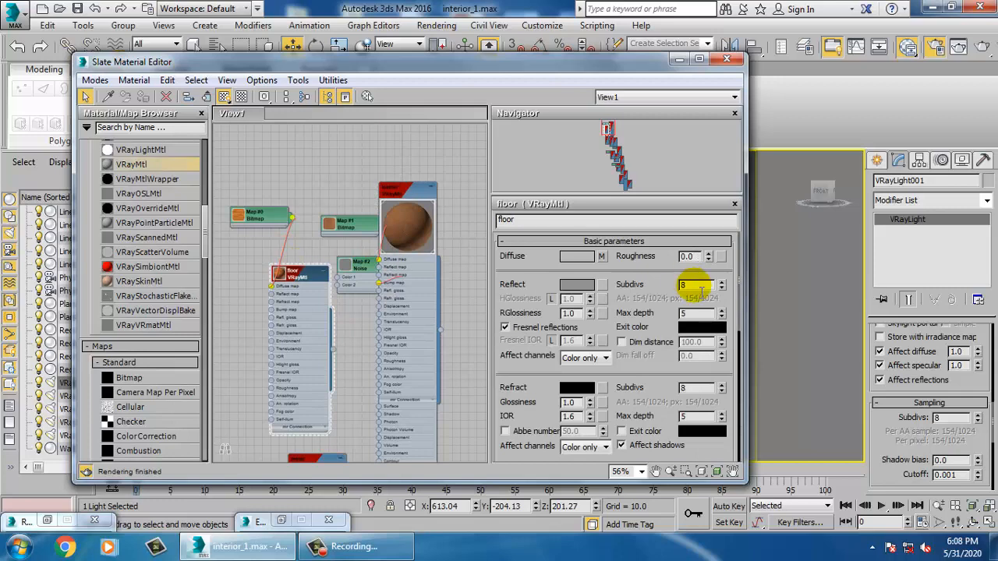
type("16")
key("Return")
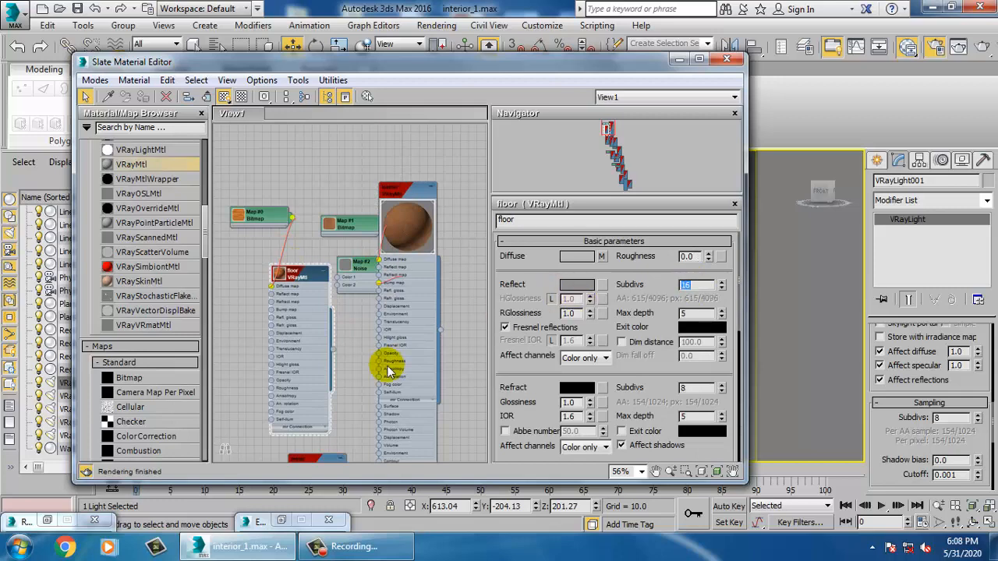
middle_click_drag(387, 365, 340, 195)
double_click(283, 302)
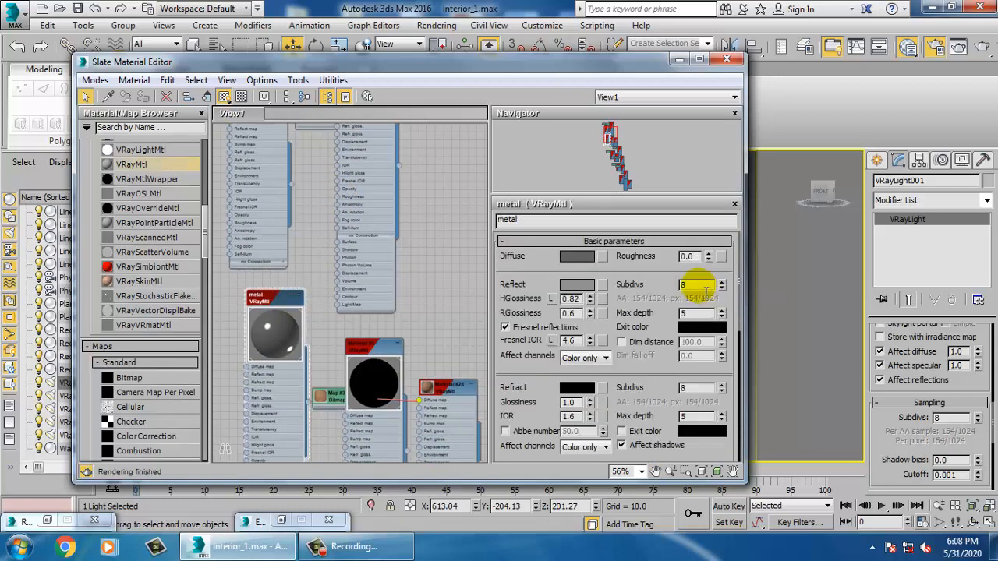
type("16")
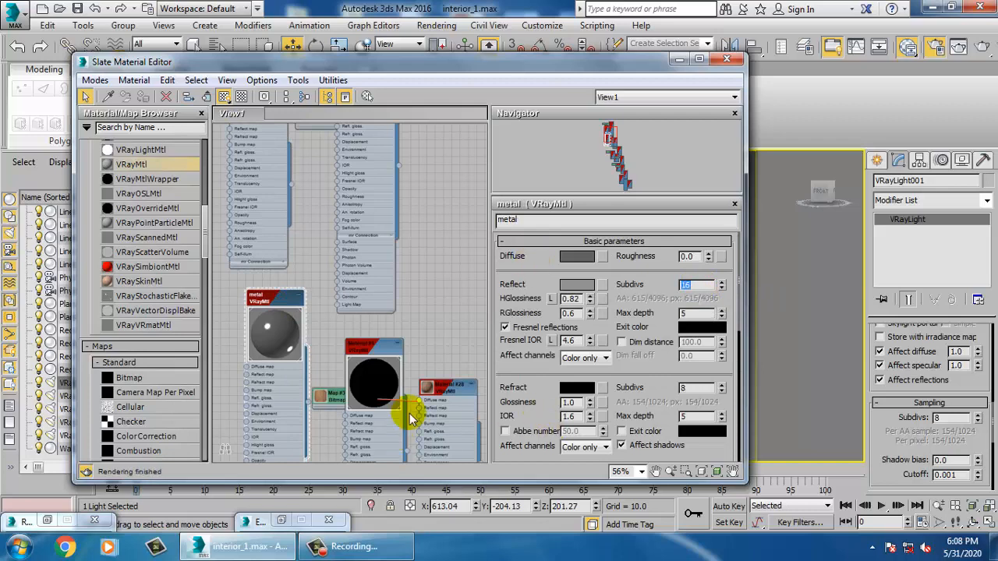
- Raise the reflection subdivs of Material #5 and Material #28 to 16
double_click(345, 344)
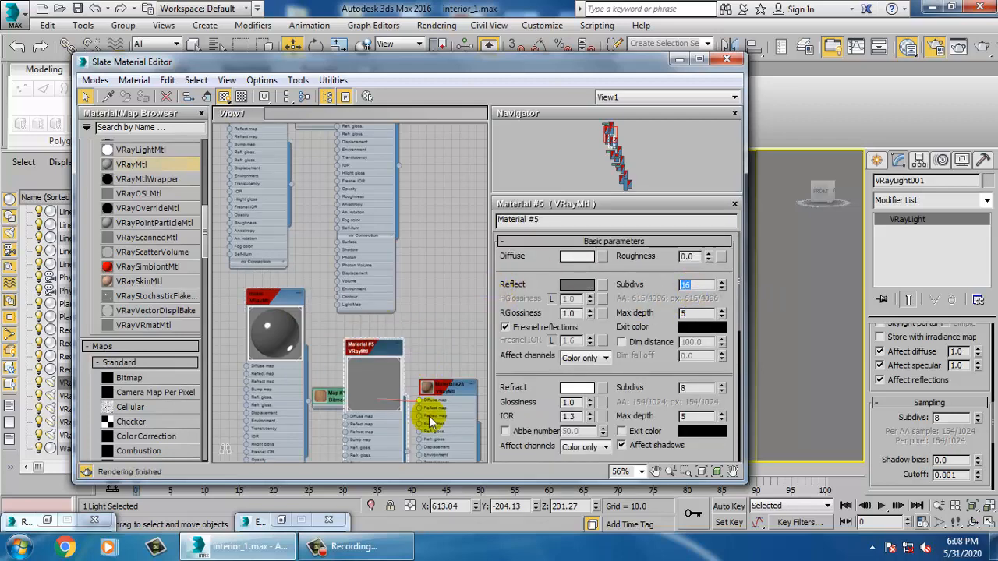
double_click(452, 385)
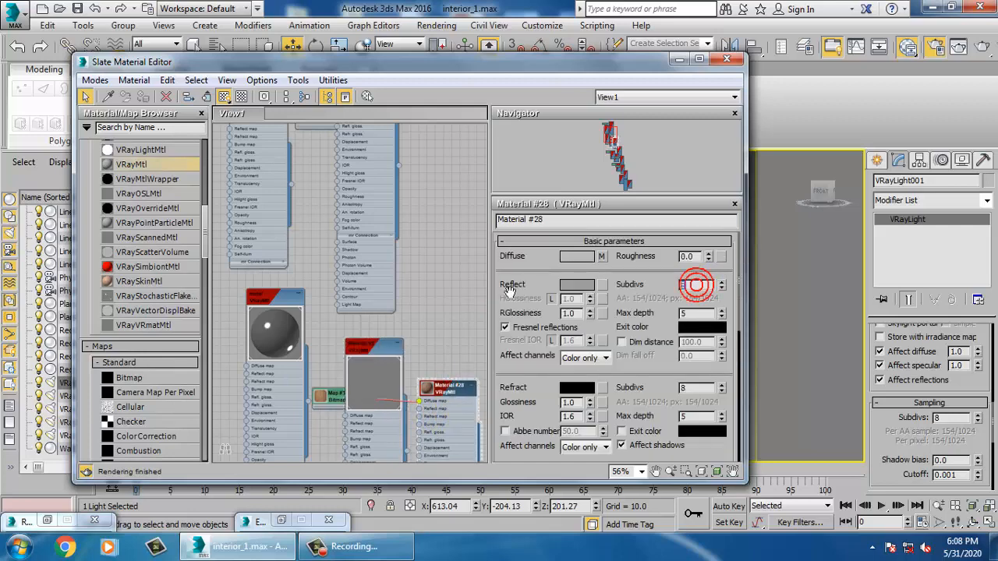
key("Return")
scroll(400, 307, "down", 3)
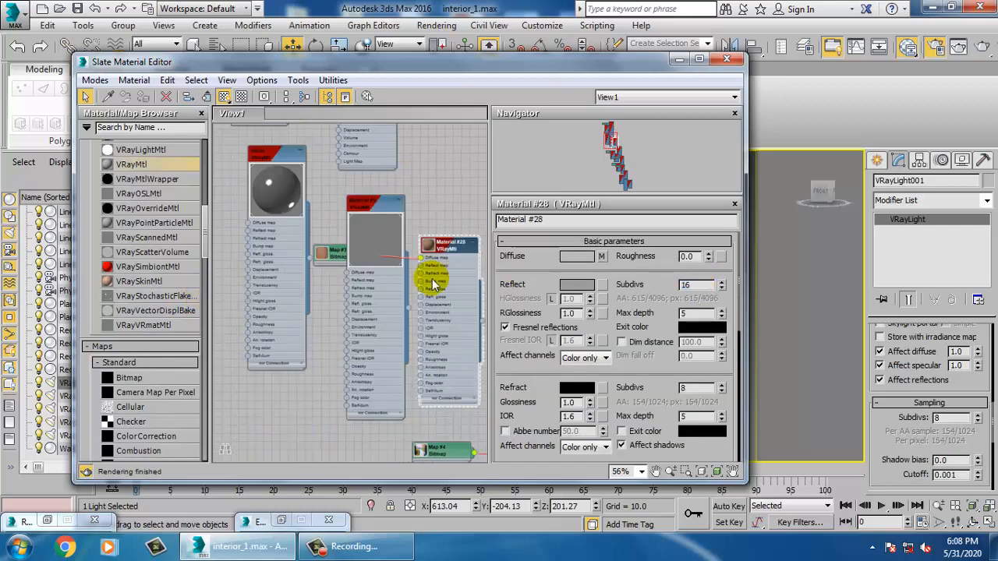
- Set the reflection subdivs to 16 for Material #131 and the brown Material #52
scroll(442, 314, "down", 5)
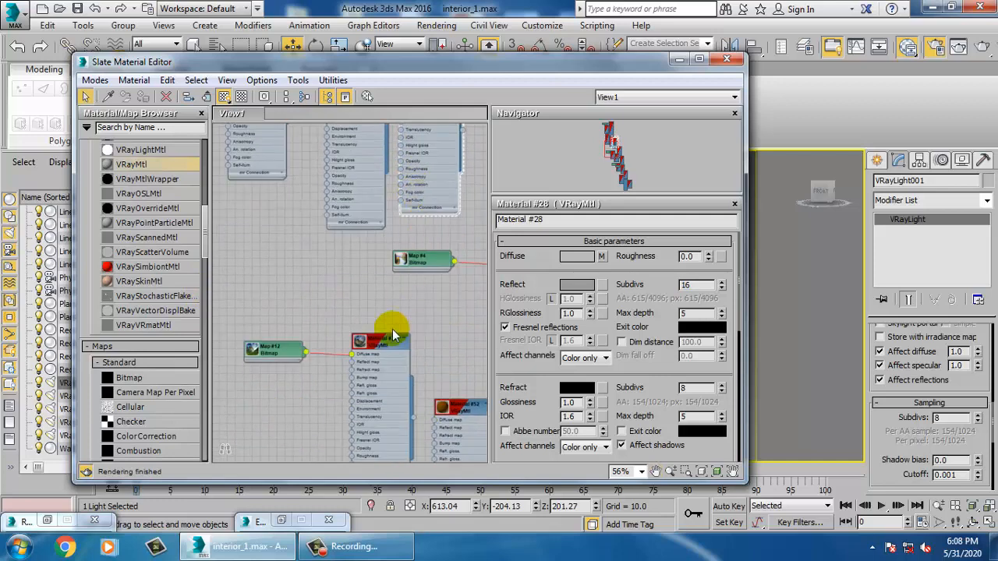
double_click(388, 345)
left_click(696, 285)
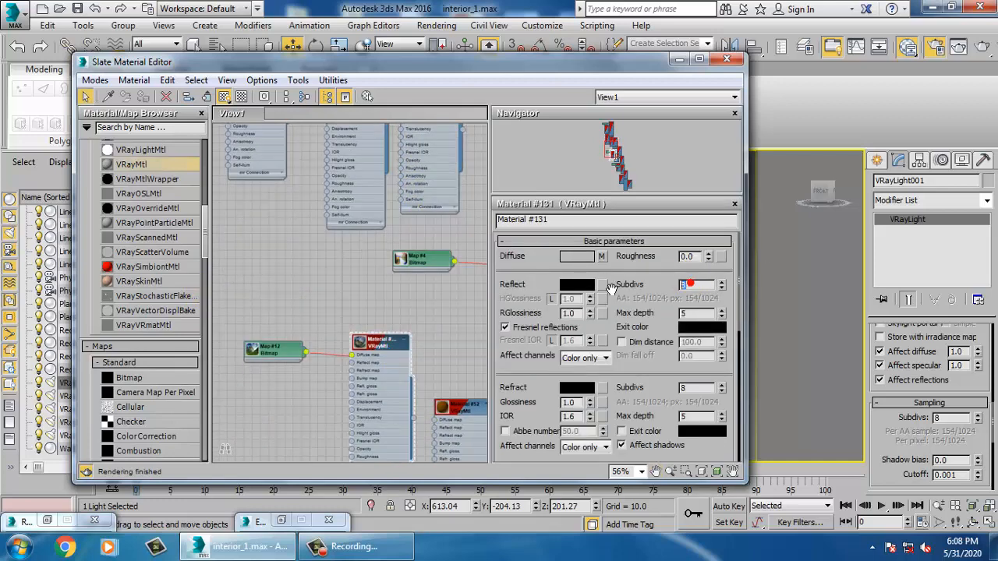
middle_click_drag(445, 391, 374, 310)
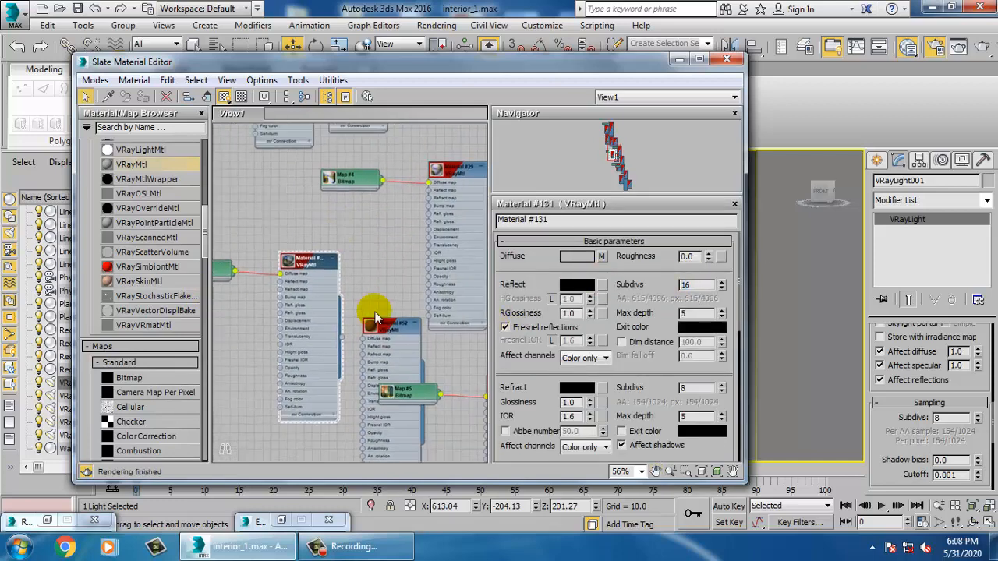
double_click(394, 331)
left_click(697, 287)
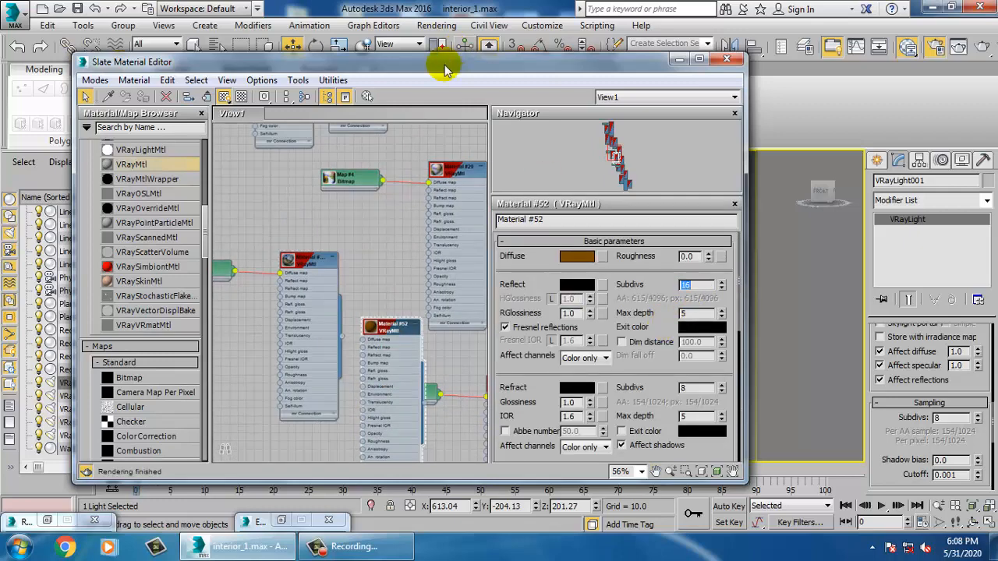
- Set the reflection subdivs to 16 for Material #29 and Material #65
double_click(452, 169)
left_click(694, 285)
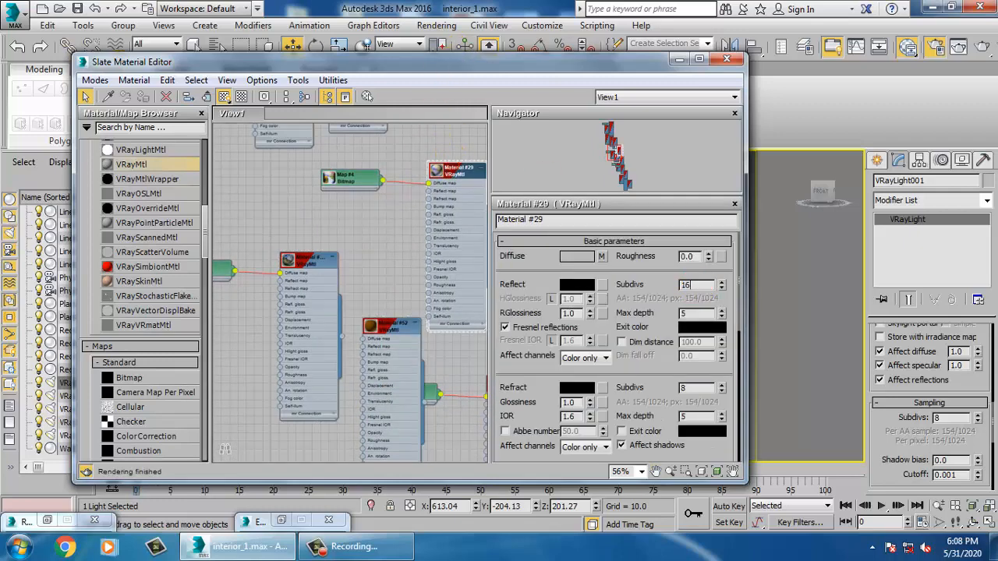
key("Return")
middle_click_drag(416, 306, 297, 177)
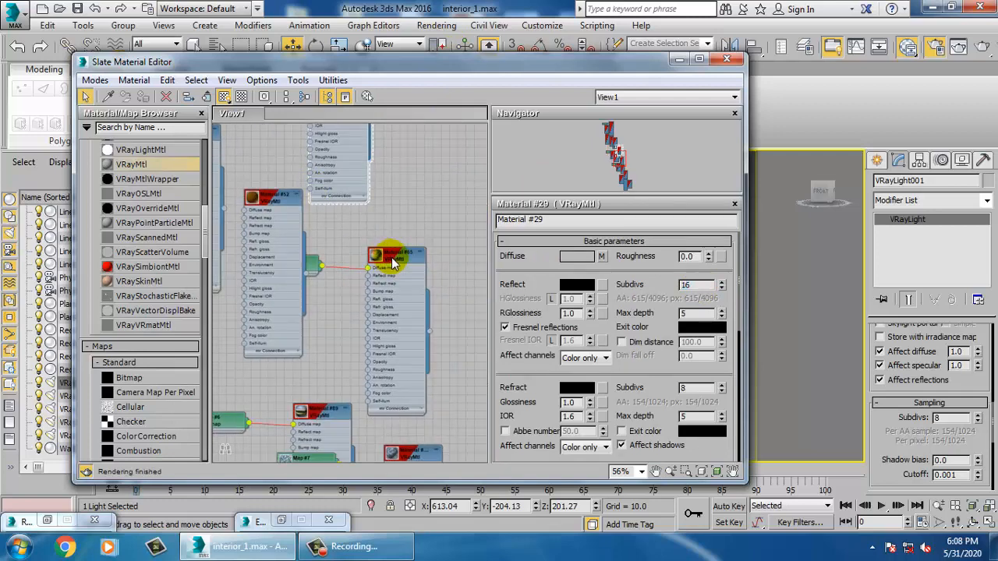
double_click(392, 263)
left_click(694, 282)
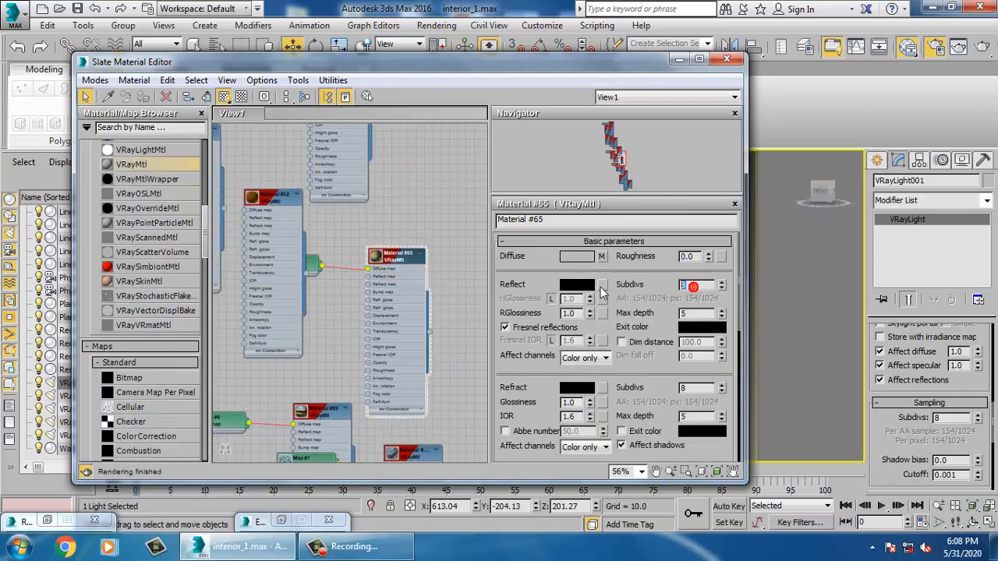
- Set Material #89 and Material #113 to 16 reflection subdivs, moving the Material #89 node clear of the Map #7 bitmap
middle_click_drag(395, 285, 407, 114)
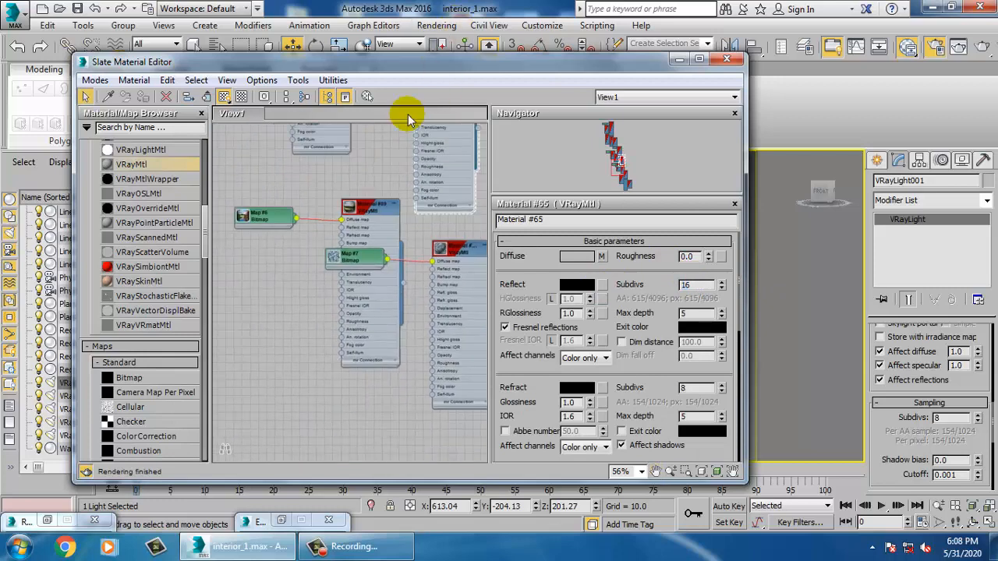
double_click(373, 212)
left_click(694, 284)
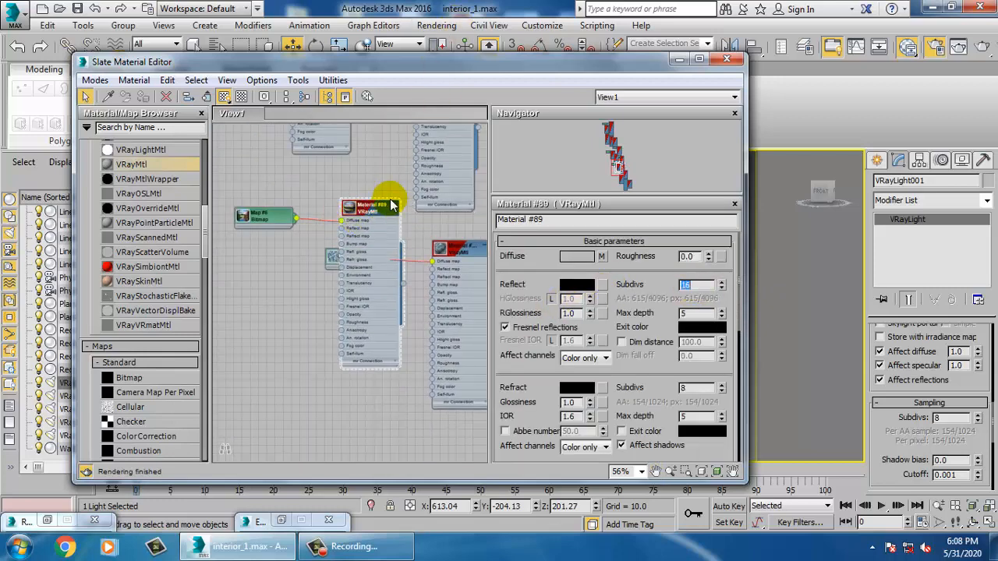
left_click_drag(360, 223, 276, 274)
double_click(457, 253)
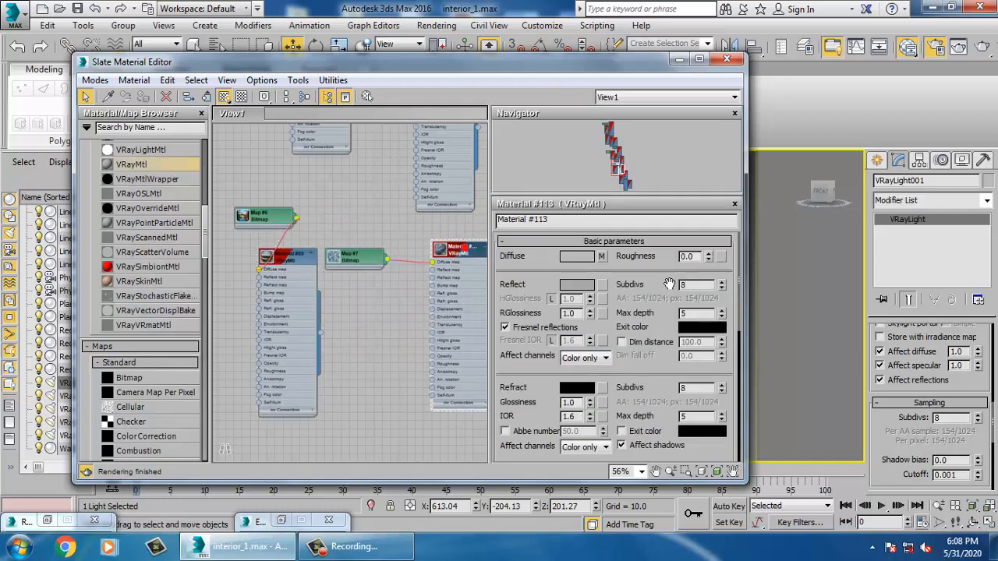
left_click(684, 285)
type("16")
- Set the reflection subdivs of the top material and the beige Material #115 to 16
middle_click_drag(410, 328, 335, 144)
middle_click_drag(390, 278, 314, 274)
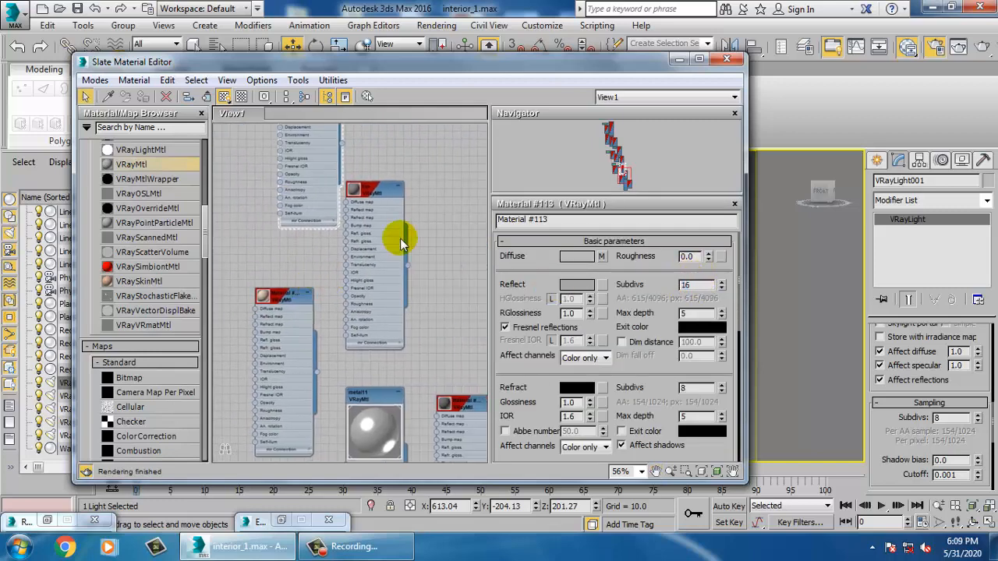
double_click(375, 195)
left_click(686, 285)
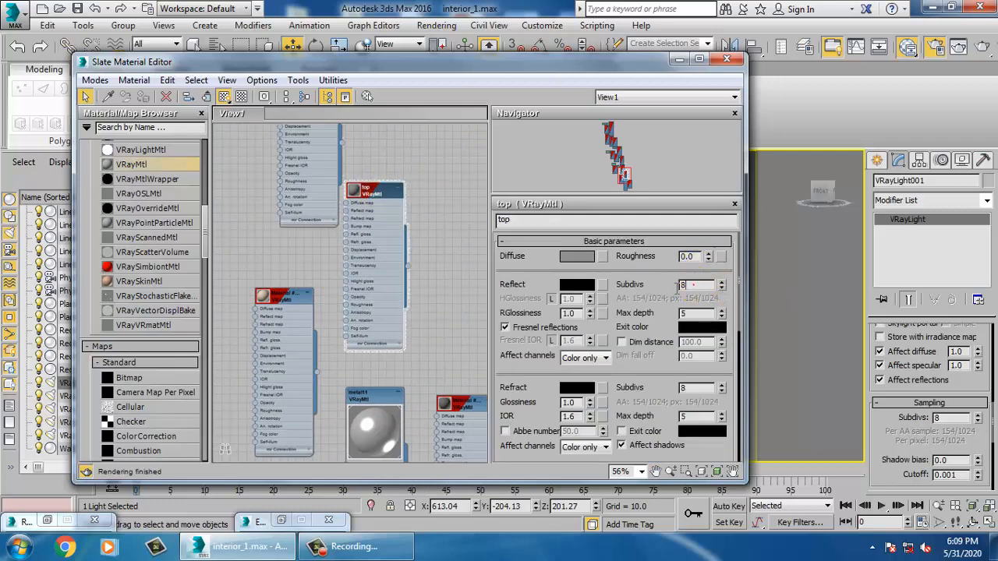
type("16")
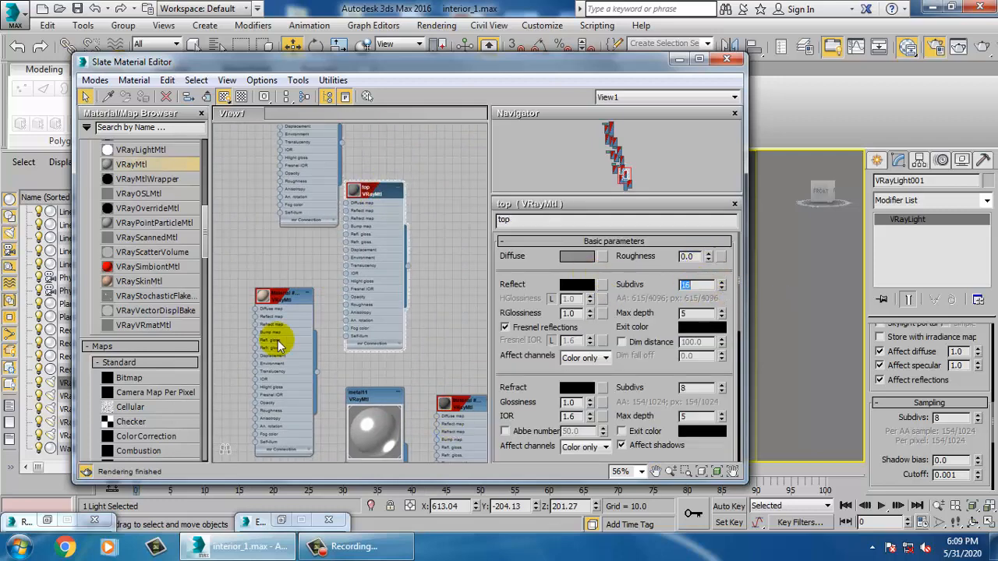
double_click(269, 296)
left_click(686, 284)
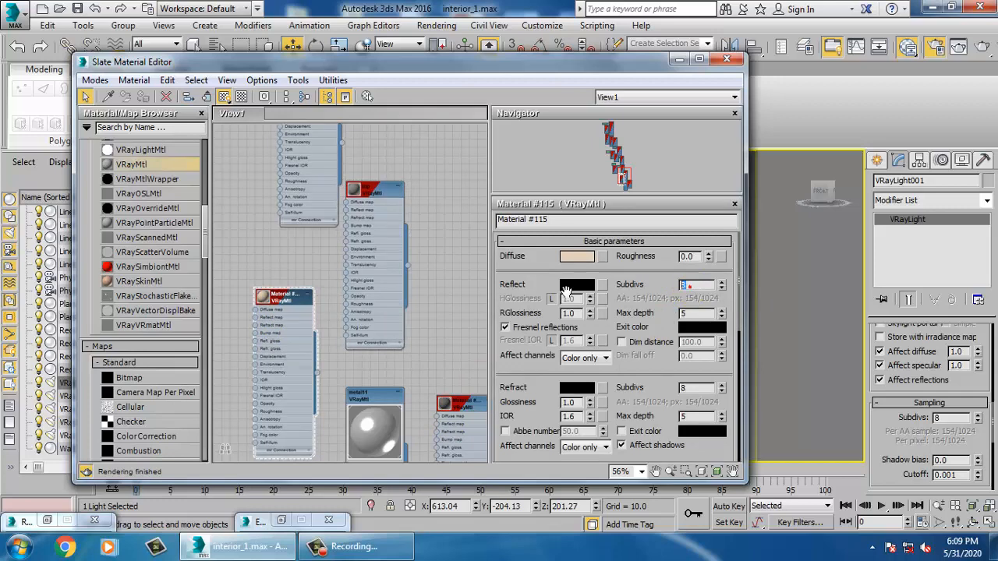
type("16")
key("Return")
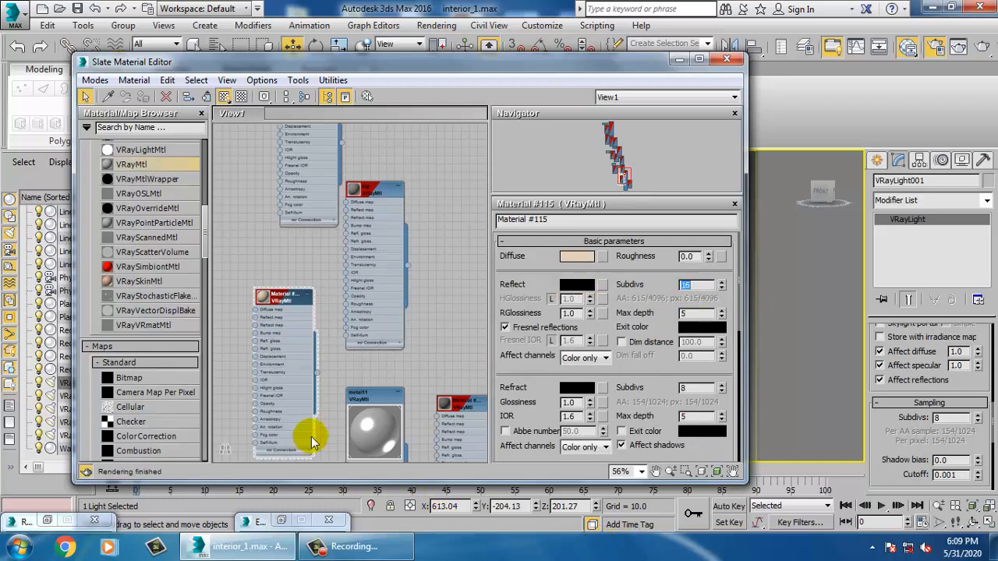
- Set the reflection subdivs of the metal11 material and Material #129 to 16
double_click(356, 400)
left_click_drag(692, 285, 603, 290)
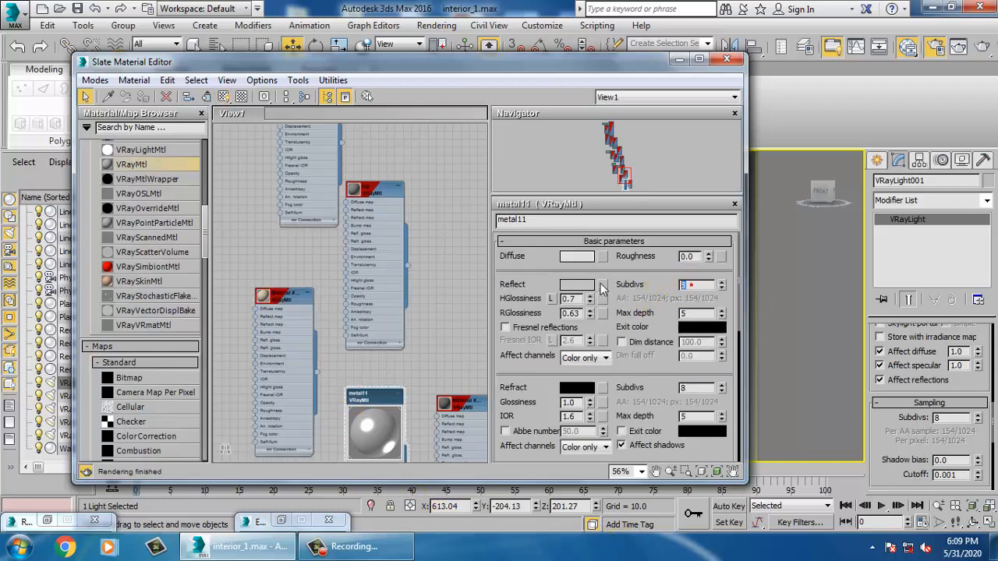
type("16")
key("Return")
middle_click_drag(417, 347, 363, 250)
double_click(396, 303)
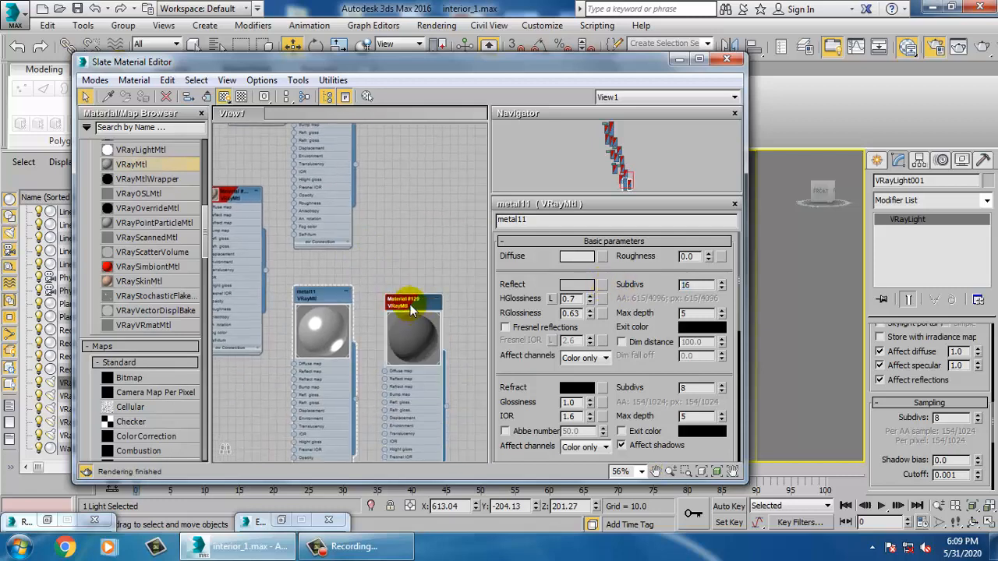
double_click(410, 305)
left_click_drag(692, 285, 606, 282)
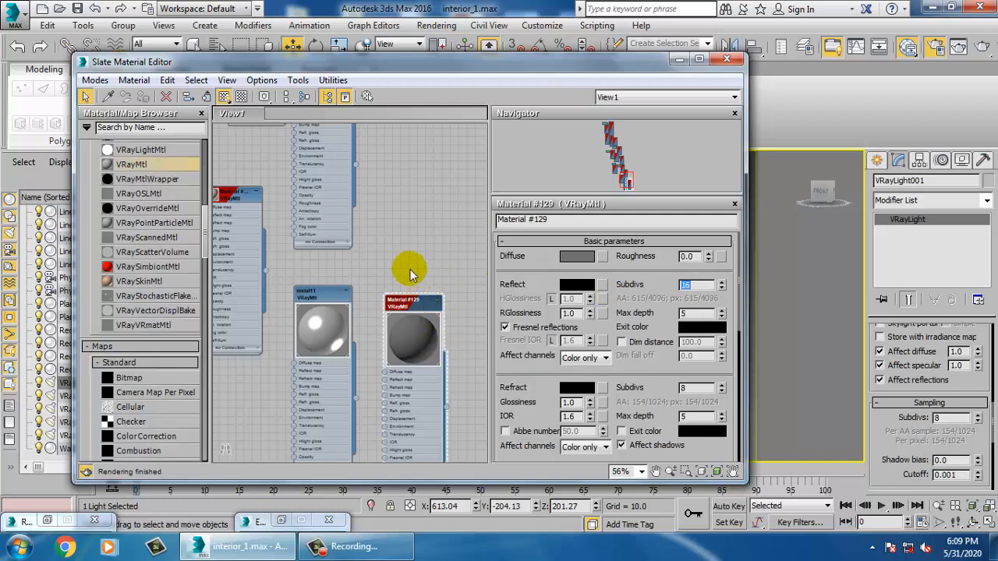
- Look back over the whole material graph and check the reflection subdivs of several materials, including Material #131, metal and floor
middle_click_drag(412, 275, 396, 63)
middle_click_drag(409, 272, 405, 244)
scroll(406, 244, "down", 5)
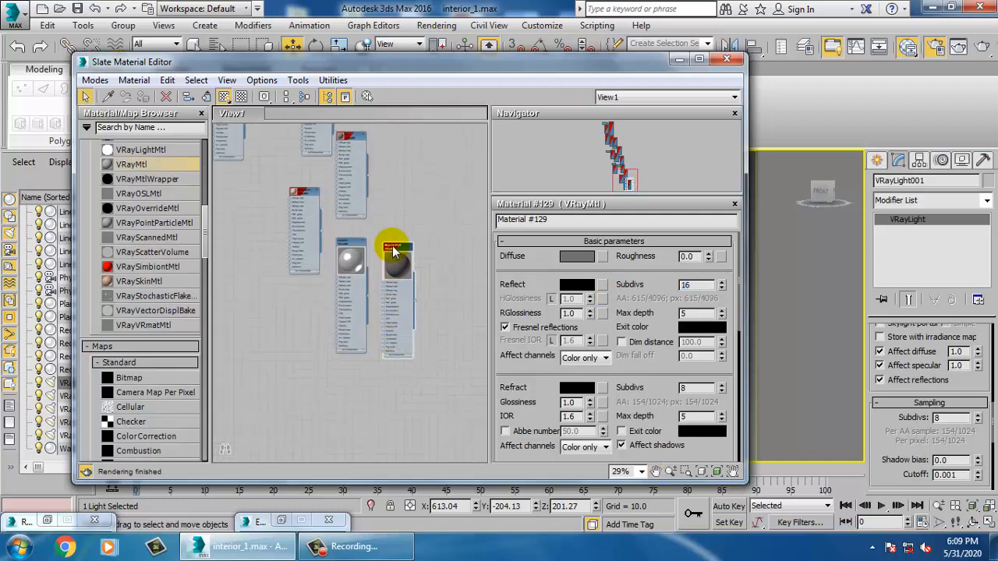
double_click(393, 270)
middle_click_drag(399, 280, 430, 433)
middle_click_drag(300, 220, 360, 374)
middle_click_drag(355, 255, 379, 367)
double_click(326, 324)
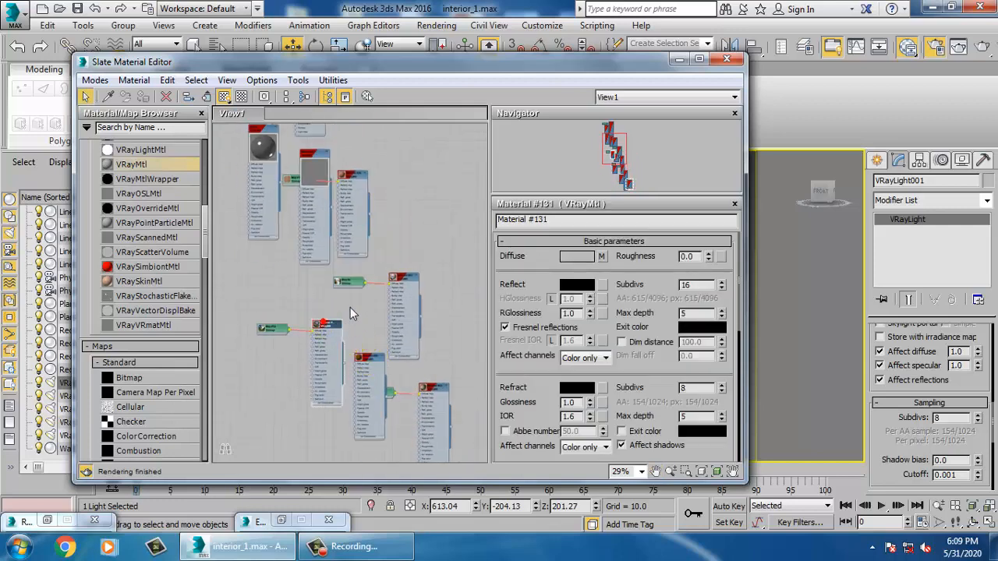
middle_click_drag(302, 247, 355, 368)
double_click(318, 272)
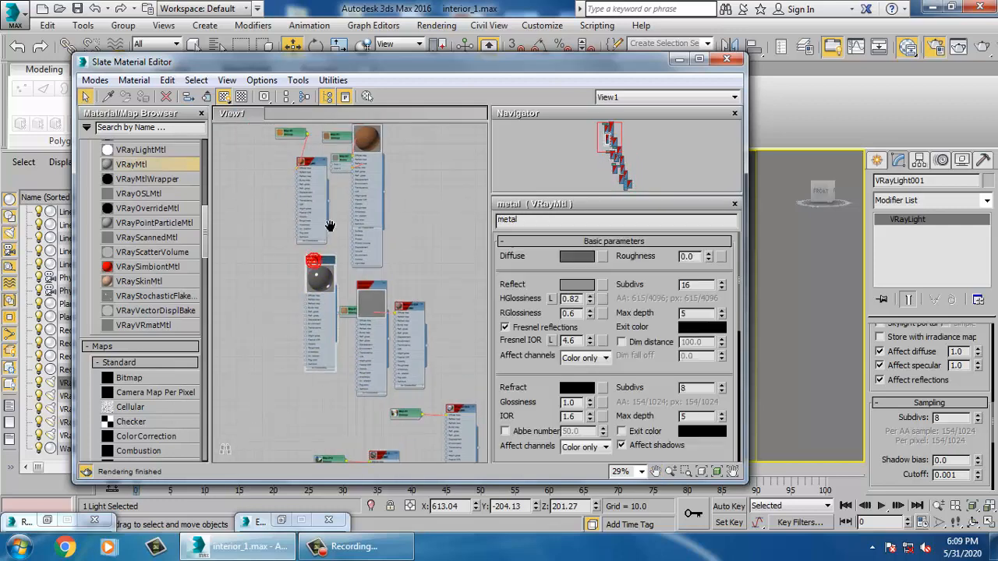
middle_click_drag(269, 123, 293, 261)
double_click(324, 287)
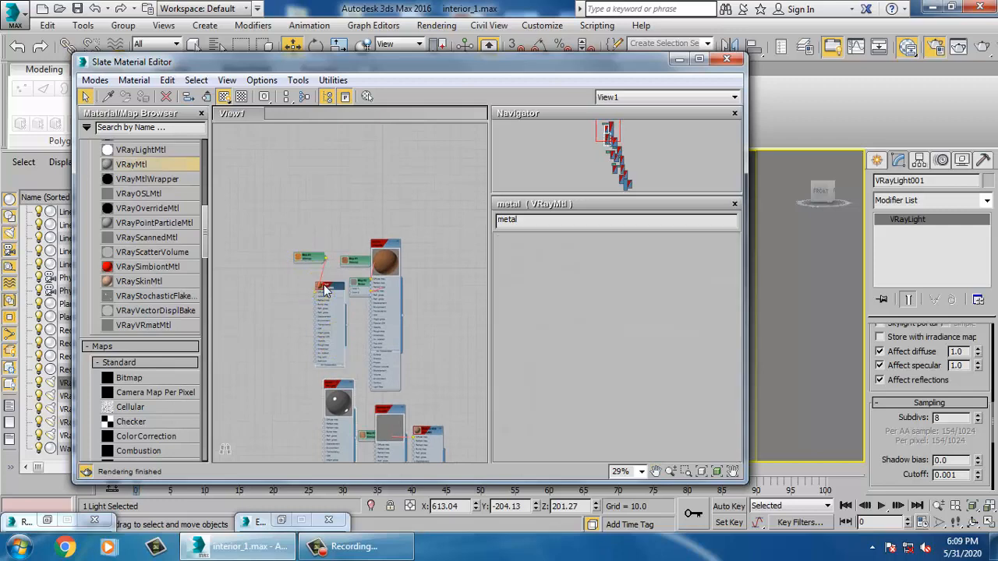
- Minimize the material editor, switch the viewport to the PhysCamera001 view and render the interior
left_click(676, 60)
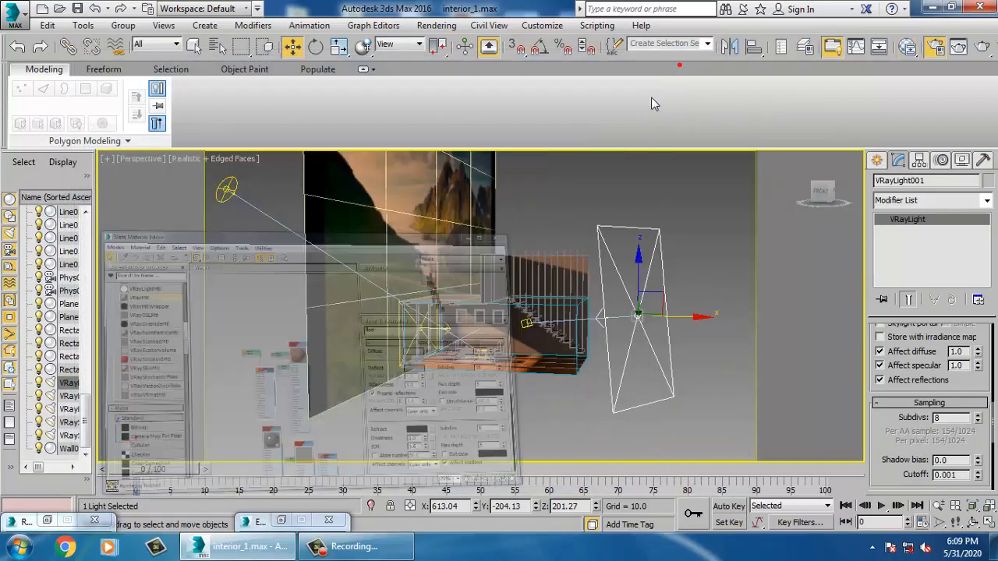
key("c")
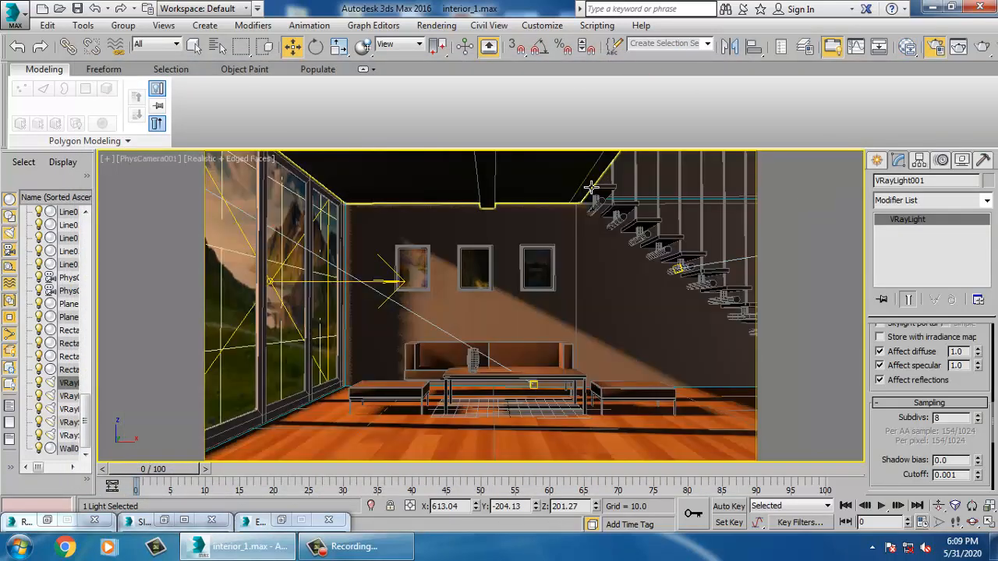
left_click(436, 25)
left_click(442, 42)
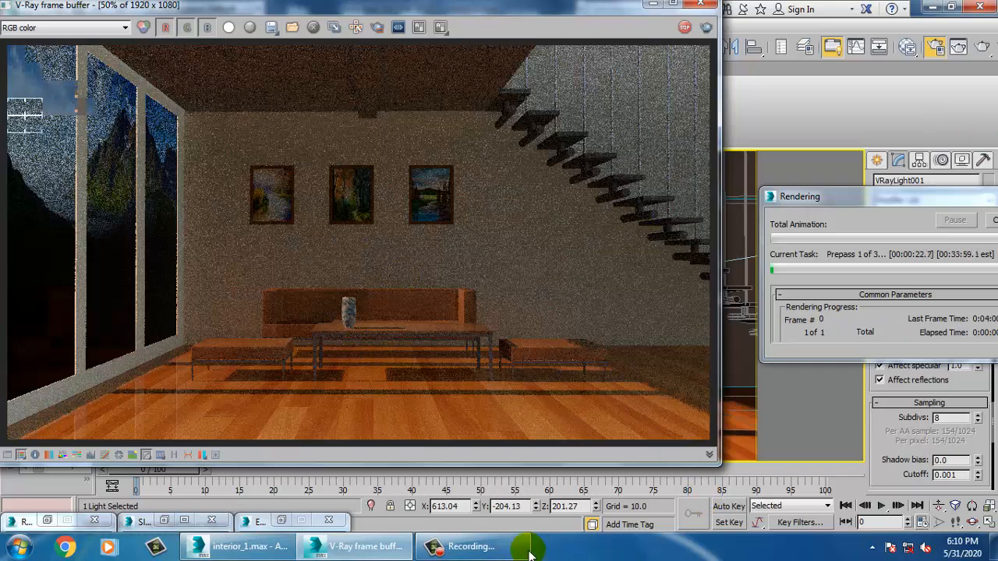
left_click(474, 546)
left_click(970, 474)
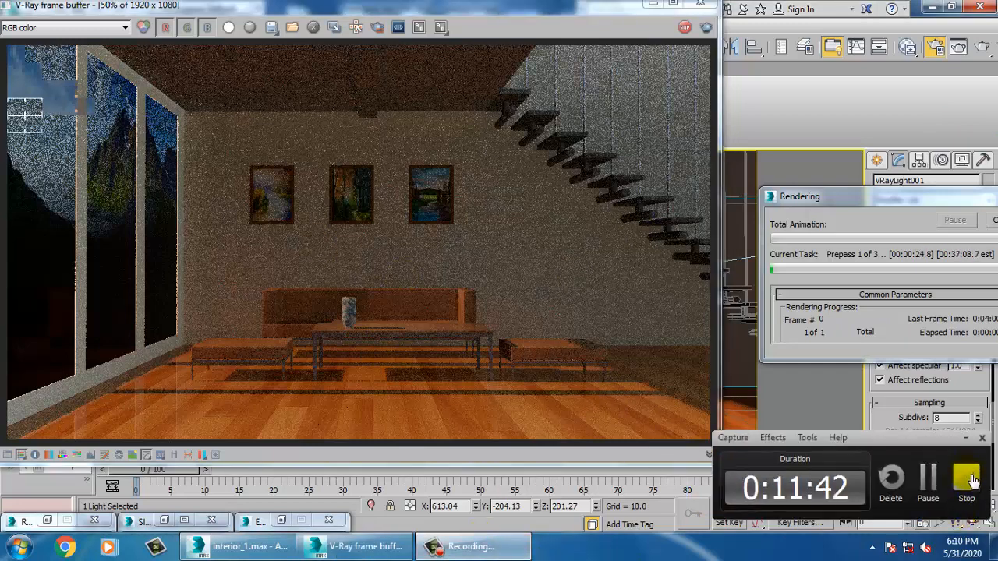